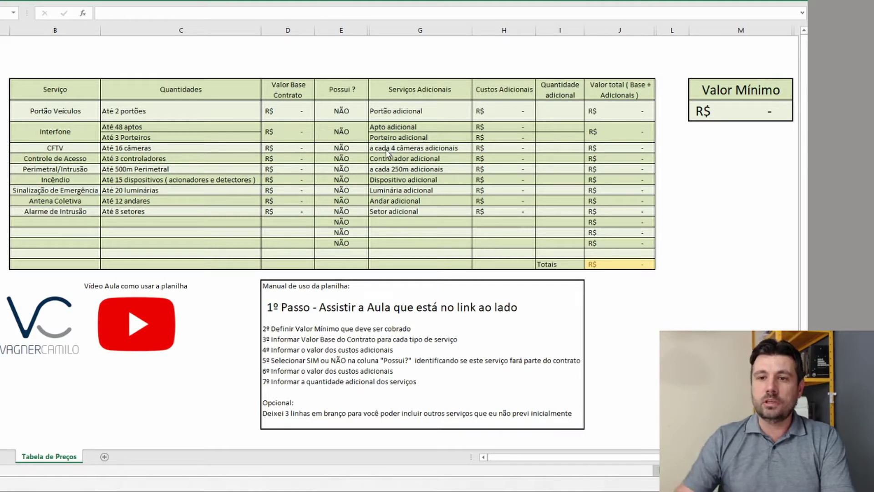
- Look over the value cells in the Valor Base Contrato and Custos Adicionais columns of the service price table
click(288, 114)
click(287, 130)
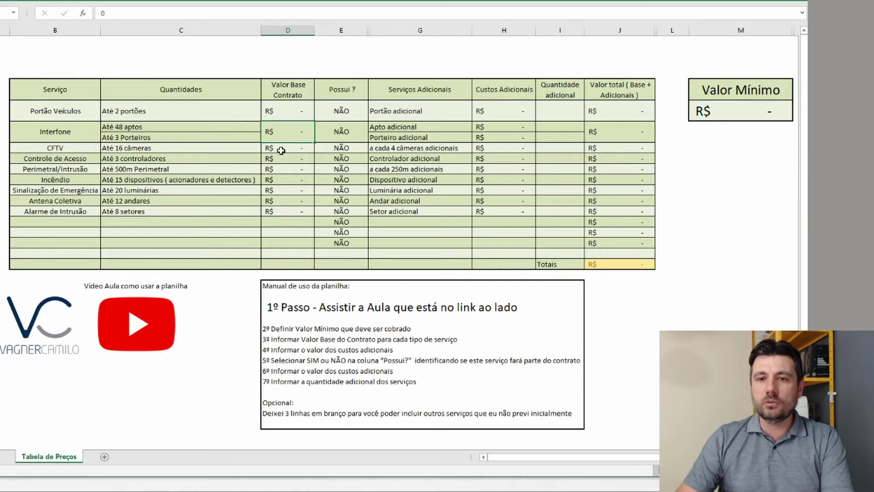
drag(281, 110, 279, 218)
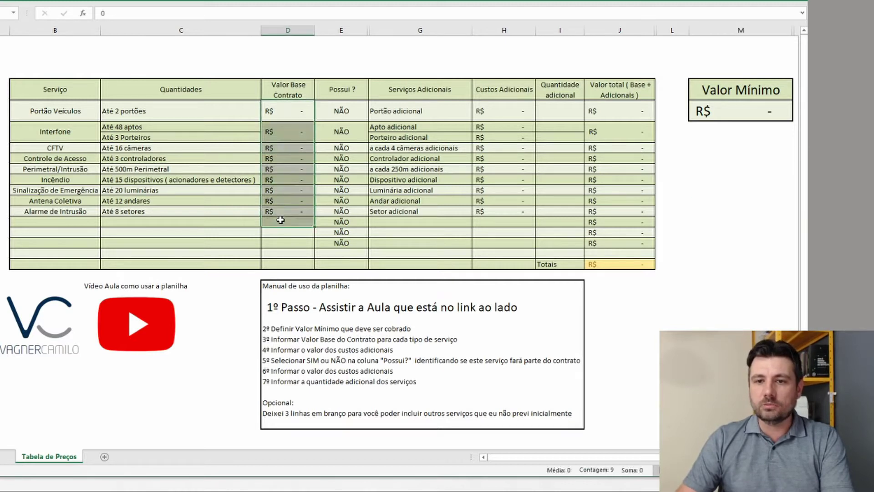
drag(508, 111, 508, 211)
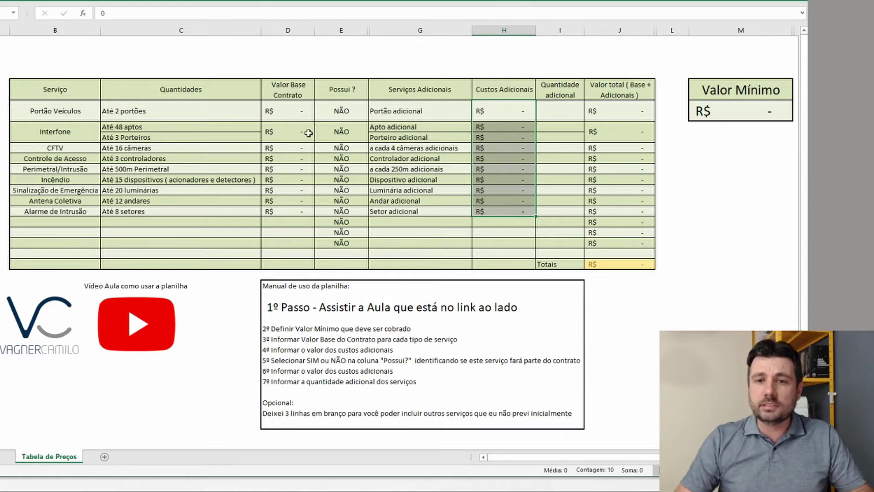
- Enter a Valor Base Contrato of 350 for Portão Veículos and 100 for Interfone
click(293, 113)
text(3550)
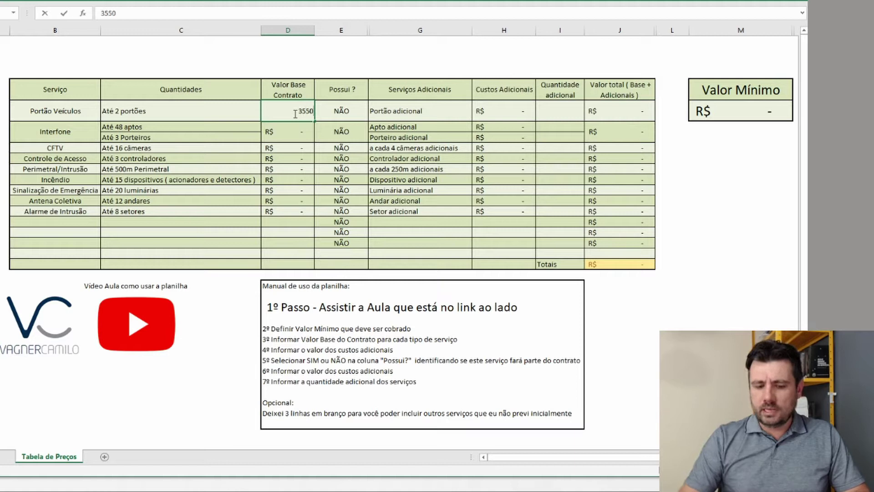
key(BackSpace)
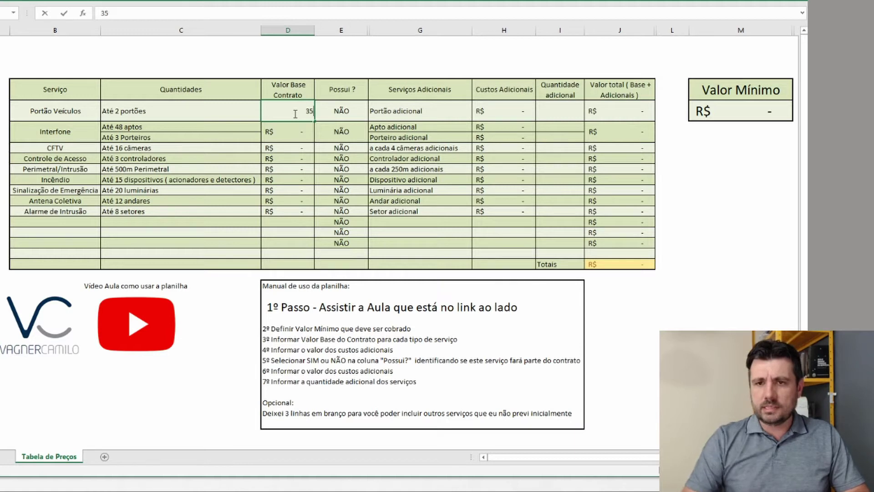
text(0)
key(Return)
text(100)
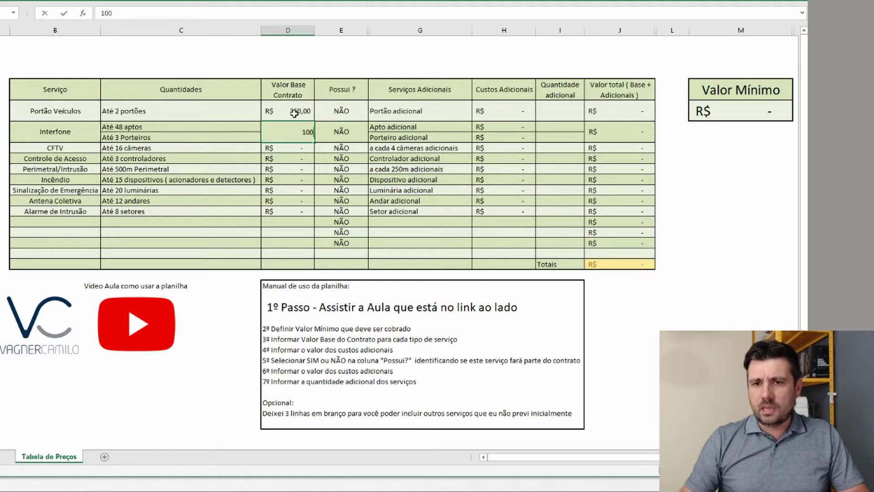
key(Return)
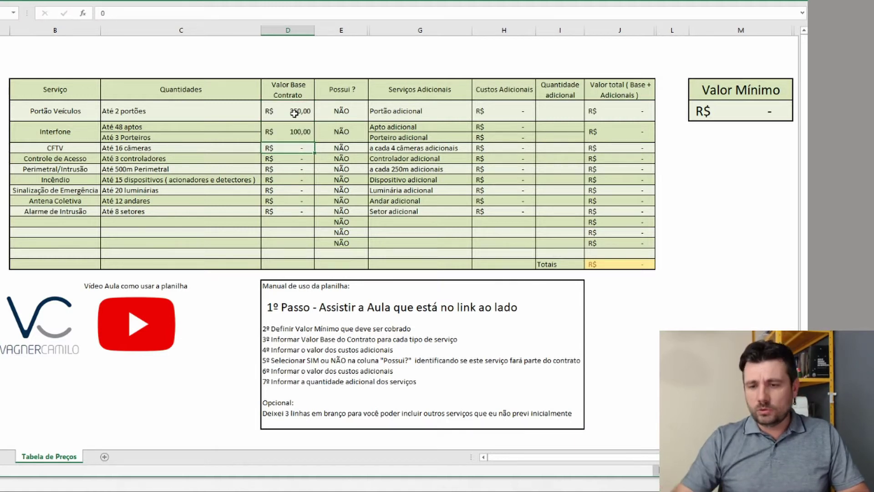
- Enter Custos Adicionais of 50 per 4 additional cameras, 10 per additional controller and 50 per additional 250 m
click(519, 149)
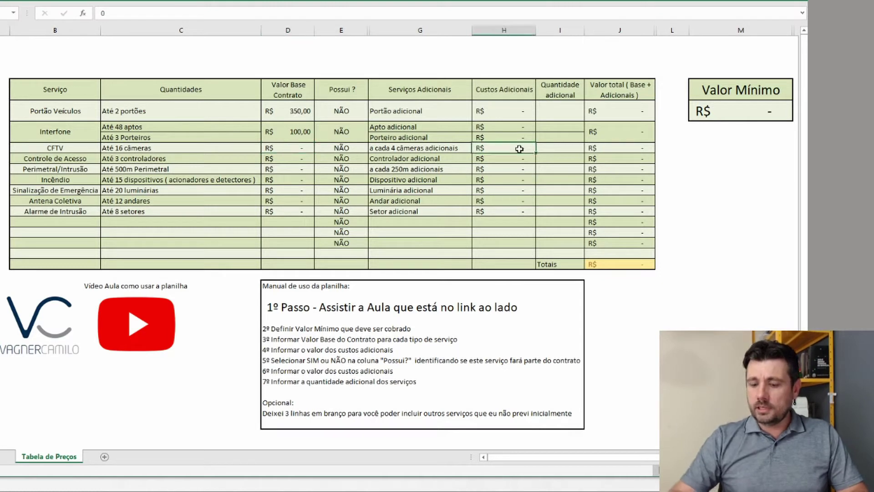
text(50)
key(Return)
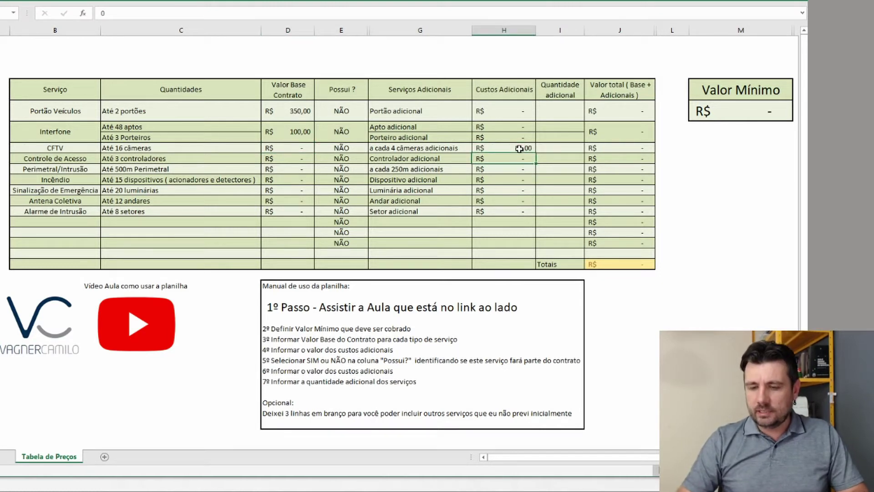
text(10)
key(Return)
text(50)
key(Return)
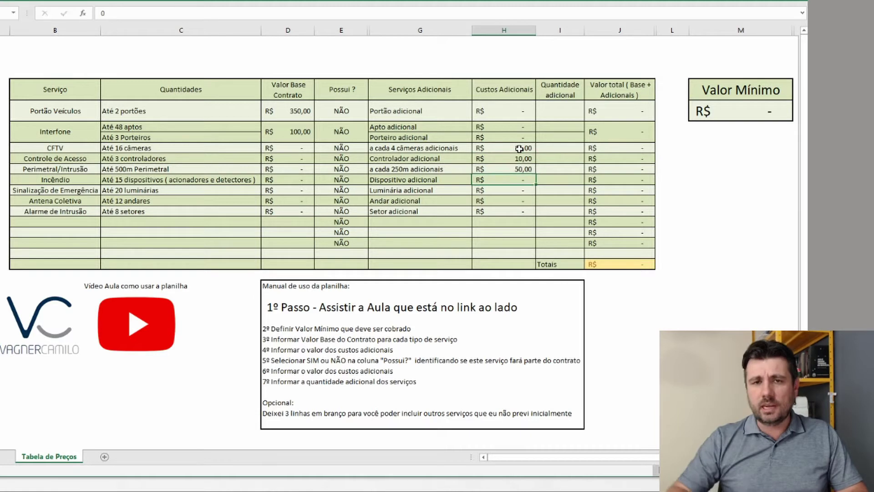
- Reset the Custos Adicionais for the perimeter, controller and camera rows to 0
key(Up)
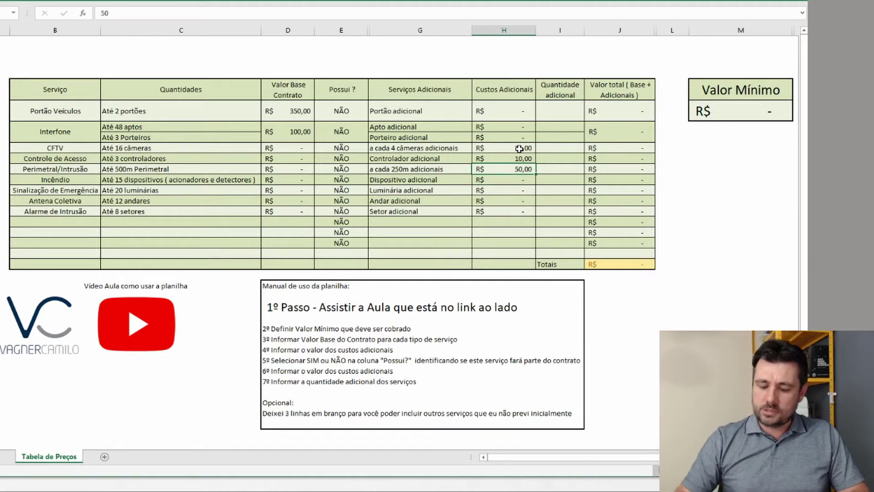
key(Delete)
key(Up)
key(Delete)
key(Up)
text(0)
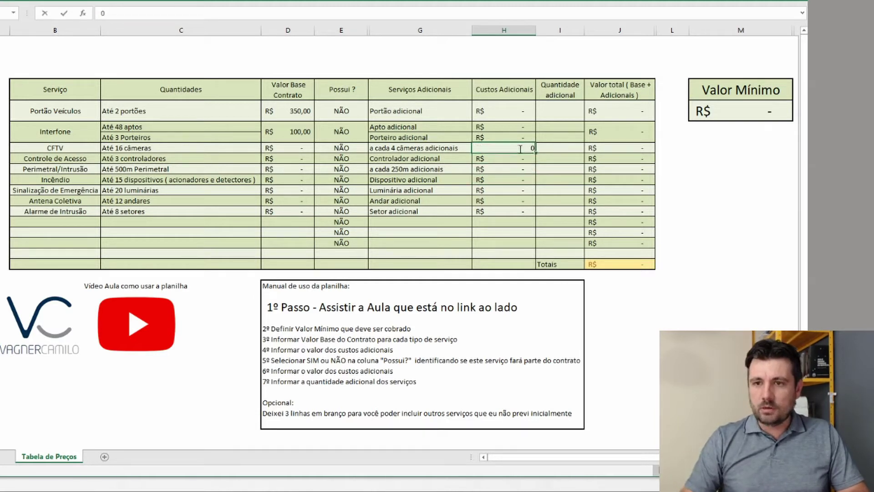
key(Return)
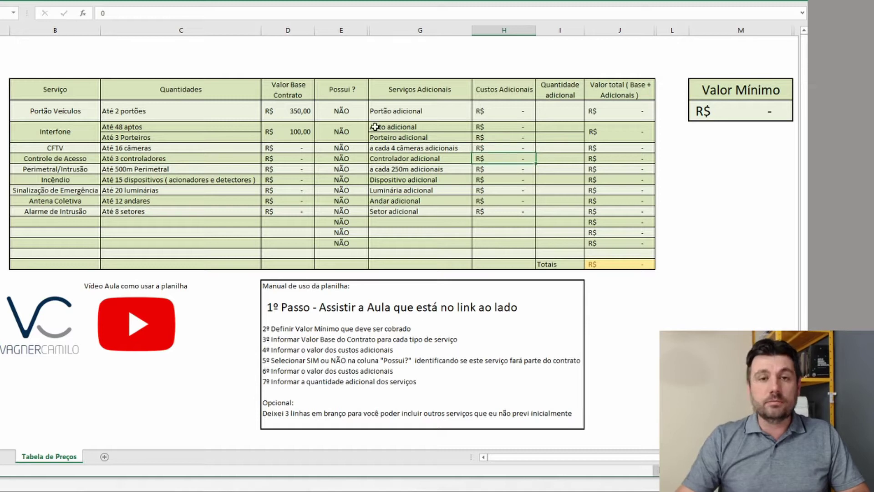
- Set the Valor Base Contrato of both Interfone and Portão Veículos to 0
click(279, 136)
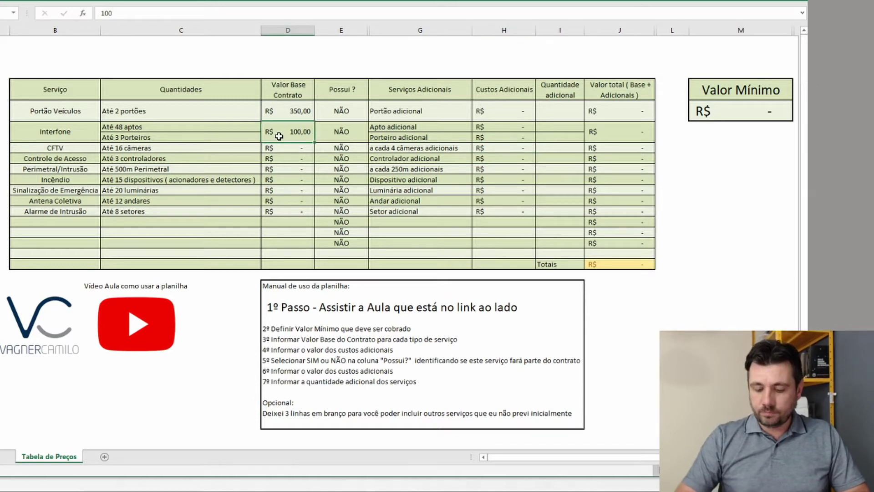
text(0)
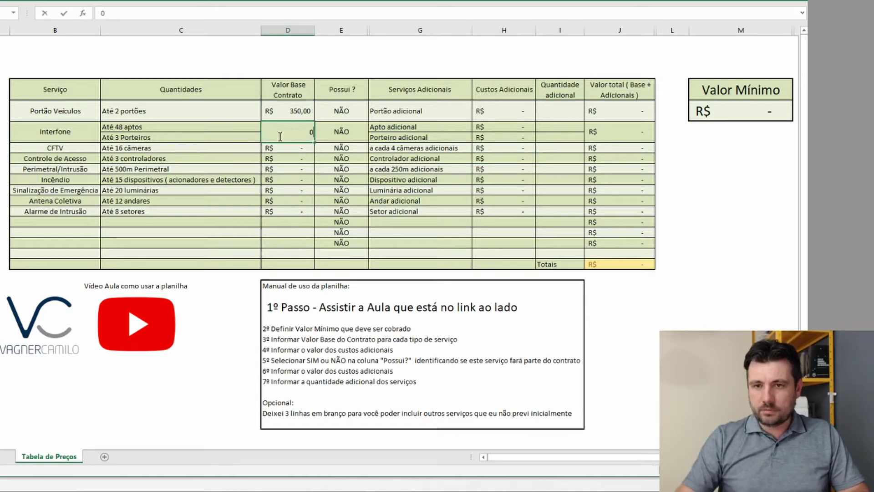
key(Return)
click(292, 112)
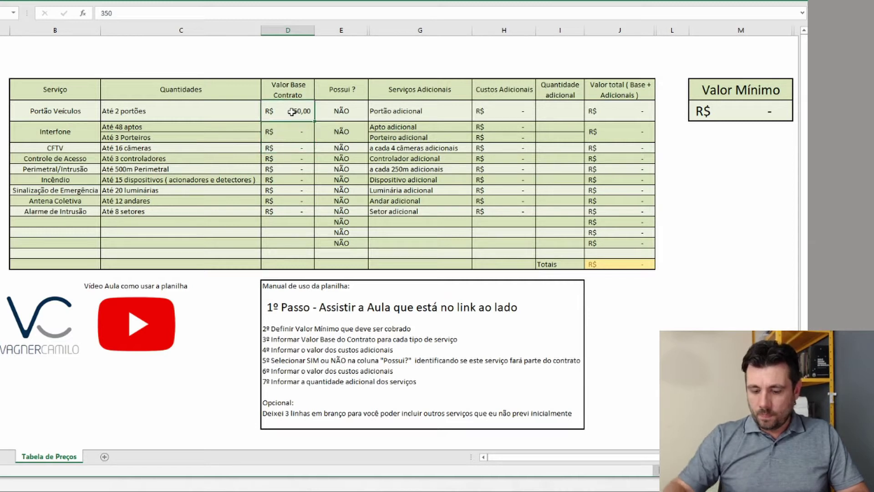
text(0)
key(Return)
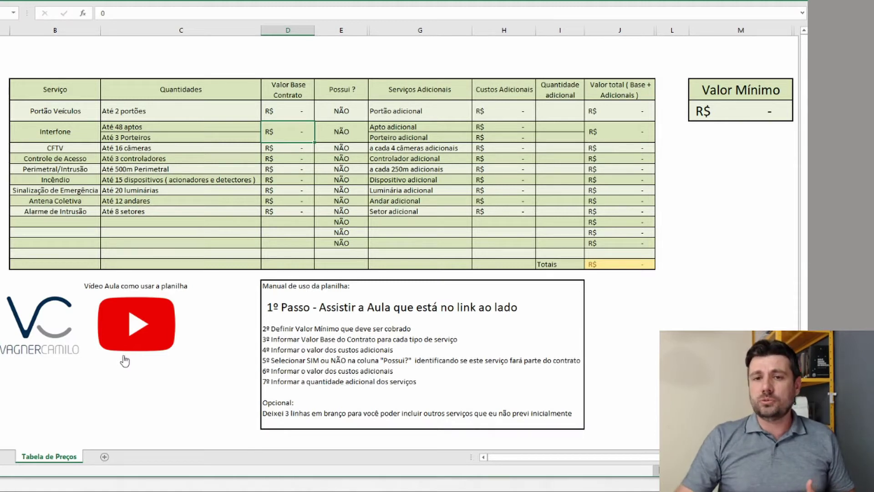
- Try a Valor Base Contrato of 350 for Portão Veículos and undo the entry
click(296, 116)
text(350)
key(Return)
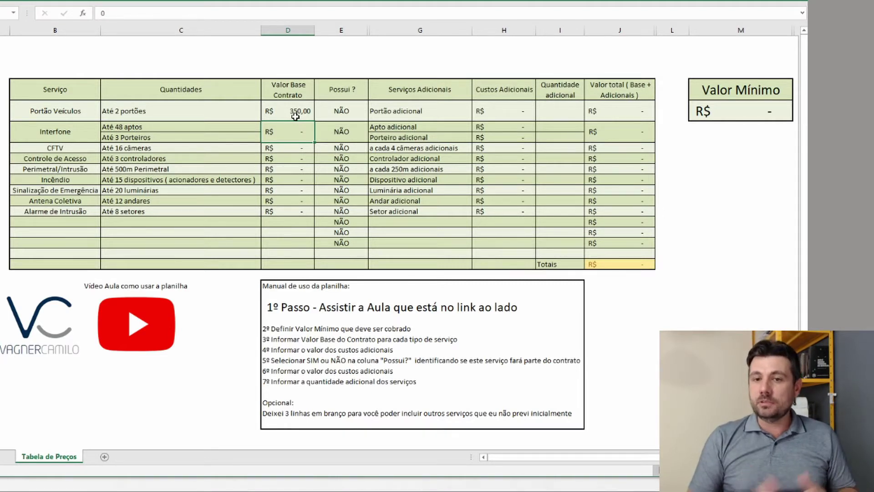
key(ctrl+z)
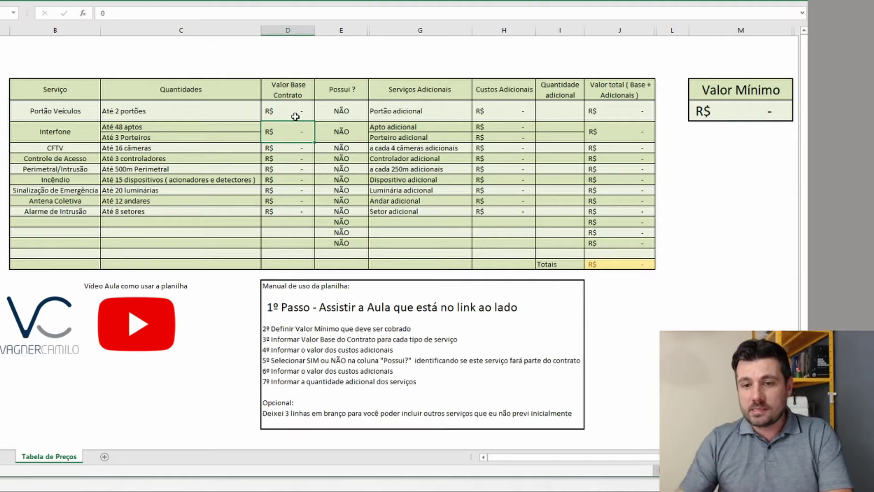
- Read the first two instructions under Manual de uso da planilha, up to defining the minimum value to charge
click(312, 304)
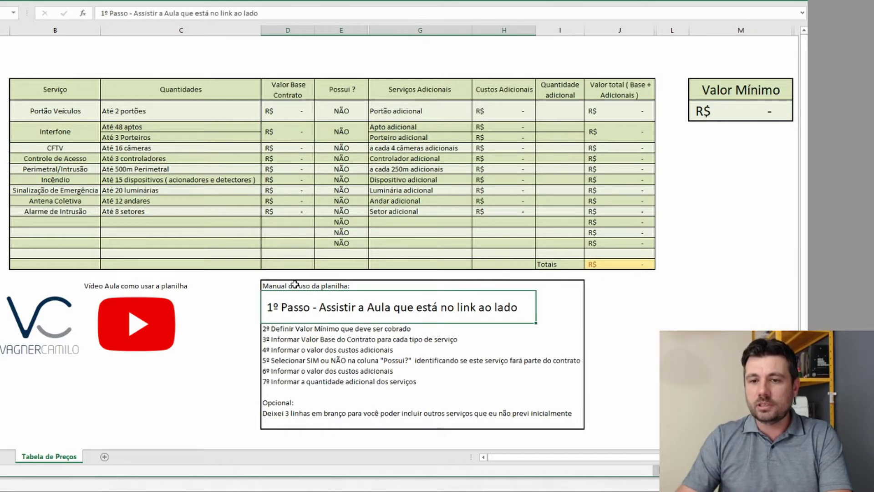
click(300, 286)
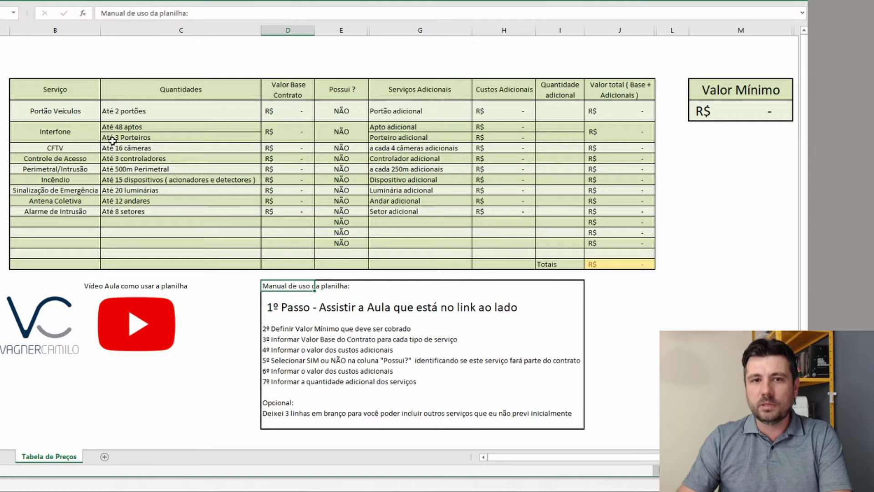
click(364, 306)
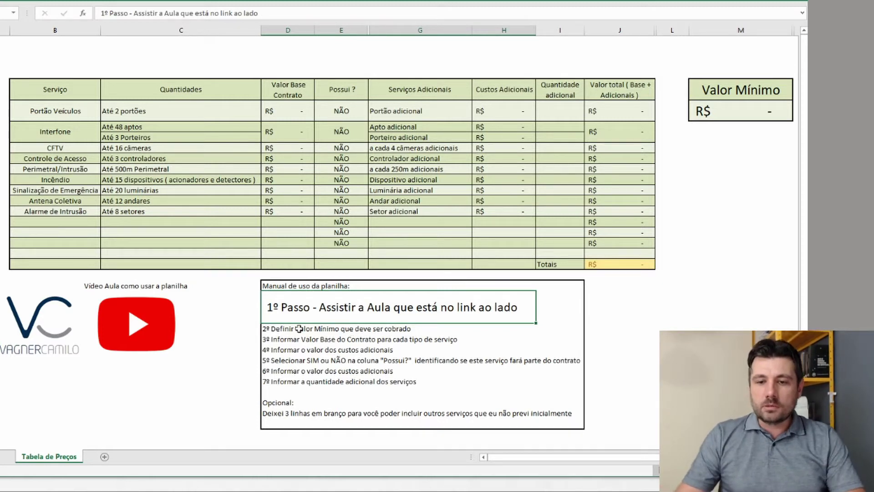
click(268, 328)
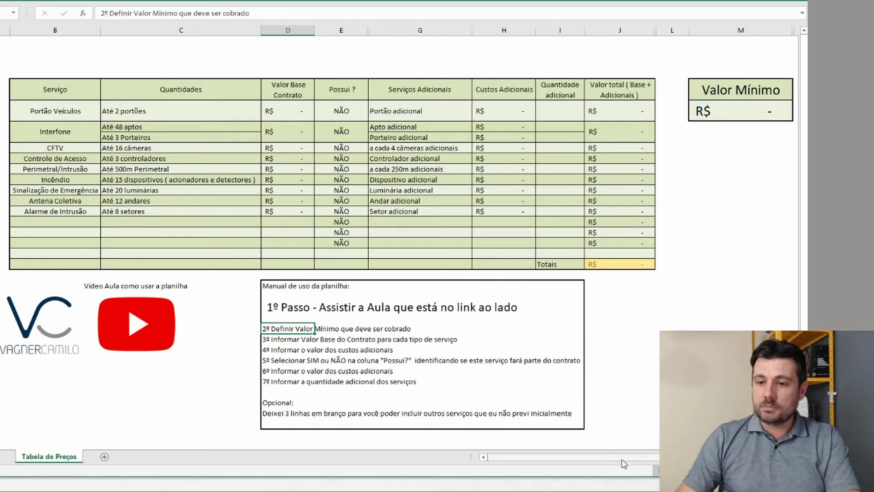
- Insert a new column R directly beside the SUGESTÃO de valor mínimo table
drag(624, 462, 678, 457)
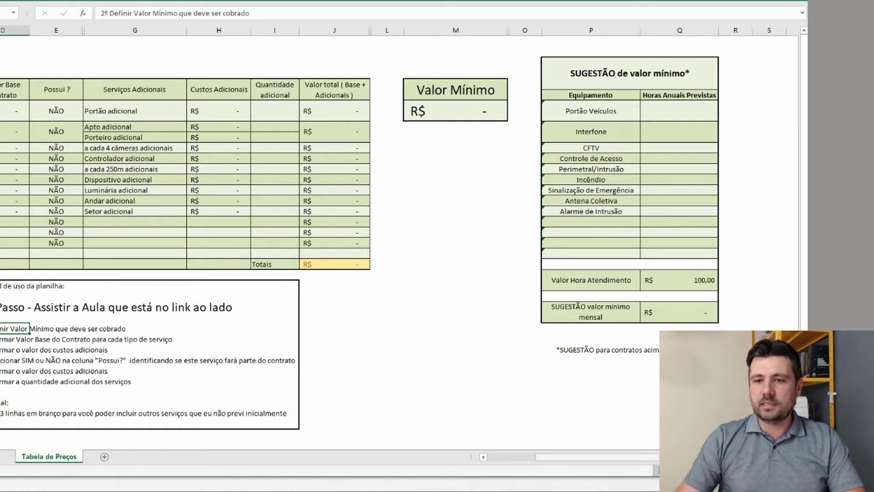
scroll(396, 182, up, 1)
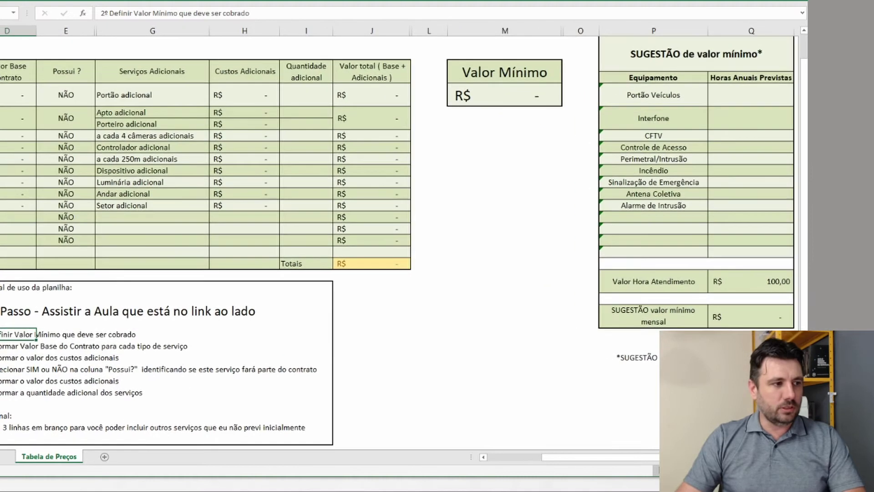
scroll(396, 182, down, 1)
scroll(396, 182, up, 2)
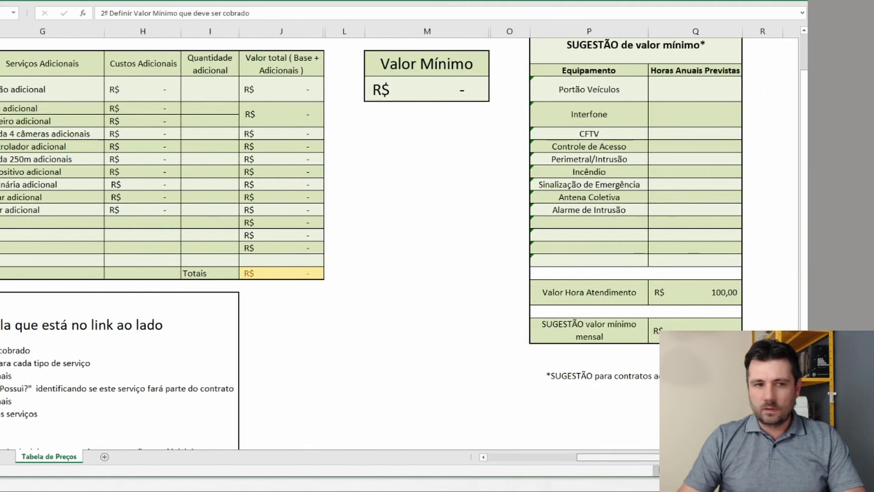
drag(804, 283, 805, 246)
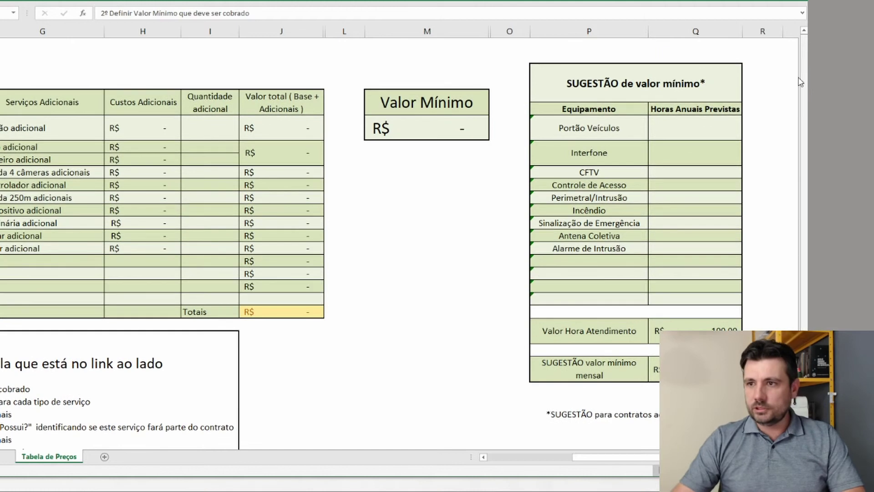
right_click(775, 33)
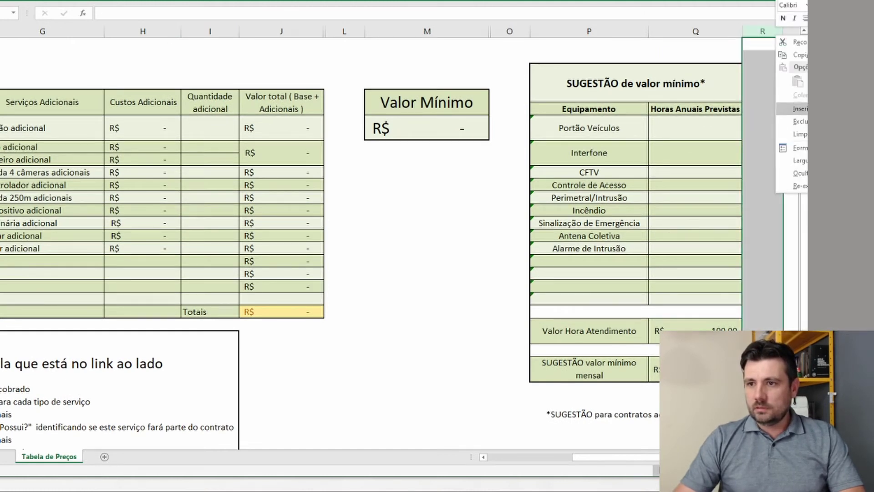
click(799, 108)
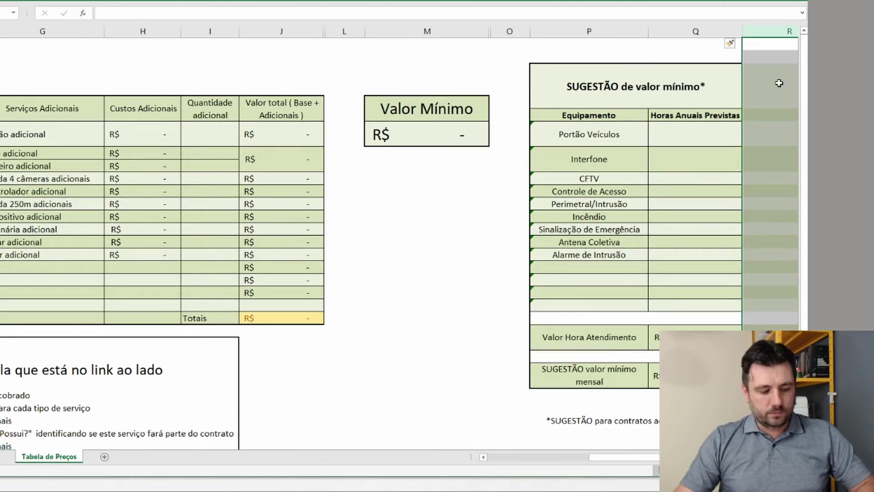
scroll(779, 83, right, 5)
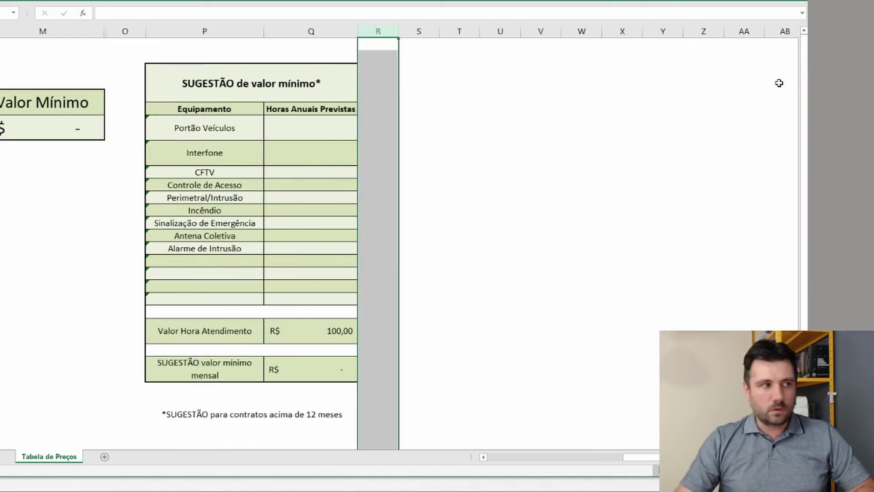
click(680, 109)
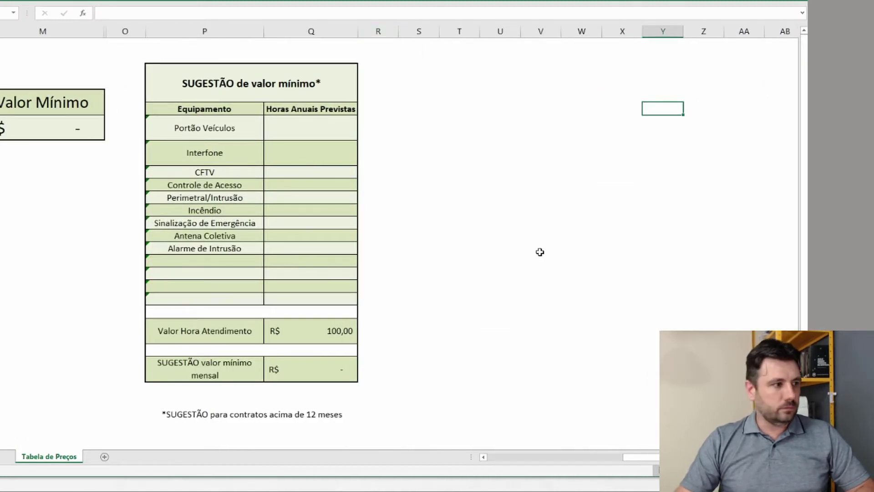
- Examine the SUGESTÃO de valor mínimo table, its 12-month contract footnote and the neighbouring Valor Mínimo and Valor total columns
scroll(401, 214, up, 1)
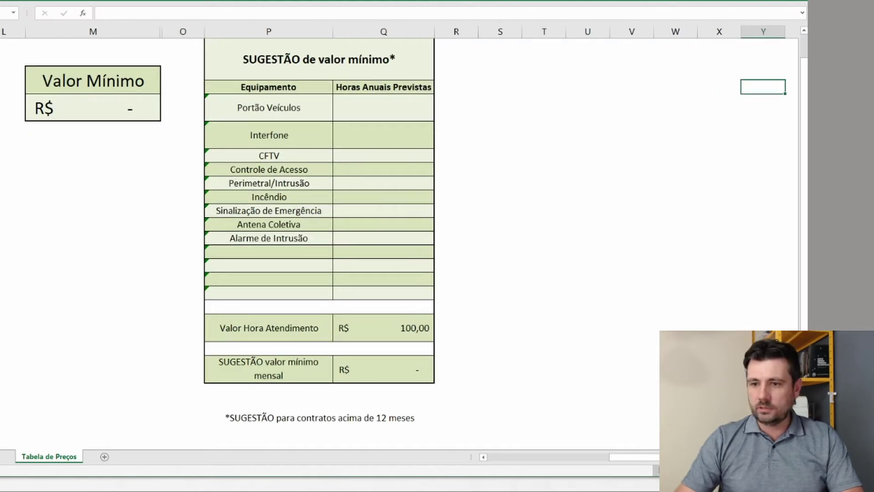
scroll(401, 227, up, 1)
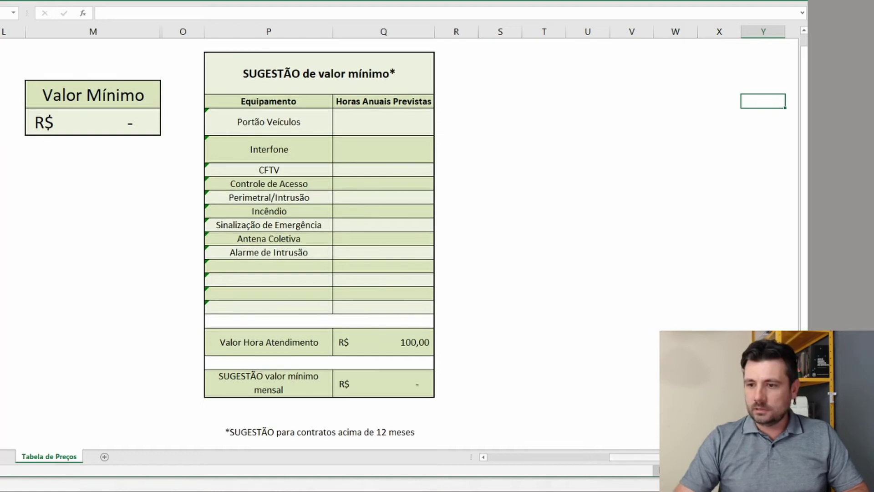
scroll(400, 228, left, 2)
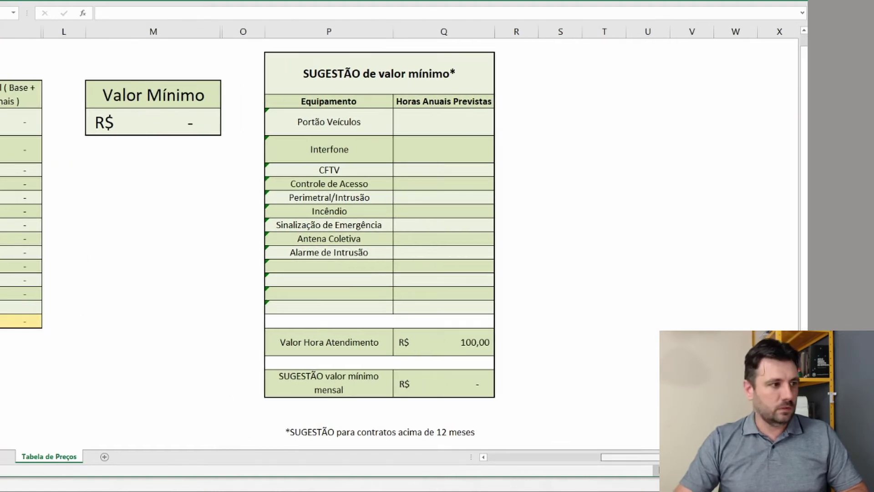
scroll(400, 228, left, 1)
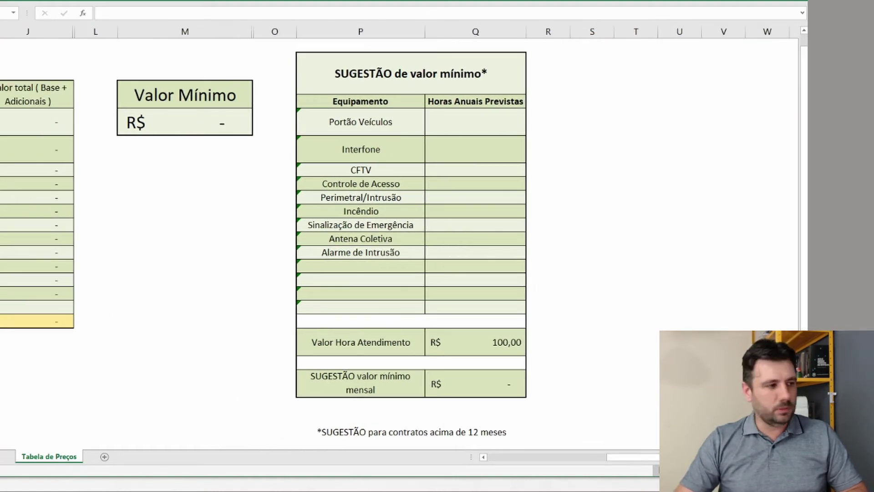
scroll(400, 227, left, 2)
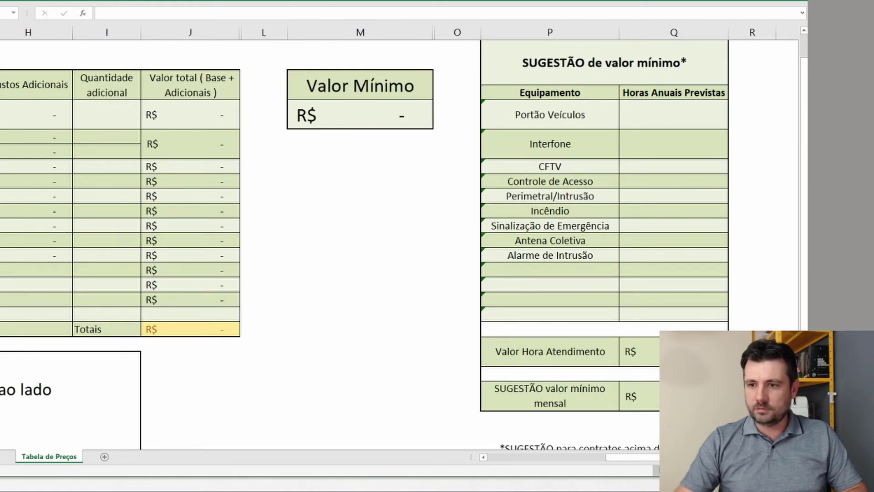
key(Right)
key(Right)
key(Right)
key(Right)
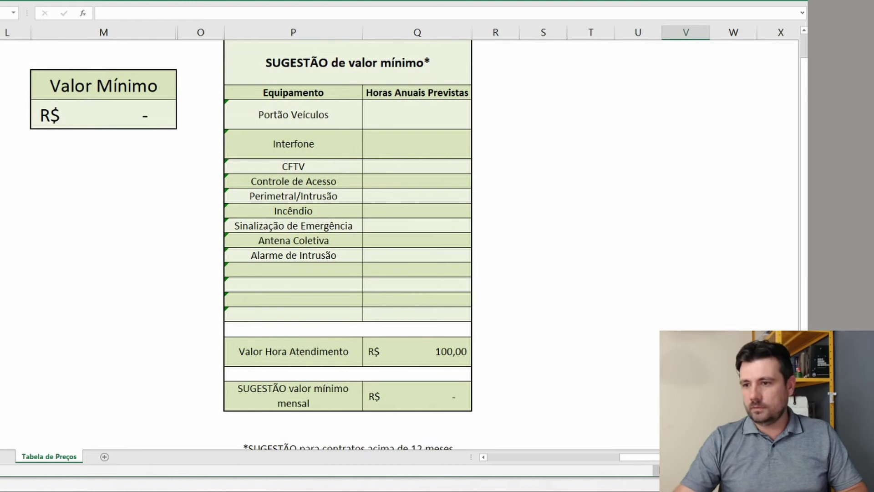
scroll(803, 327, up, 1)
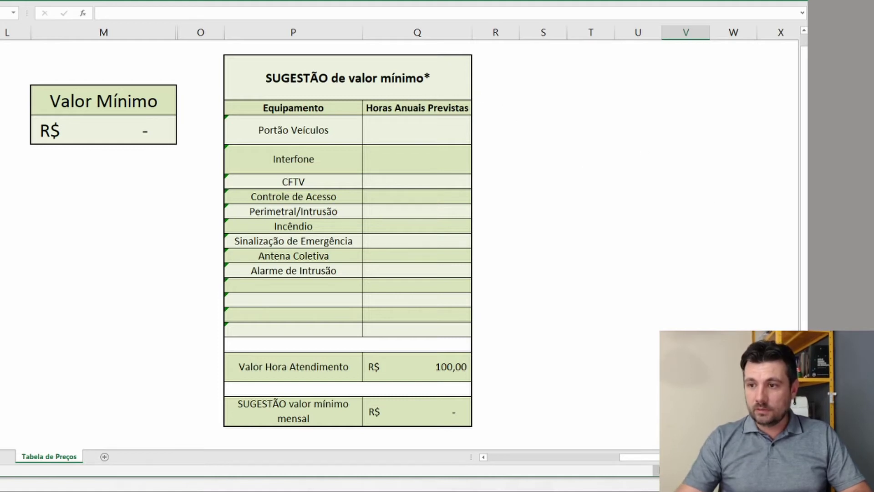
drag(804, 250, 805, 332)
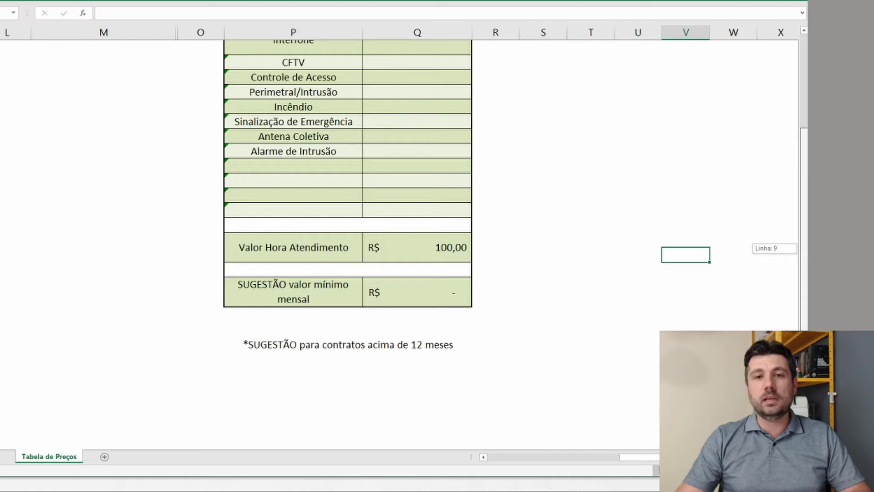
drag(804, 331, 790, 241)
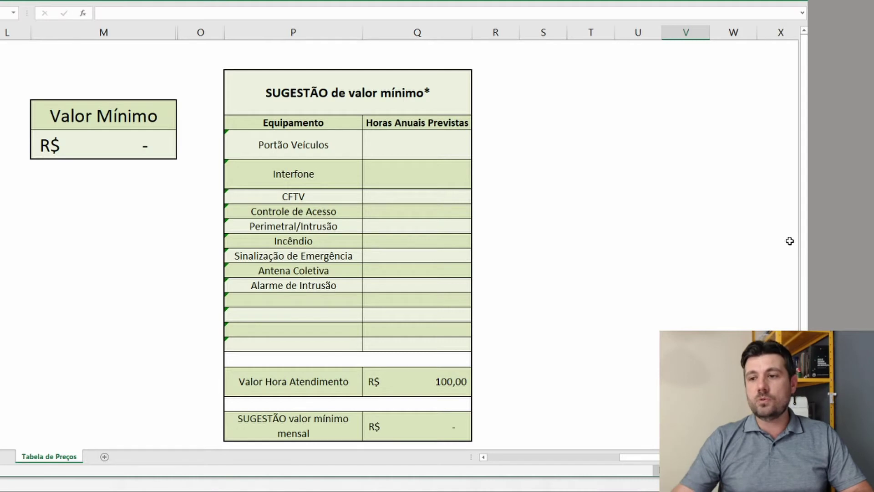
- Set the Valor Hora Atendimento in the SUGESTÃO de valor mínimo table to 0
drag(805, 235, 805, 245)
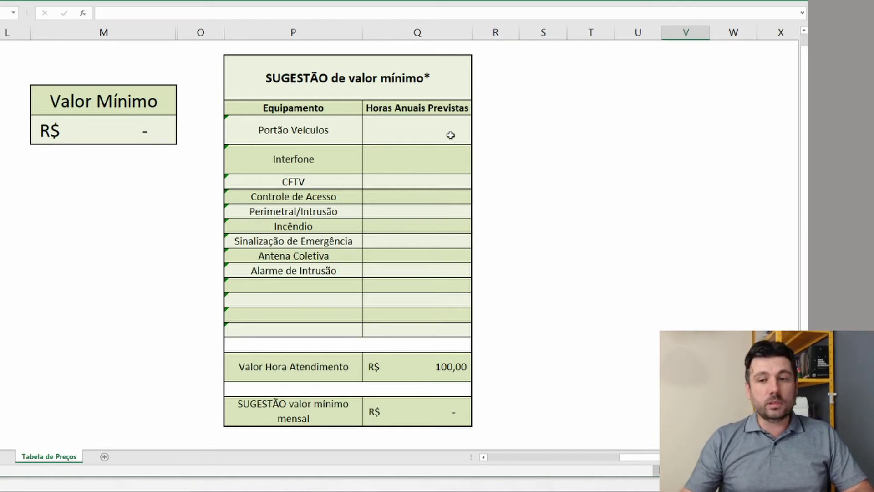
click(432, 360)
text(0)
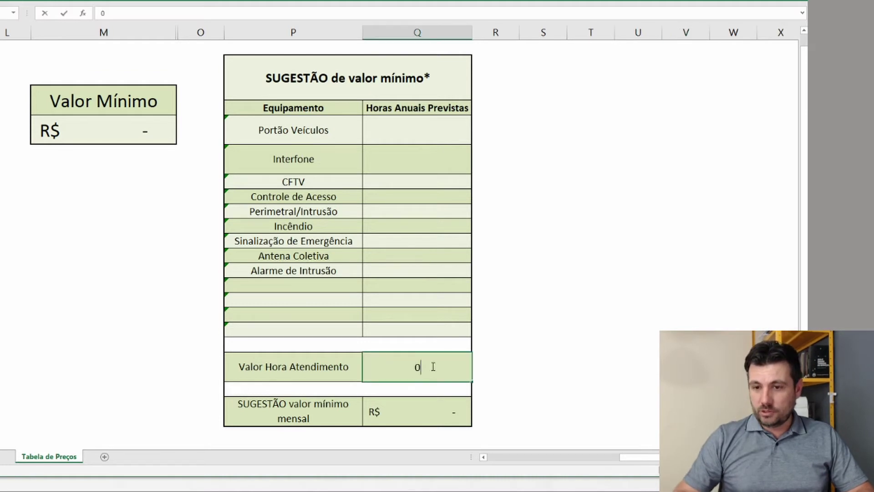
key(Return)
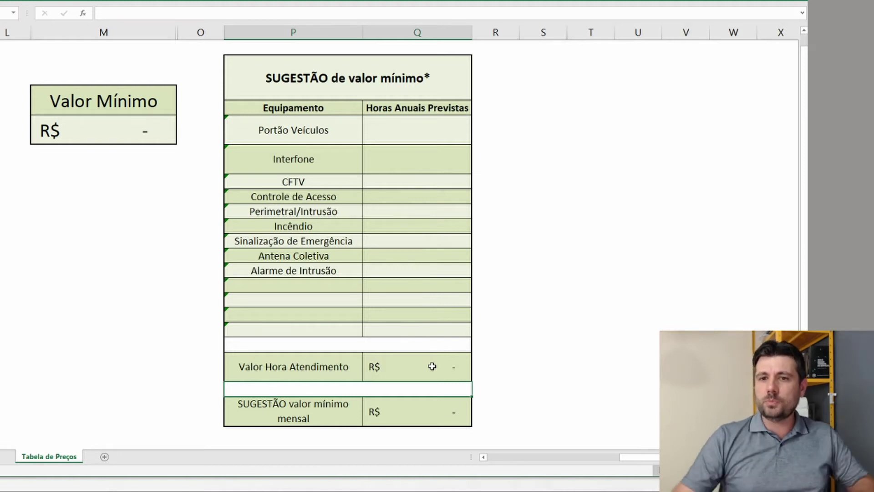
- Enter 12 as the Horas Anuais Previstas for Portão Veículos
click(415, 128)
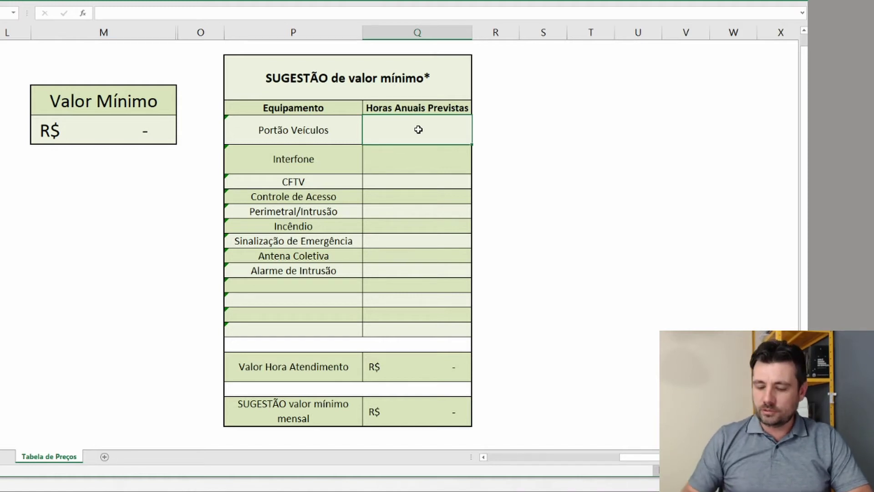
text(1)
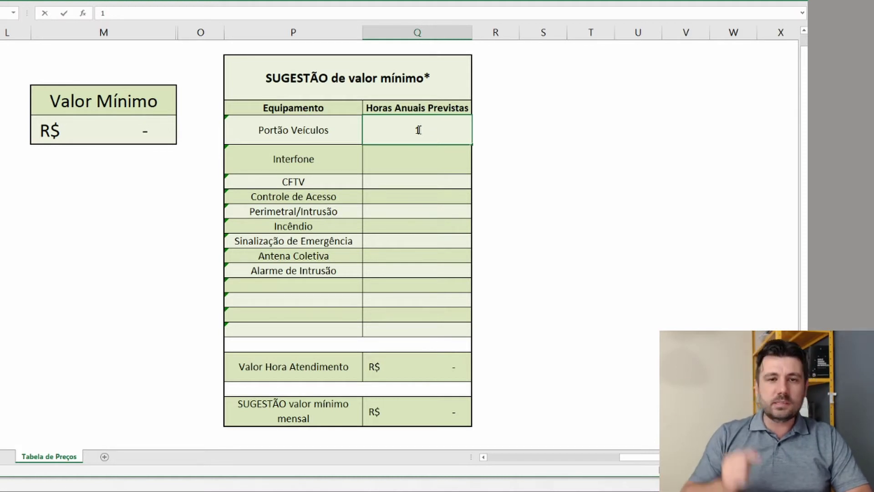
text(2)
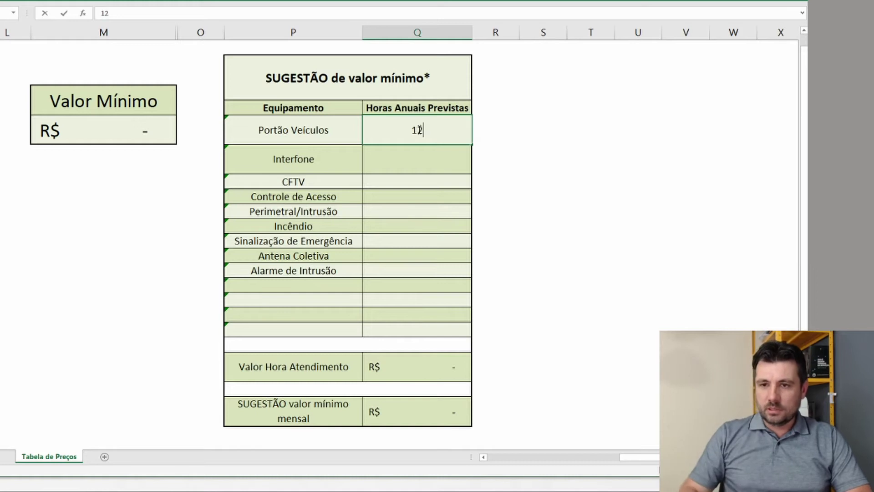
key(Return)
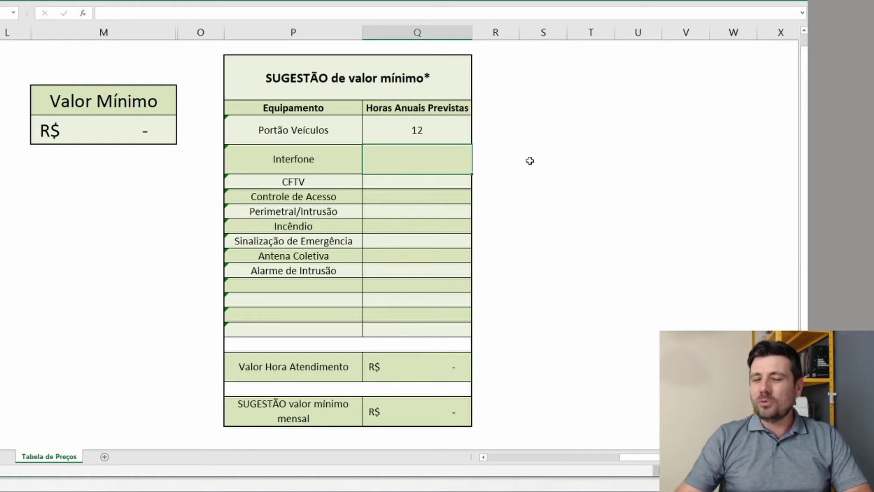
- Set the Horas Anuais Previstas to 15 for Portão Veículos and 2 for Interfone
click(435, 128)
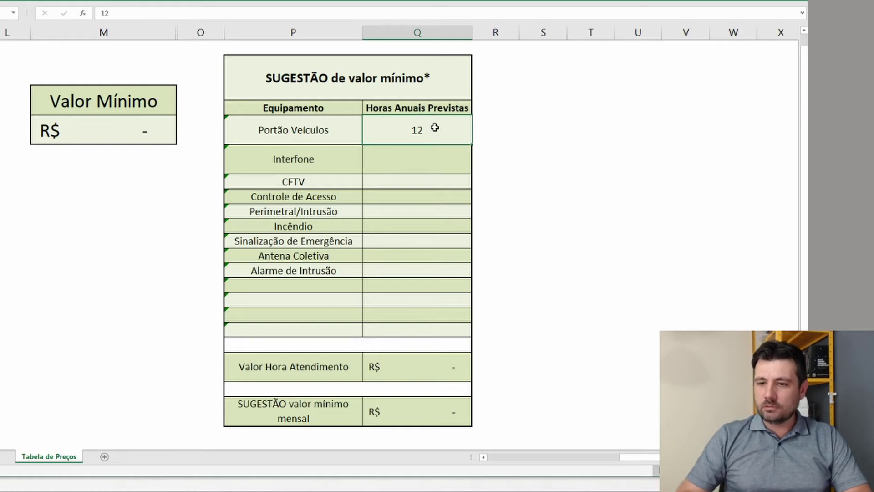
text(15)
key(Return)
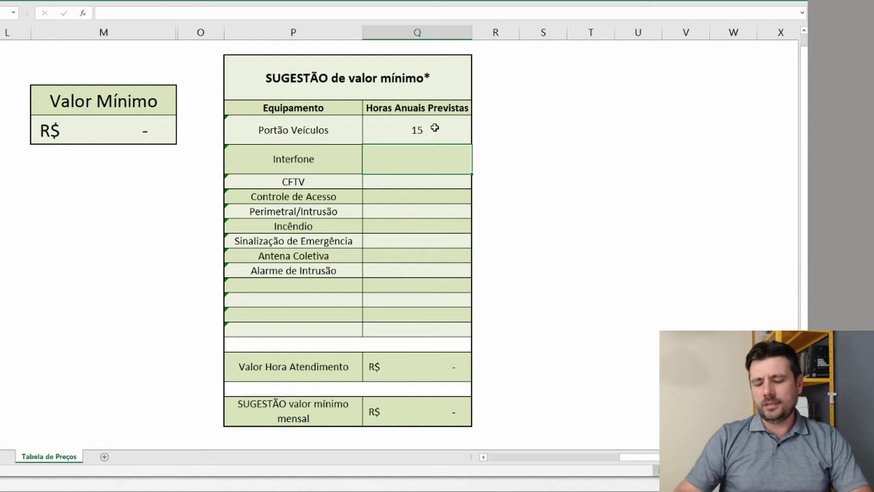
text(2)
key(Return)
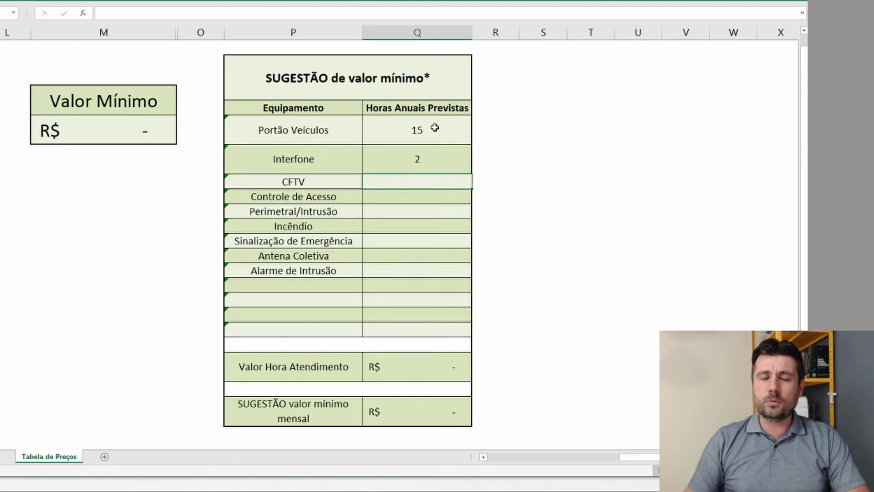
- Enter Horas Anuais Previstas of 4 for CFTV and 2 for Controle de Acesso
text(4)
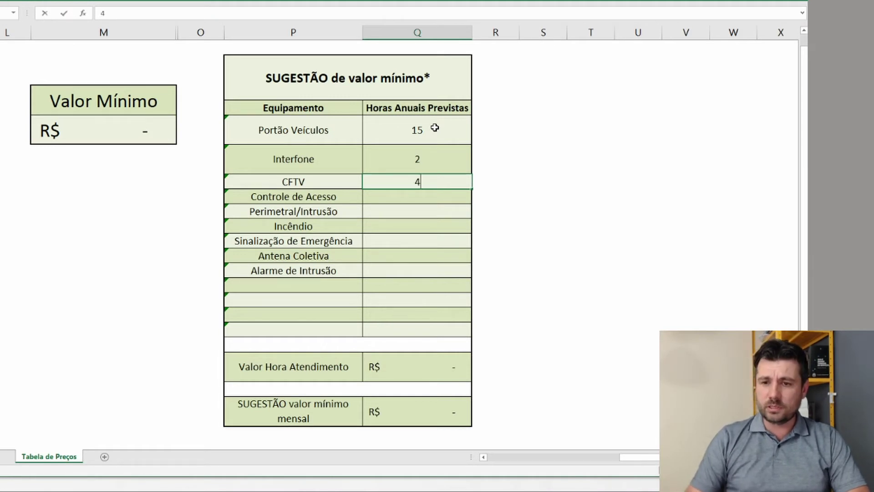
key(Return)
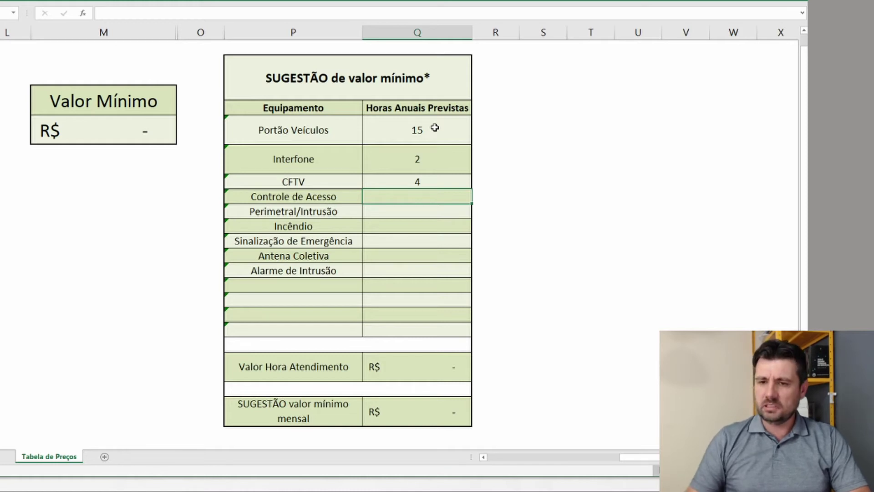
text(2)
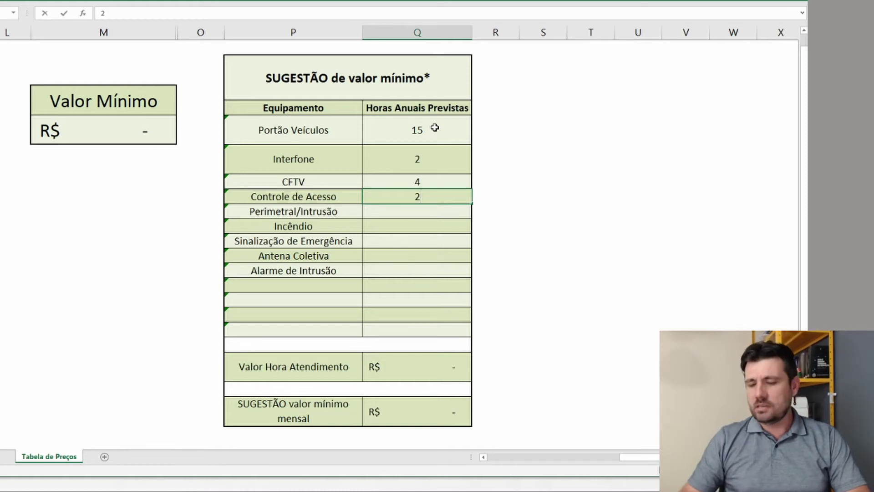
key(Return)
key(Down)
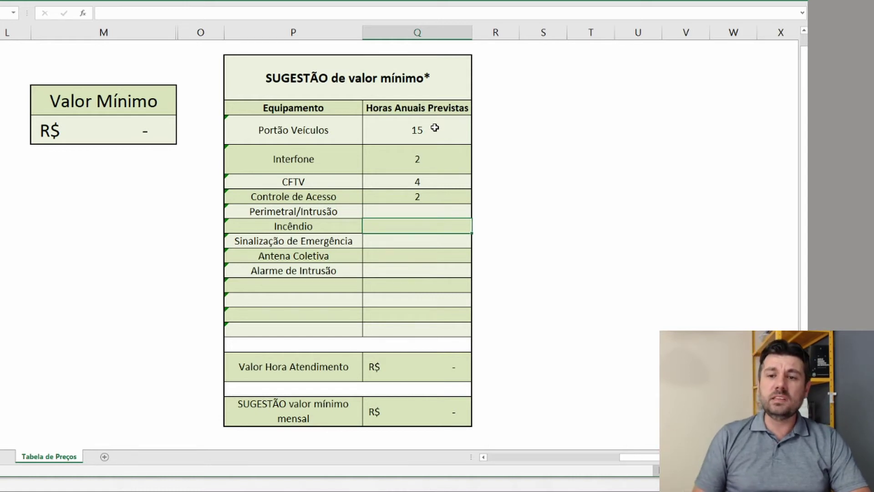
key(Down)
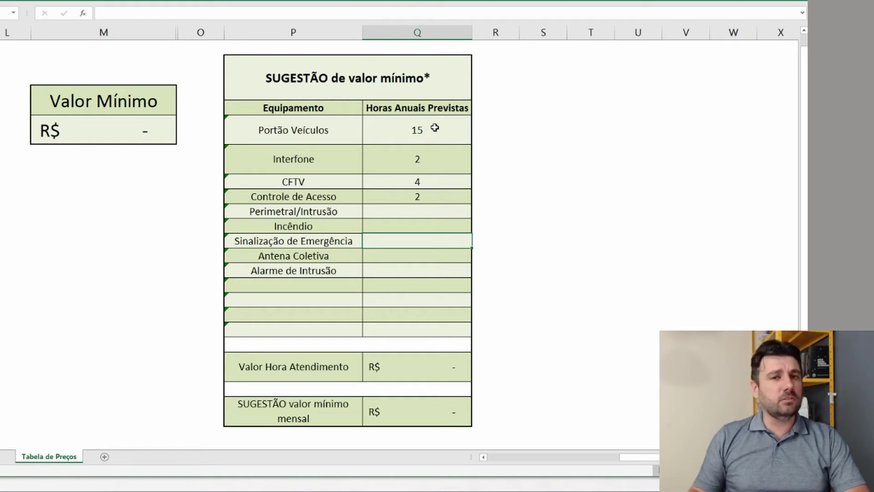
key(Down)
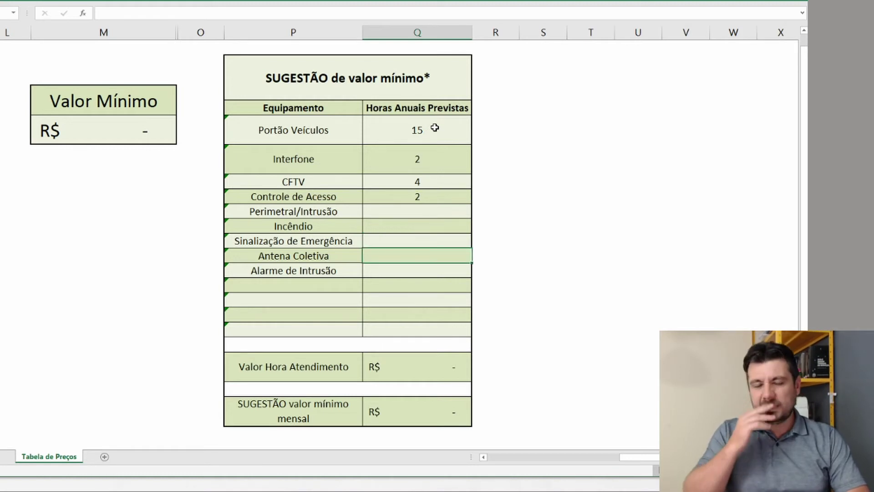
key(Down)
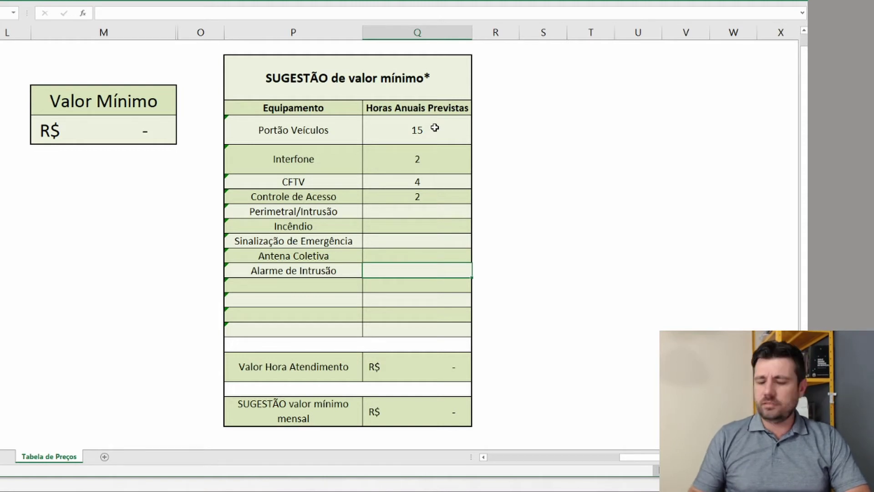
key(Down)
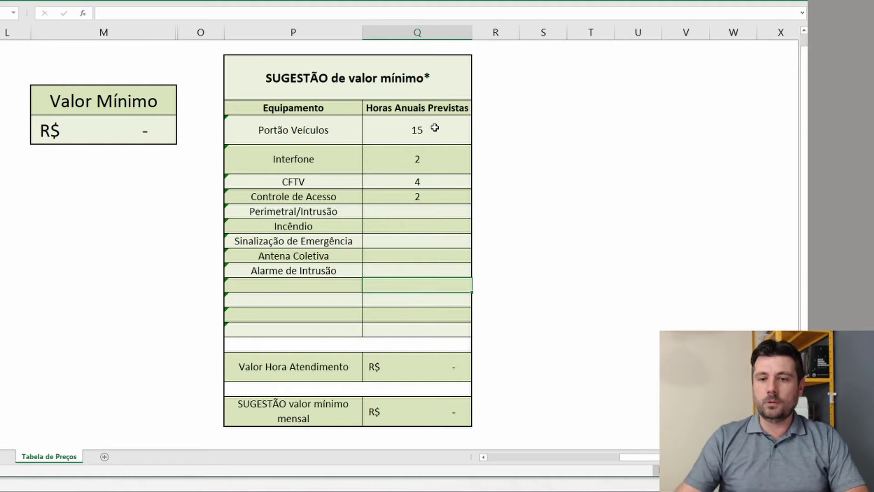
- Try Valor Hora Atendimento values of 50 and 100 to compare the suggested monthly minimum
click(433, 370)
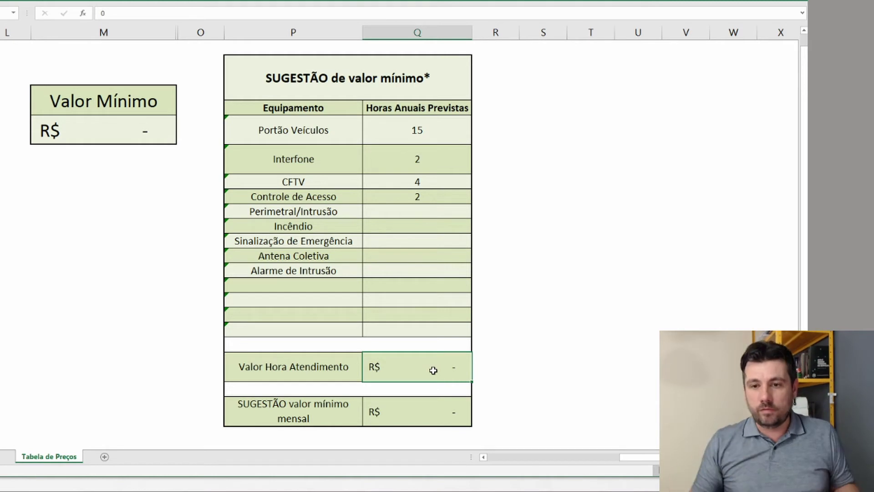
text(50)
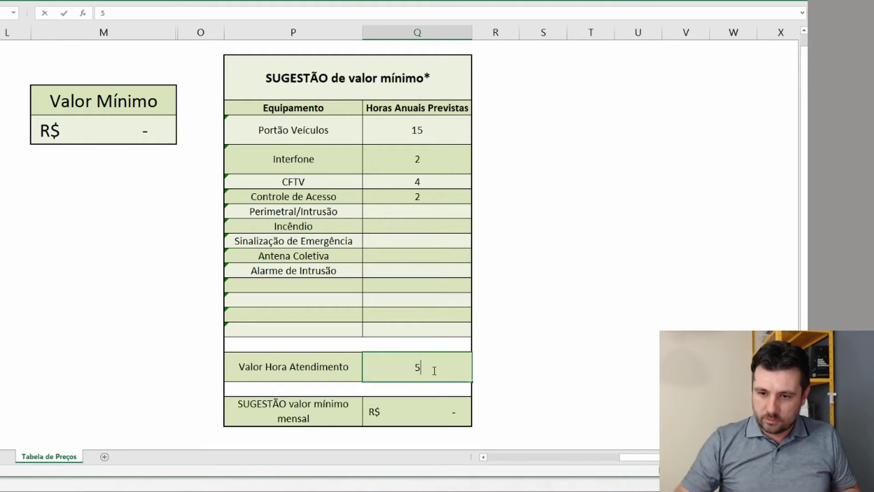
key(Return)
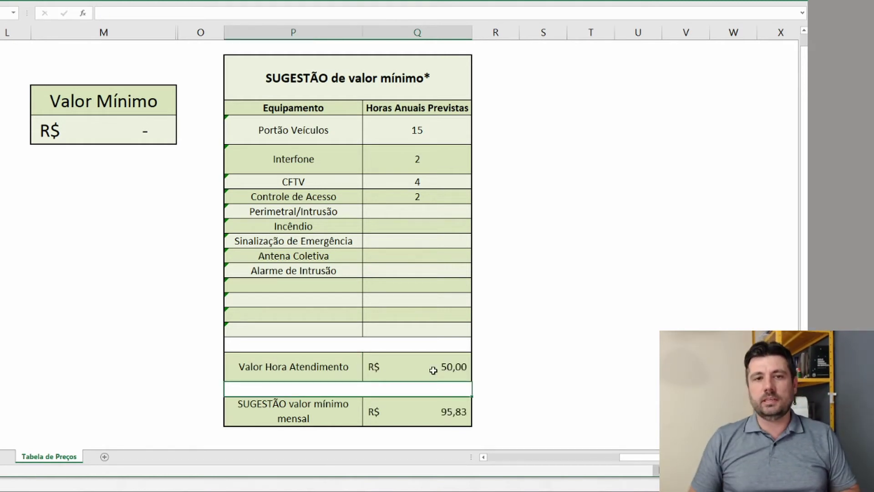
click(433, 370)
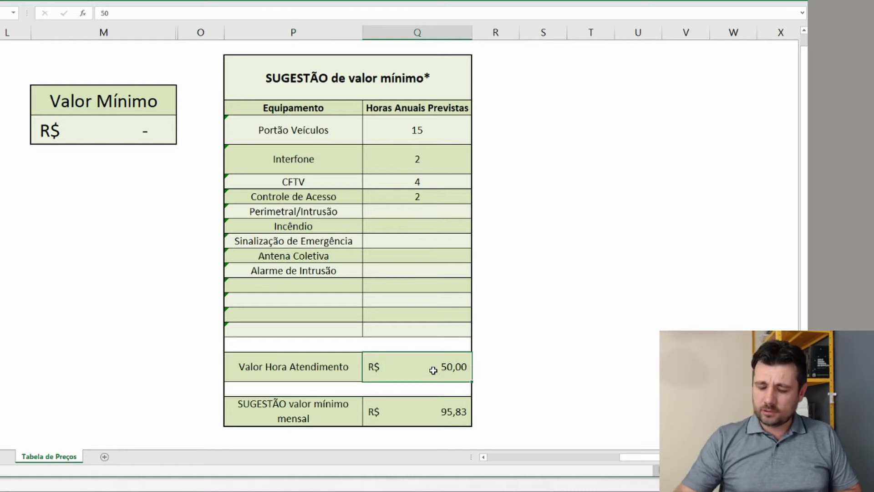
text(100)
key(Return)
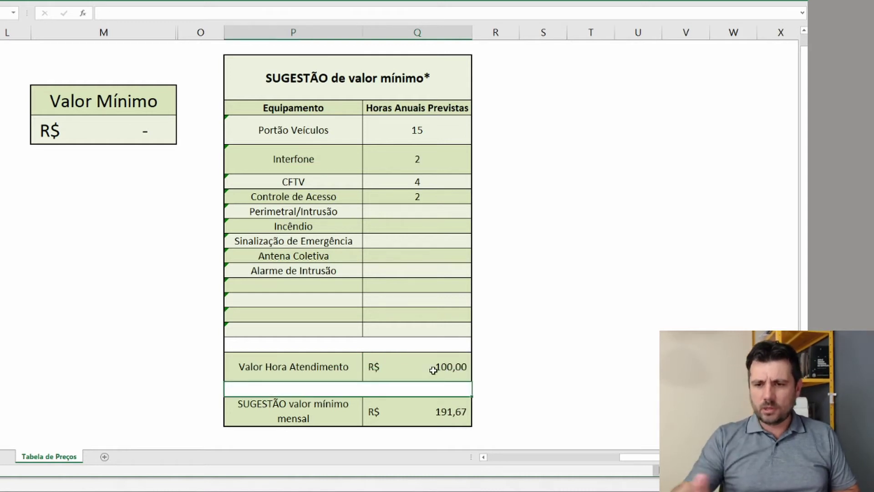
- Set the Valor Hora Atendimento to 300 to recalculate the suggested monthly minimum
click(433, 370)
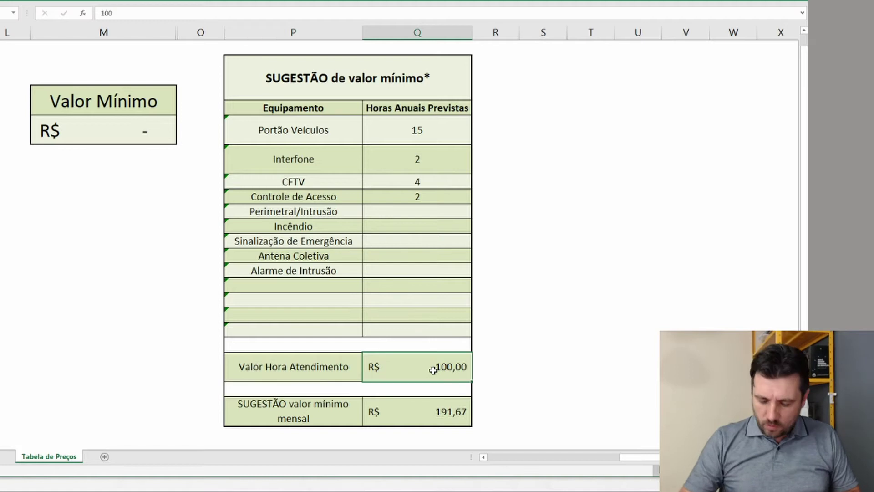
text(300)
key(Return)
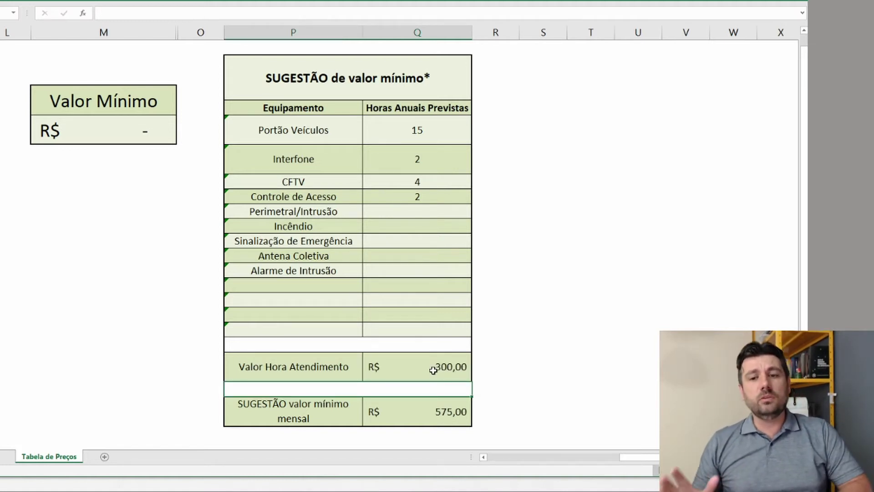
- Set the Valor Hora Atendimento to 100 to recalculate the suggested monthly minimum
click(433, 370)
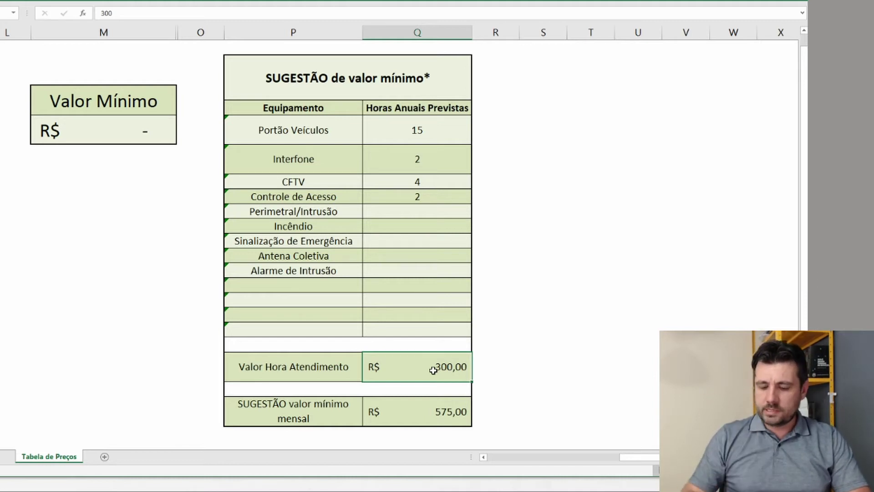
text(100)
key(Return)
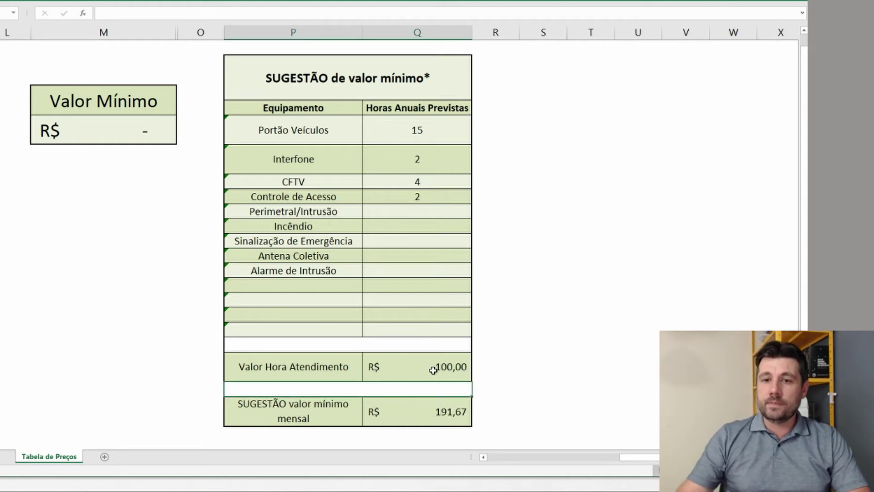
- Examine the Horas Anuais Previstas from Portão Veículos to Controle de Acesso and the formula behind the suggested monthly minimum
drag(419, 129, 405, 199)
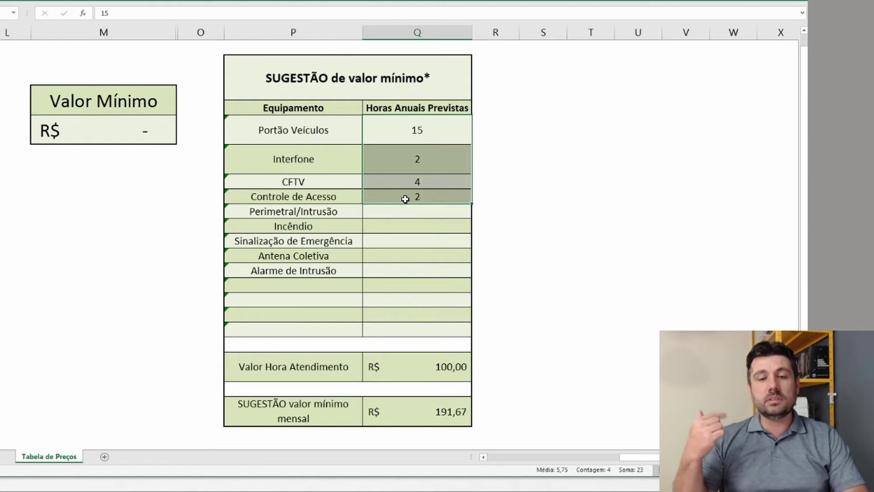
click(418, 412)
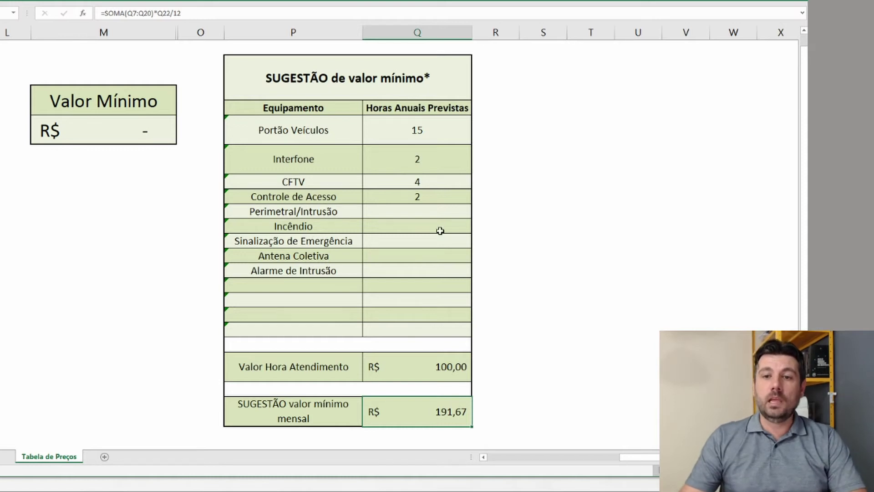
click(329, 136)
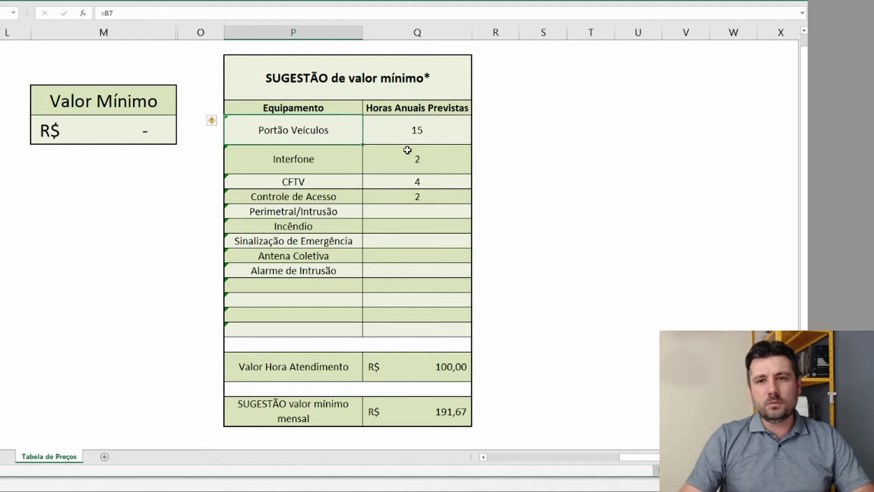
click(417, 411)
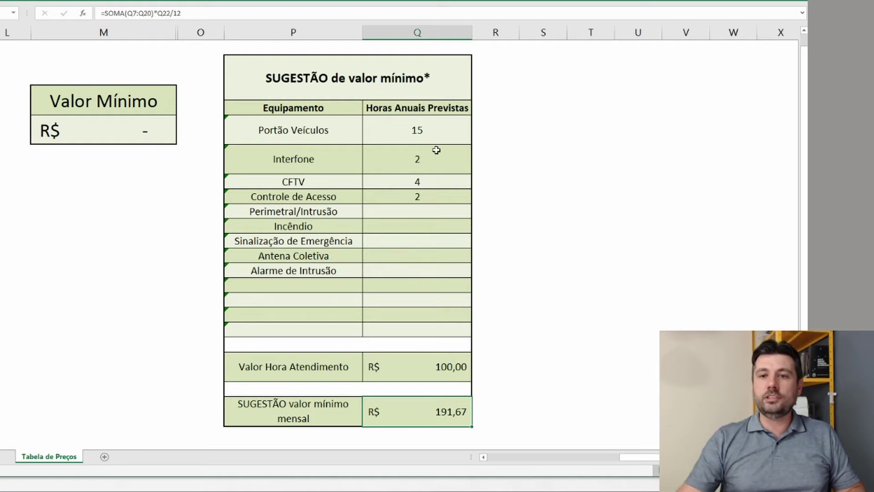
click(422, 129)
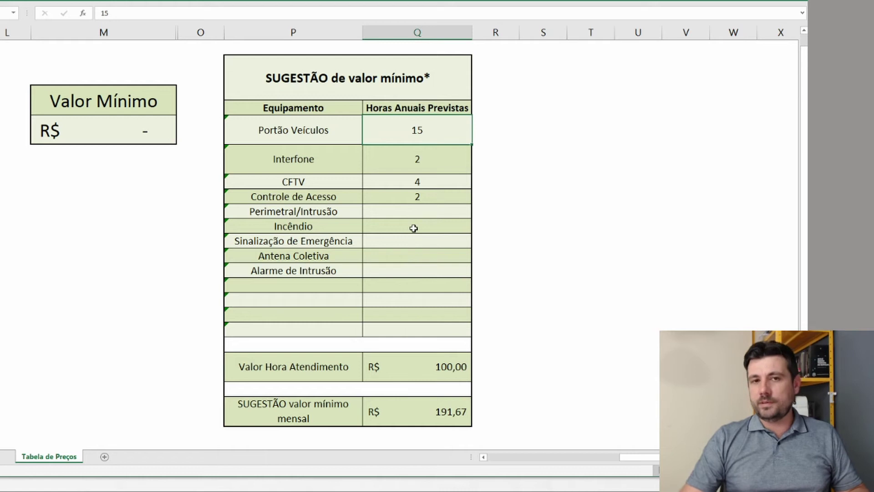
click(410, 167)
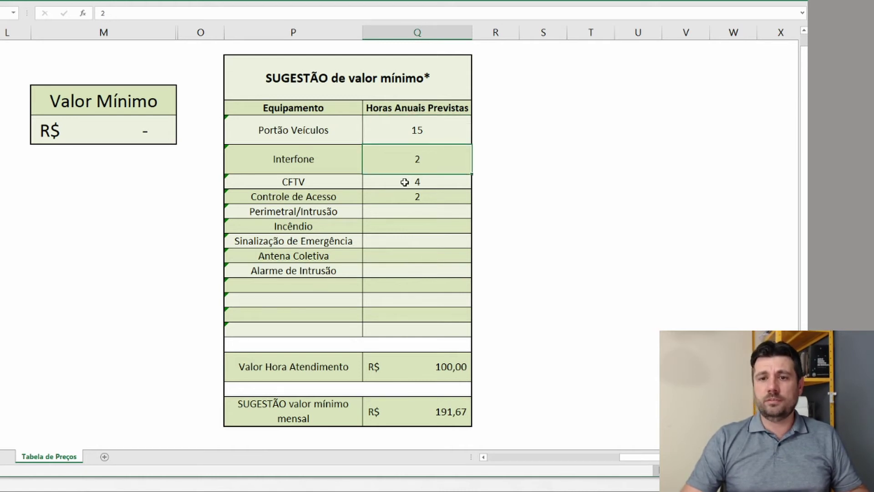
click(405, 182)
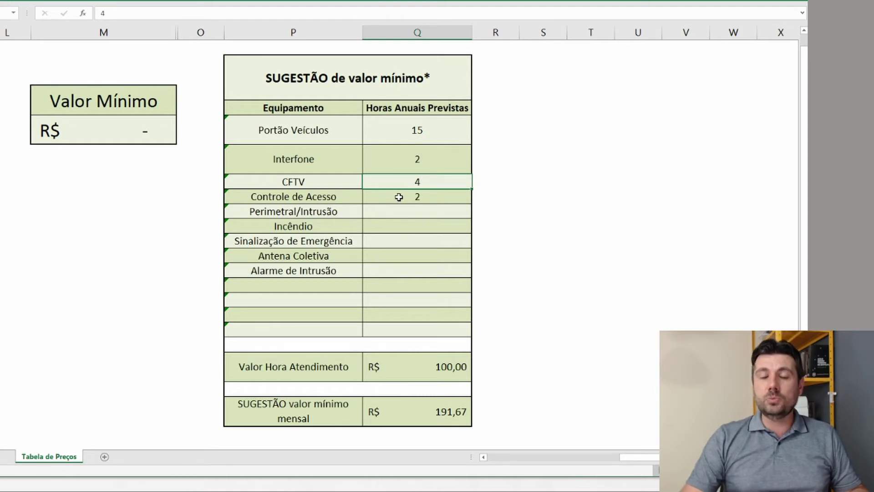
click(399, 197)
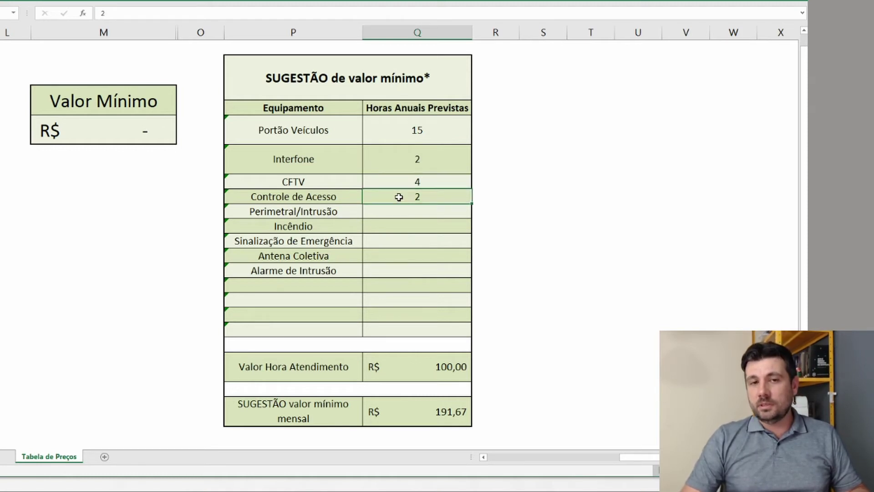
drag(428, 132, 419, 193)
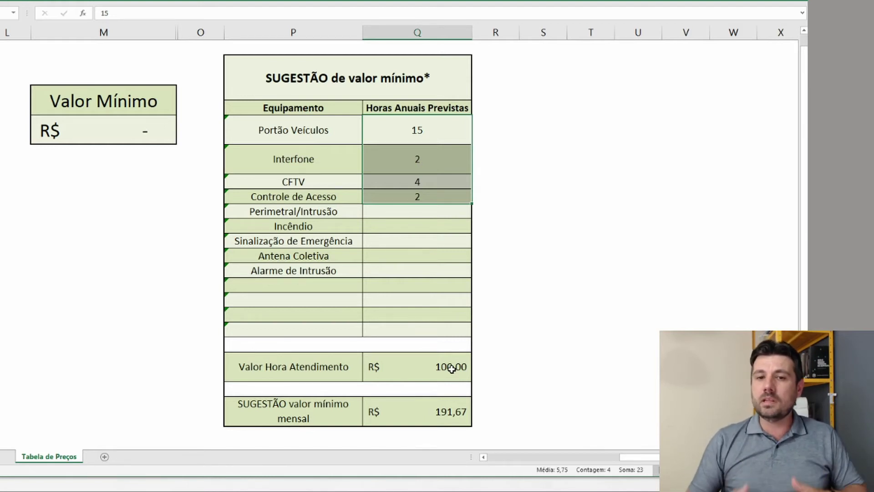
click(437, 415)
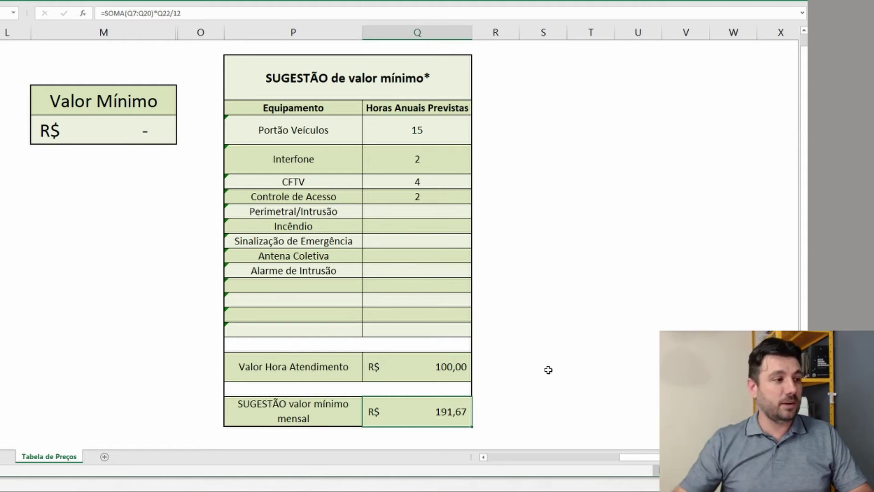
- Set the Valor Mínimo to 300 and compare it with the suggested monthly minimum
click(156, 132)
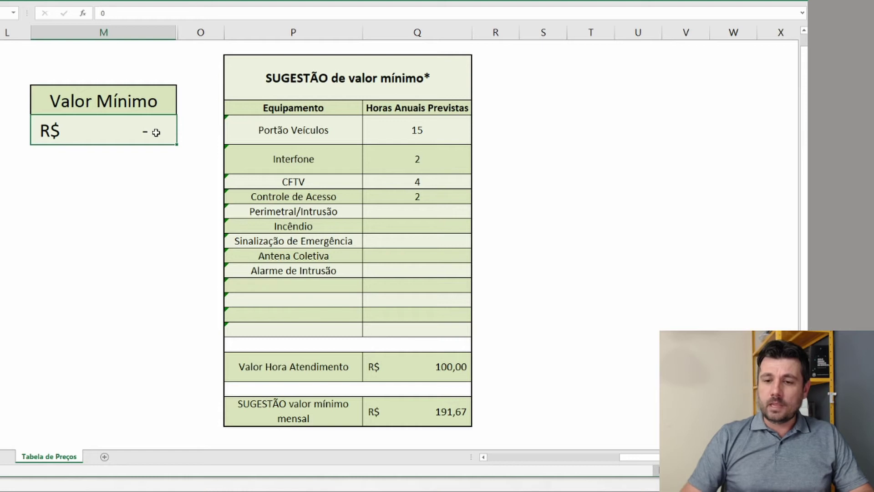
text(300)
key(Return)
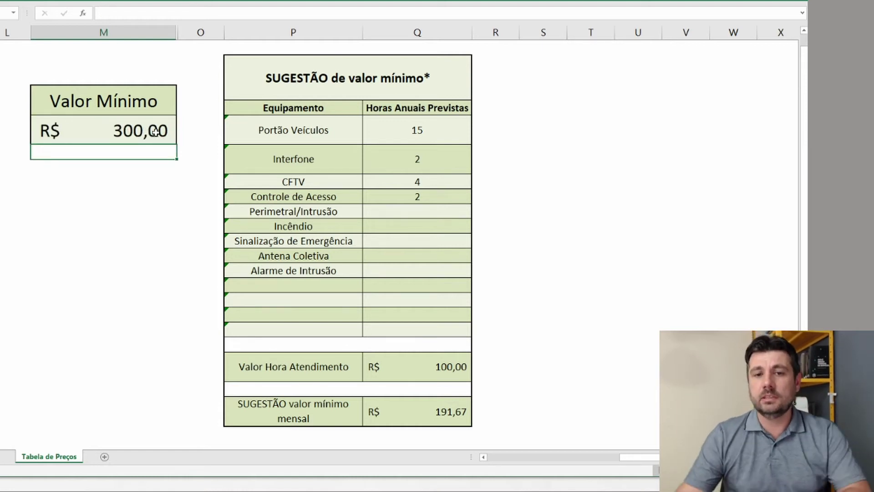
click(434, 414)
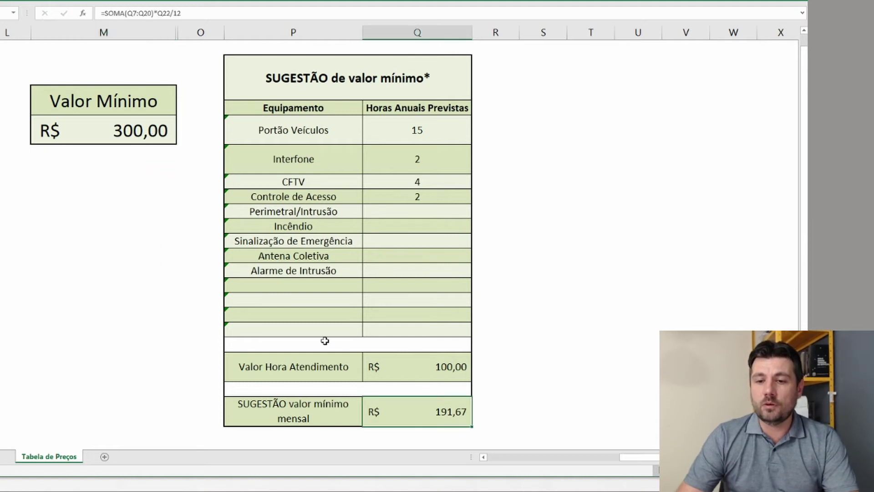
click(96, 127)
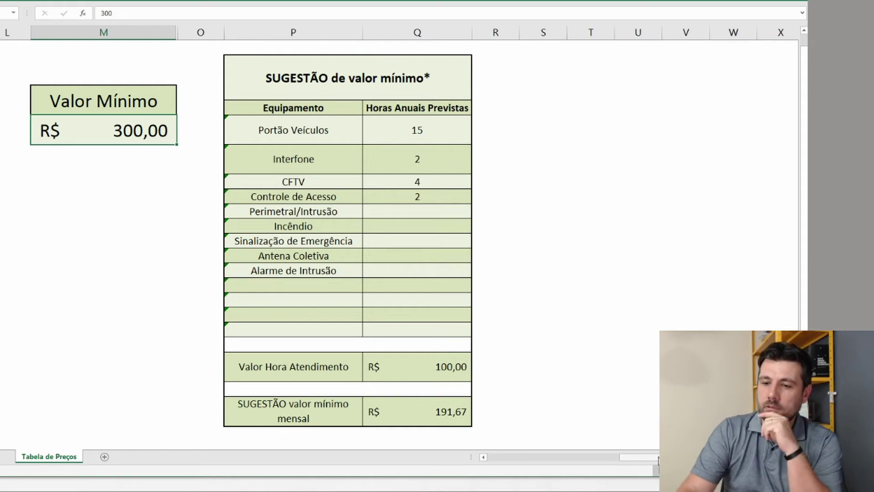
- Review the whole service price table together with its usage manual, Totais cell and Valor Mínimo
drag(658, 460, 542, 475)
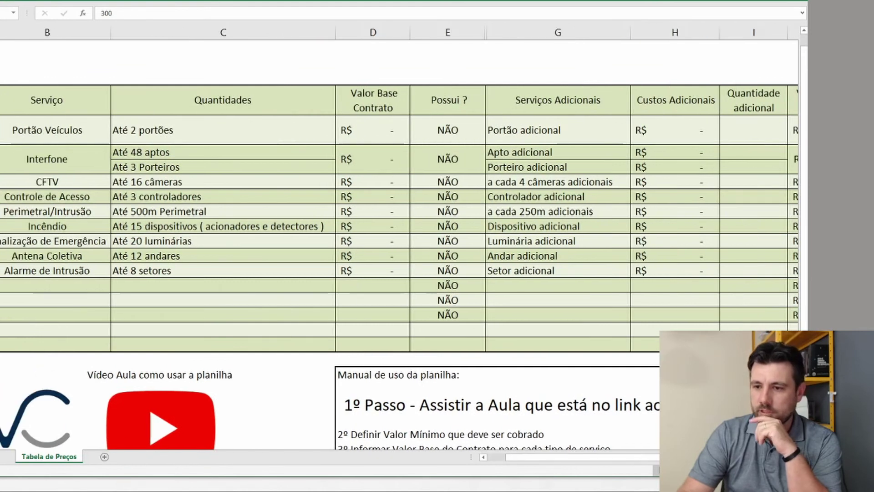
scroll(399, 218, down, 1)
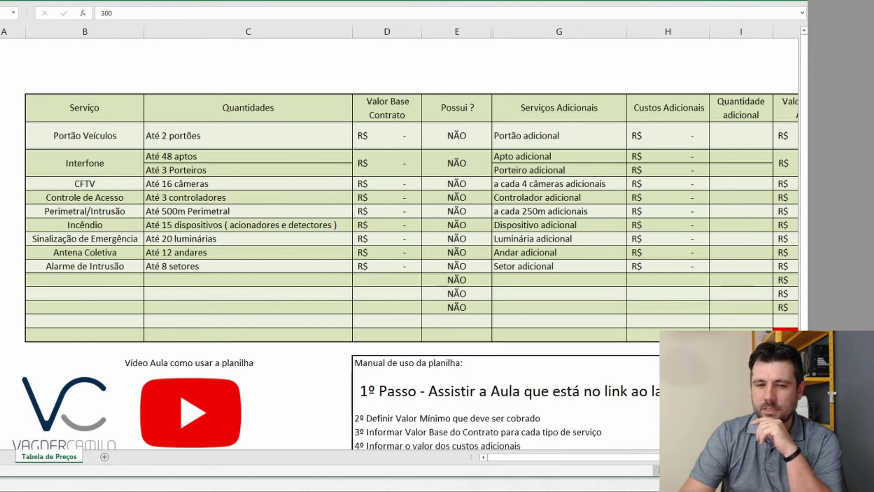
scroll(400, 218, down, 1)
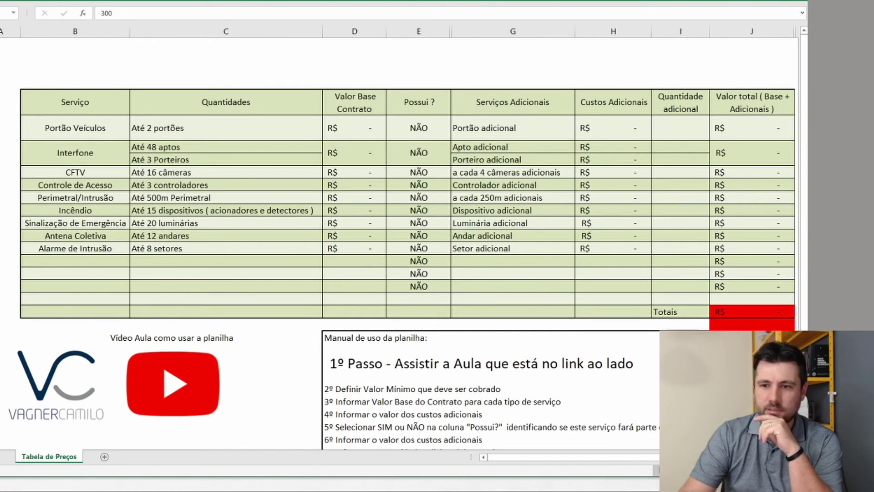
drag(542, 475, 544, 475)
scroll(399, 244, left, 1)
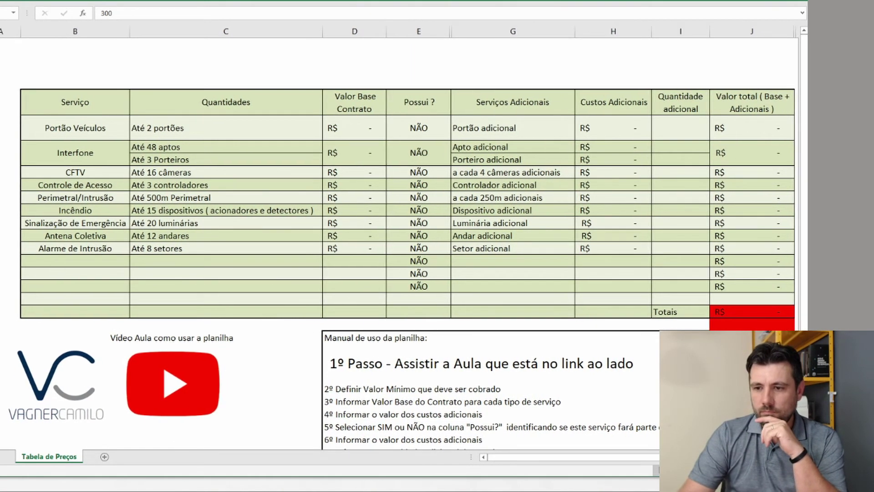
scroll(399, 244, down, 1)
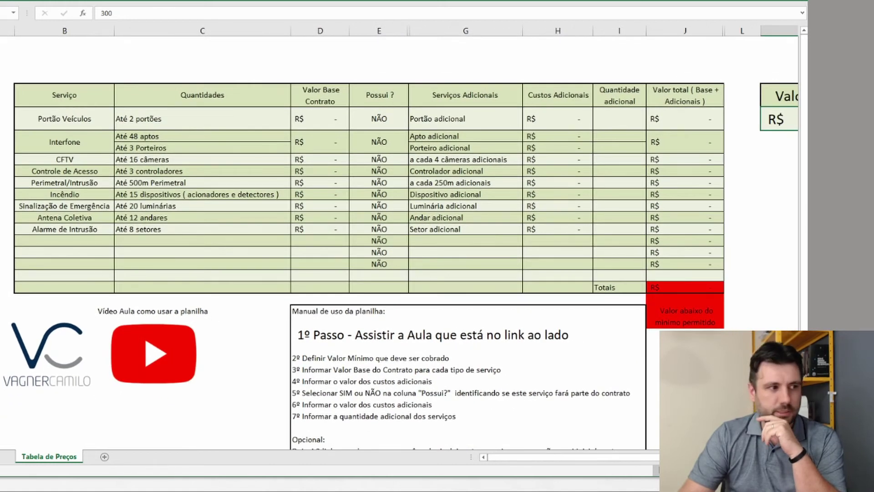
scroll(400, 244, down, 1)
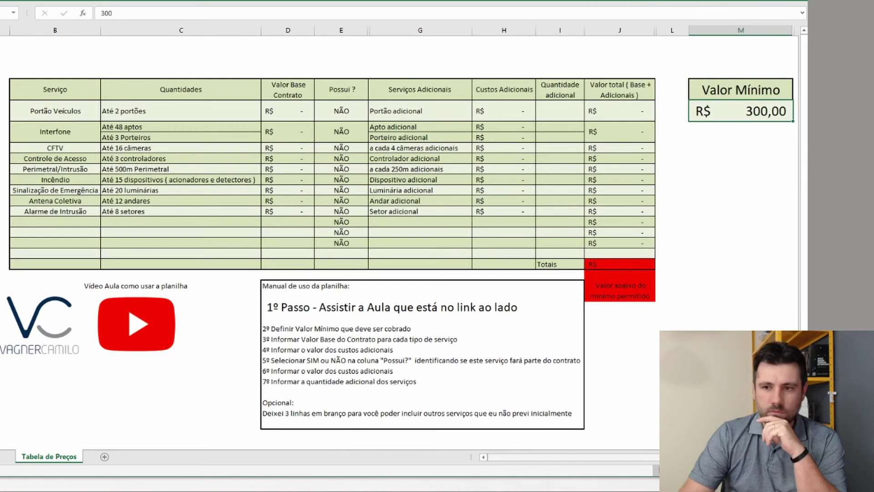
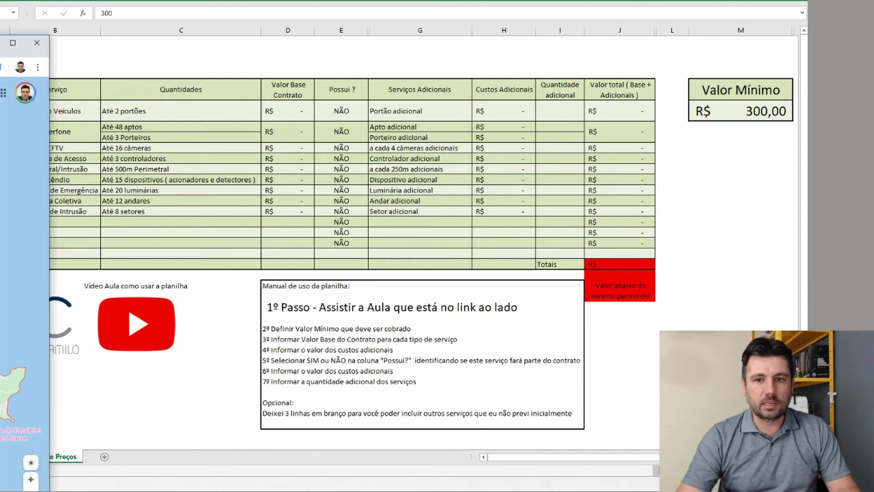
- Switch to Google Maps, measure the distance from Praia Brava through Balneário Camboriú towards Parque Unipraias, and return to the price spreadsheet
click(20, 67)
drag(142, 4, 291, 5)
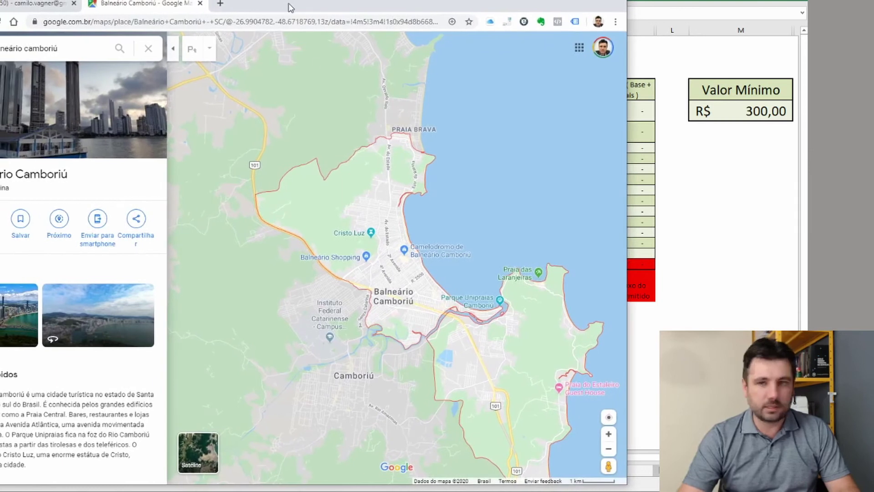
right_click(388, 141)
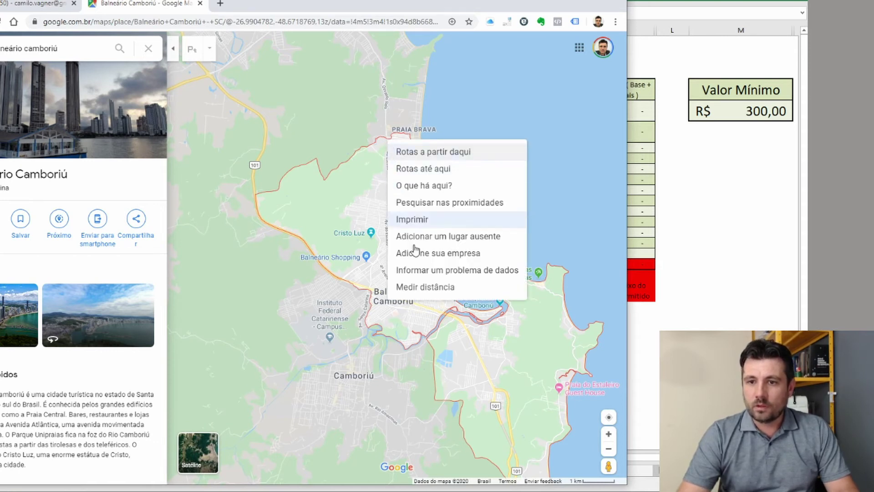
click(430, 287)
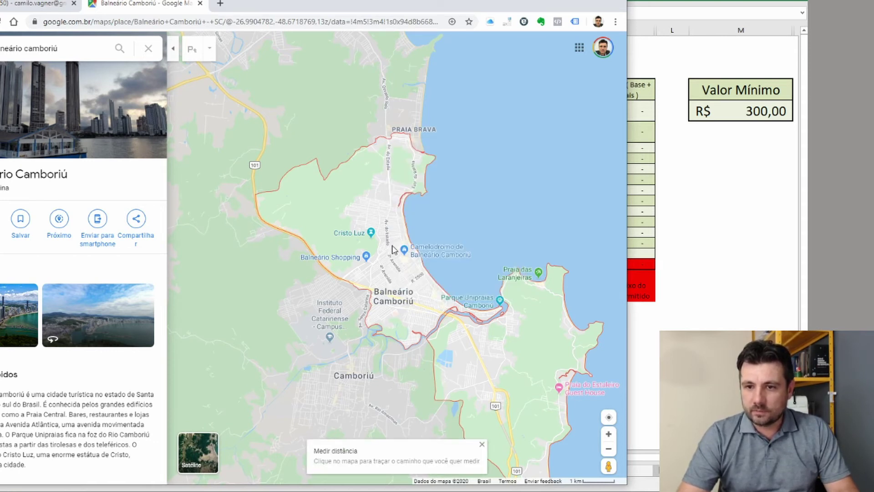
click(392, 247)
click(413, 282)
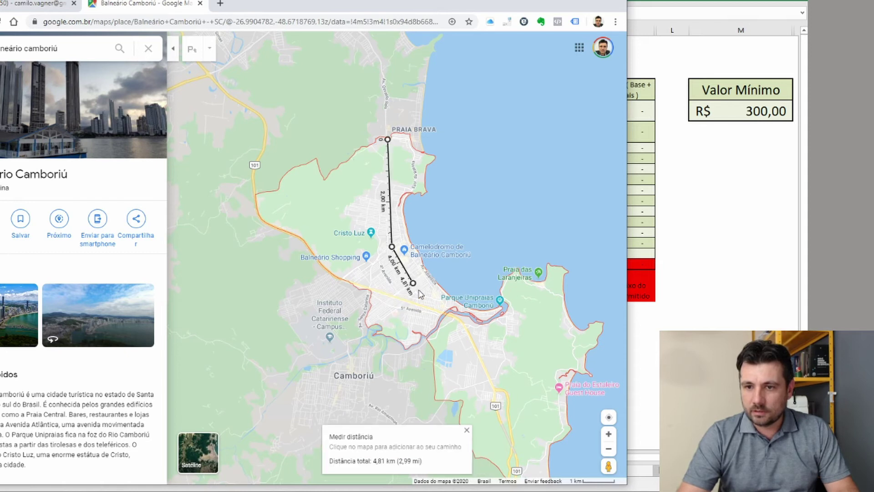
click(442, 310)
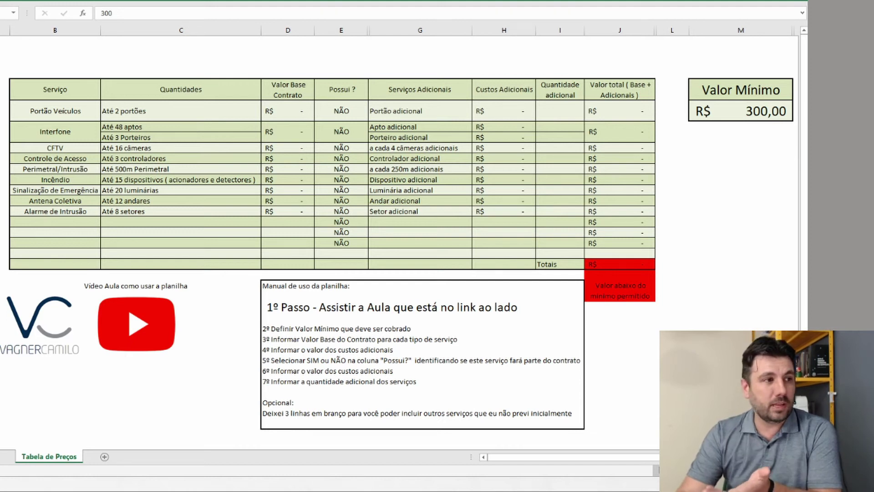
key(alt+Tab)
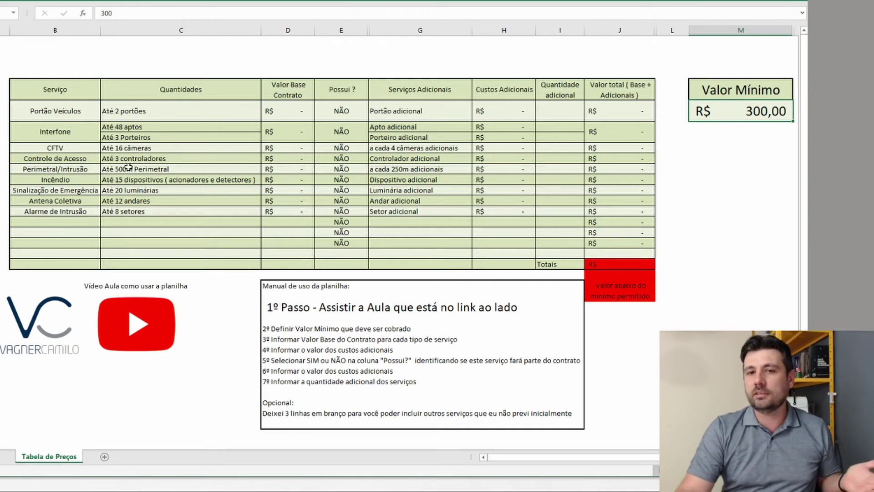
- Clear the Horas Anuais Previstas for Interfone, CFTV and Controle de Acesso and check the suggested monthly minimum
click(299, 114)
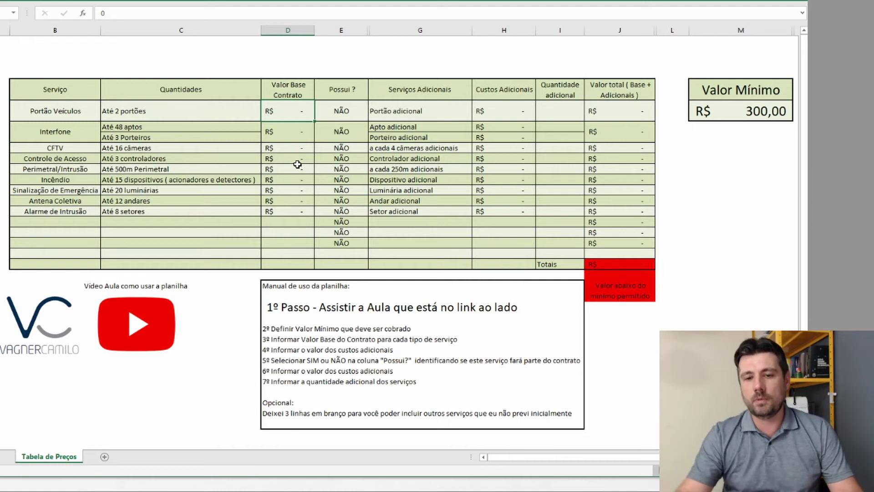
drag(652, 457, 702, 457)
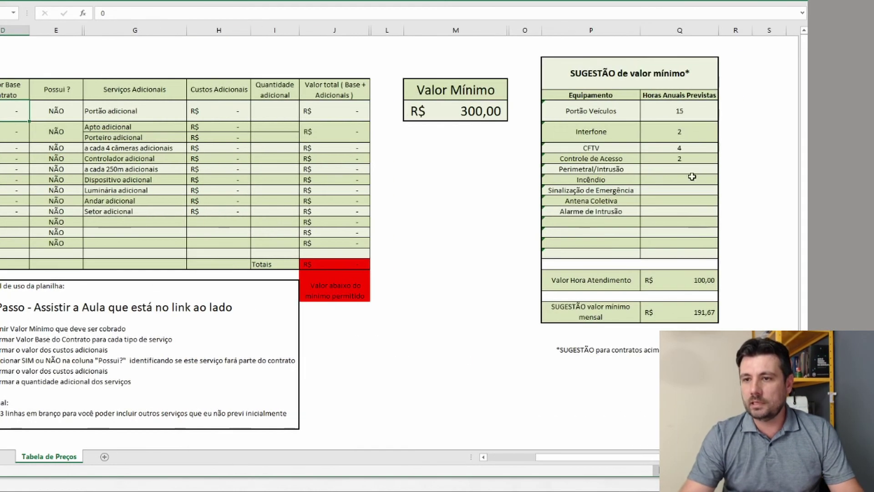
drag(688, 132, 689, 159)
key(Delete)
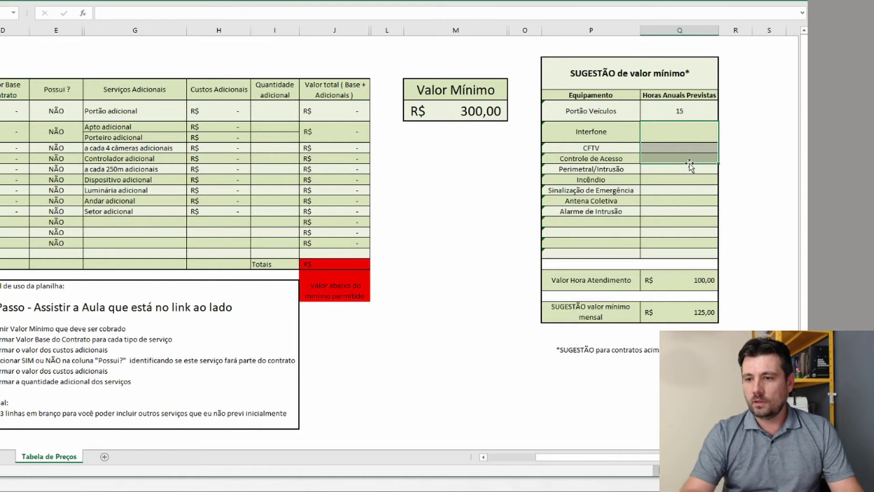
click(689, 318)
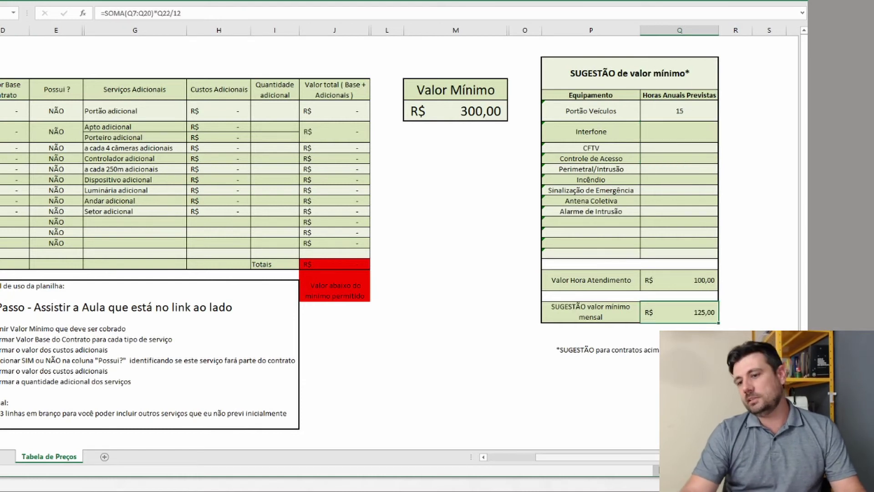
- Set the Valor Base Contrato for Portão Veículos to 250
scroll(334, 220, left, 5)
click(300, 114)
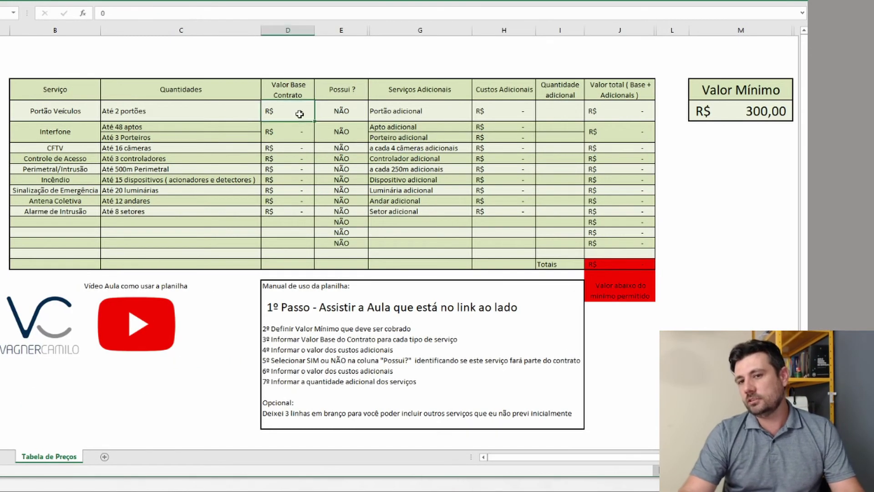
text(250)
key(Return)
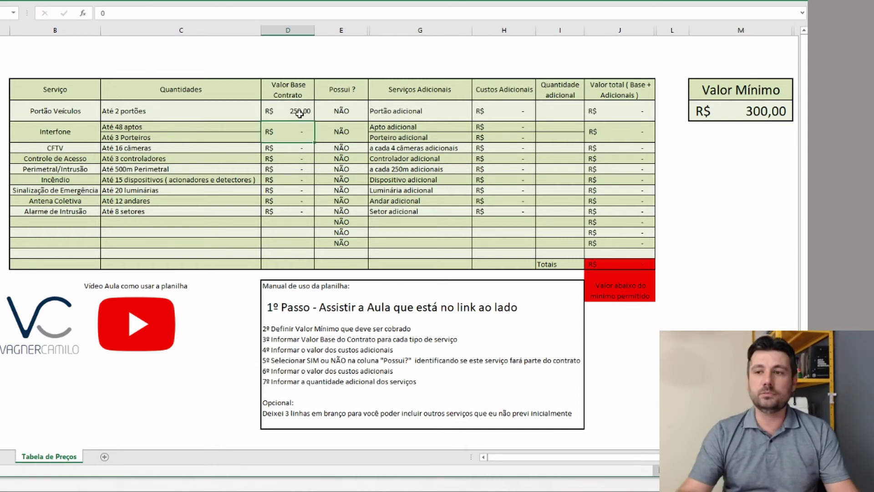
- Mark Portão Veículos as SIM under Possui ? in the service price table
click(337, 104)
click(301, 109)
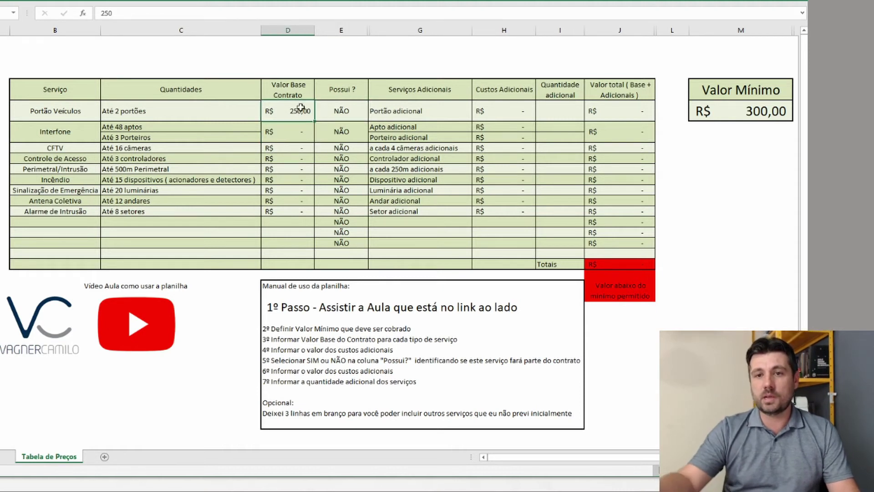
click(356, 111)
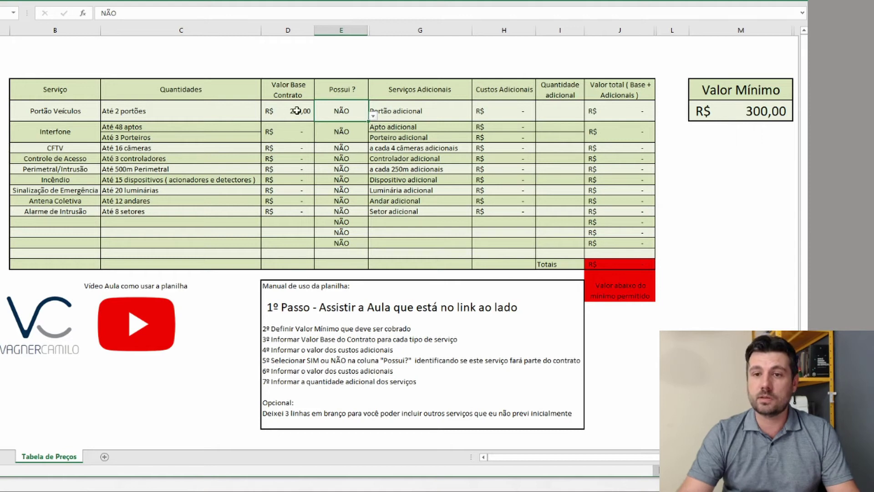
click(373, 117)
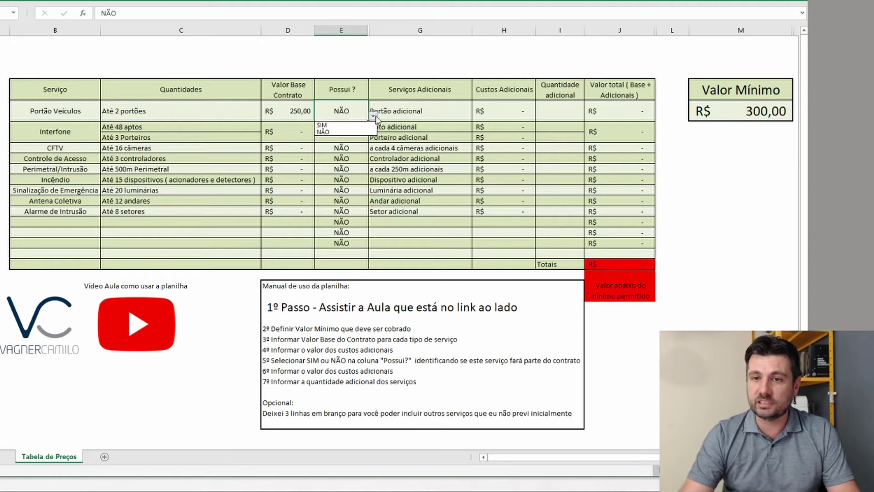
click(337, 125)
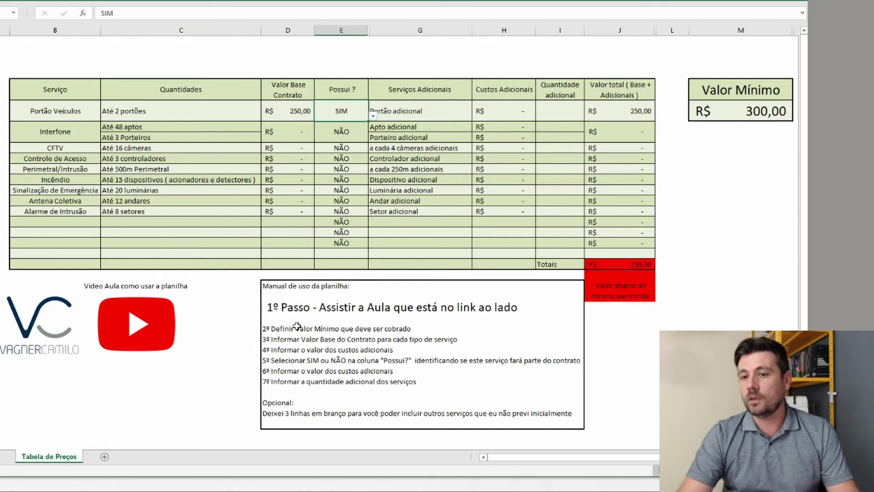
- Restore the Horas Anuais Previstas to 2 for Interfone, 4 for CFTV and 2 for Controle de Acesso, and reset the Portão Veículos price row
drag(556, 457, 651, 460)
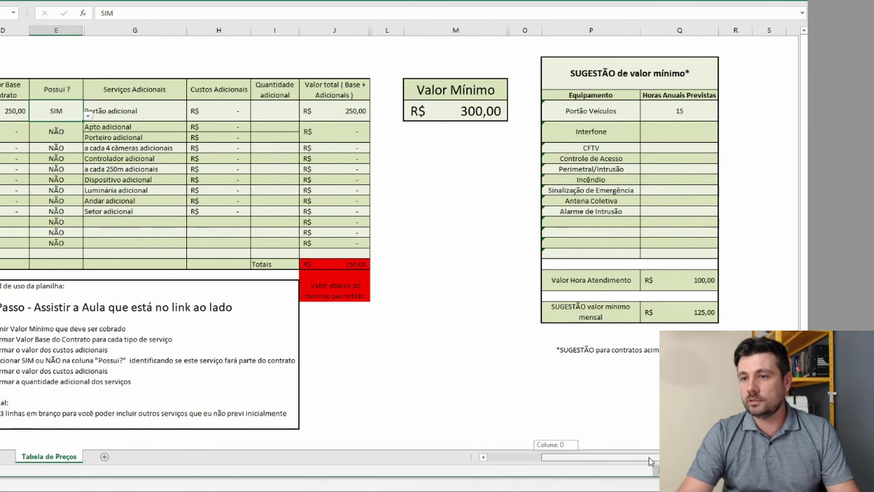
click(678, 136)
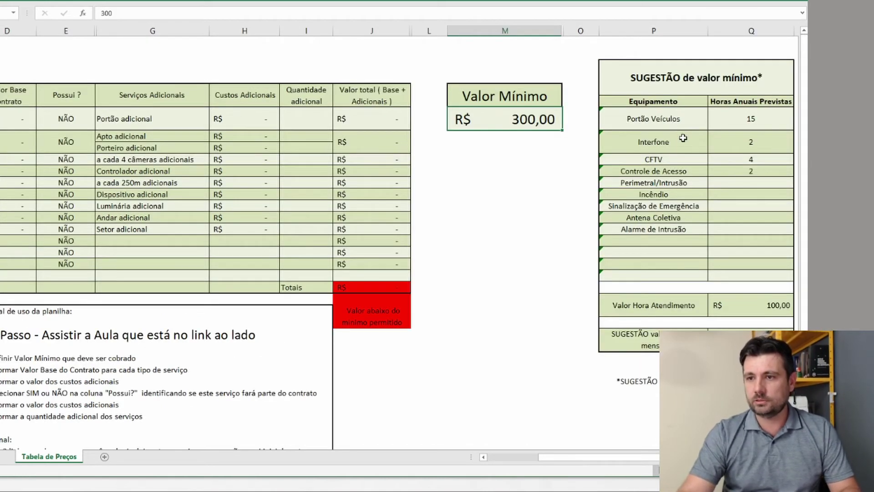
- Set Possui ? to SIM for the Portão Veículos and Interfone services
scroll(399, 243, left, 1)
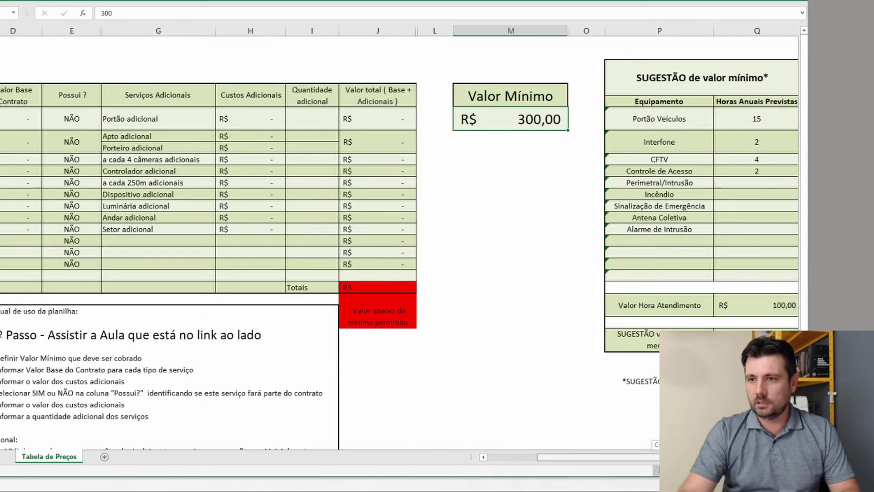
scroll(400, 243, left, 5)
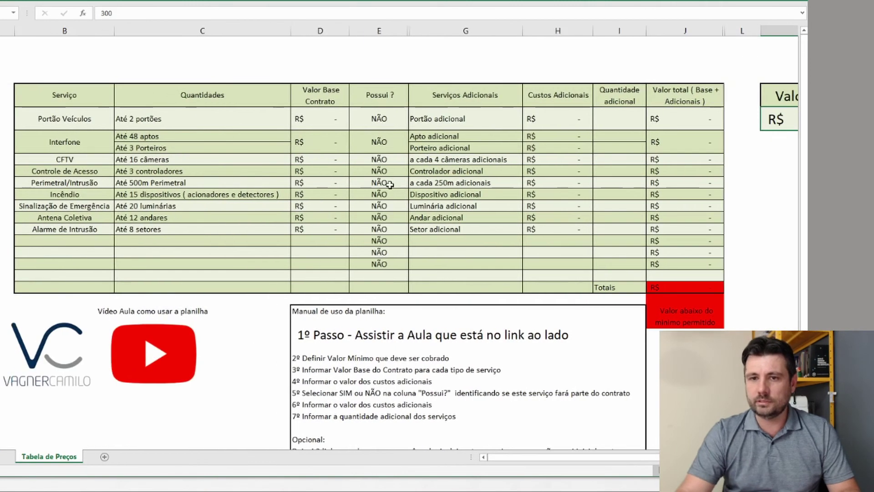
click(336, 124)
click(393, 121)
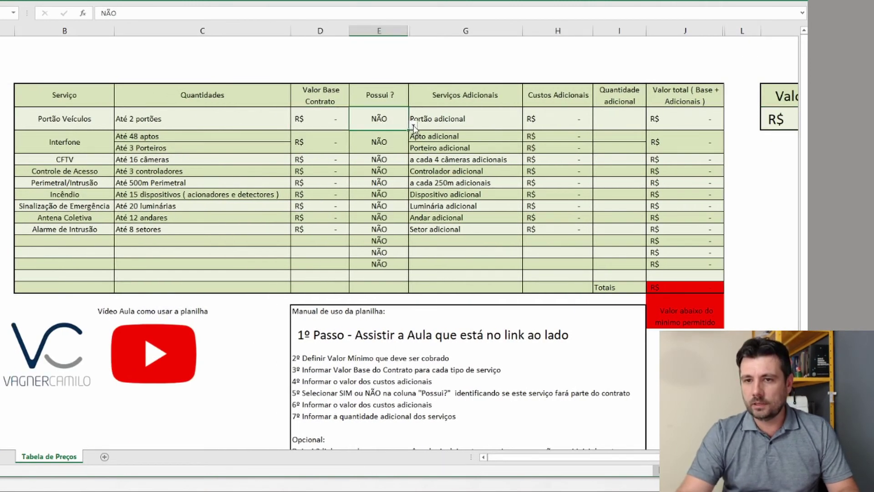
click(413, 125)
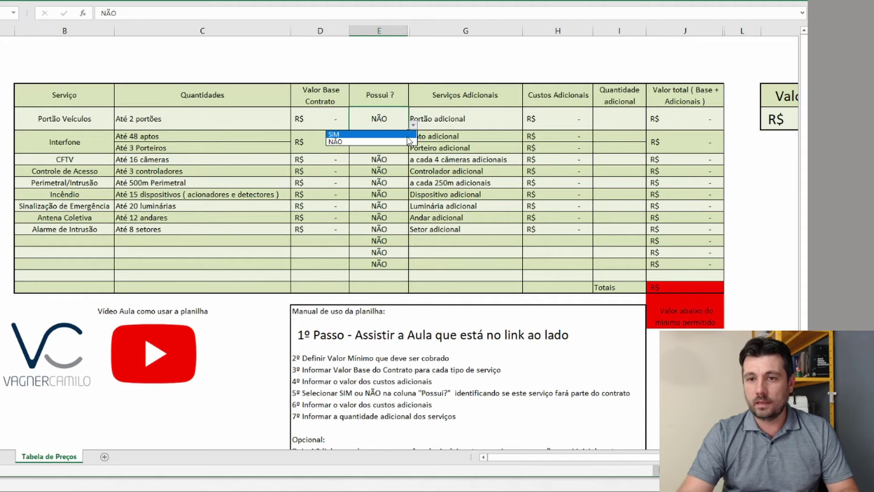
click(407, 134)
click(399, 139)
click(413, 137)
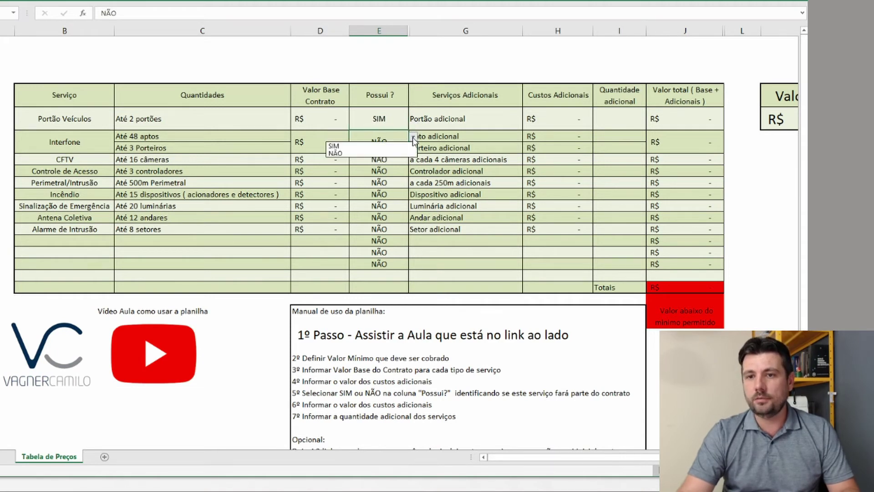
click(401, 143)
- Set Possui ? to SIM for the CFTV and Controle de Acesso services
click(402, 159)
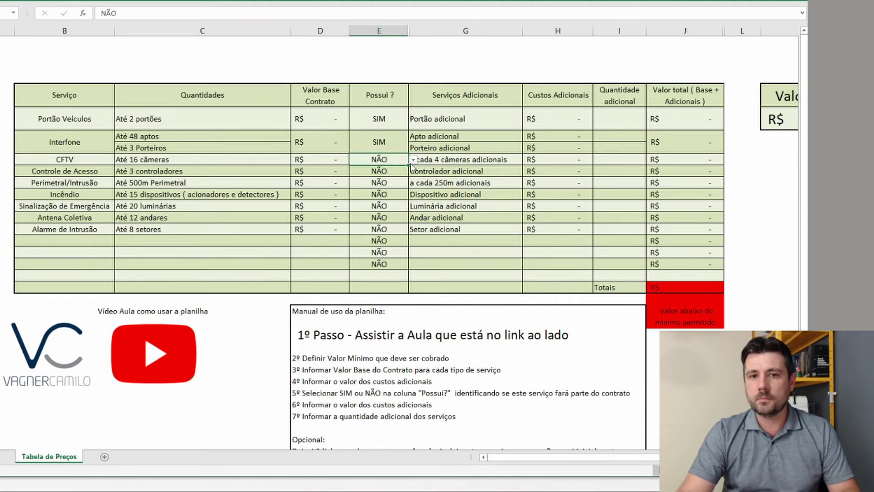
click(413, 161)
click(334, 169)
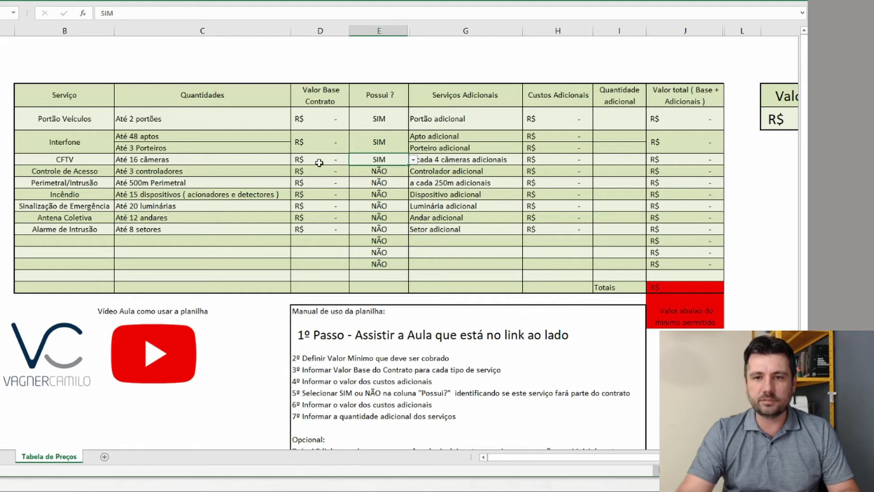
click(390, 171)
click(414, 171)
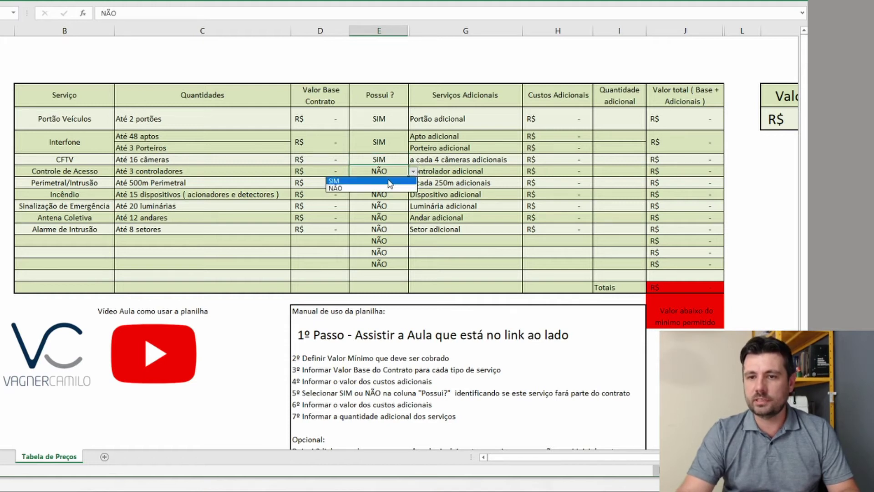
click(332, 180)
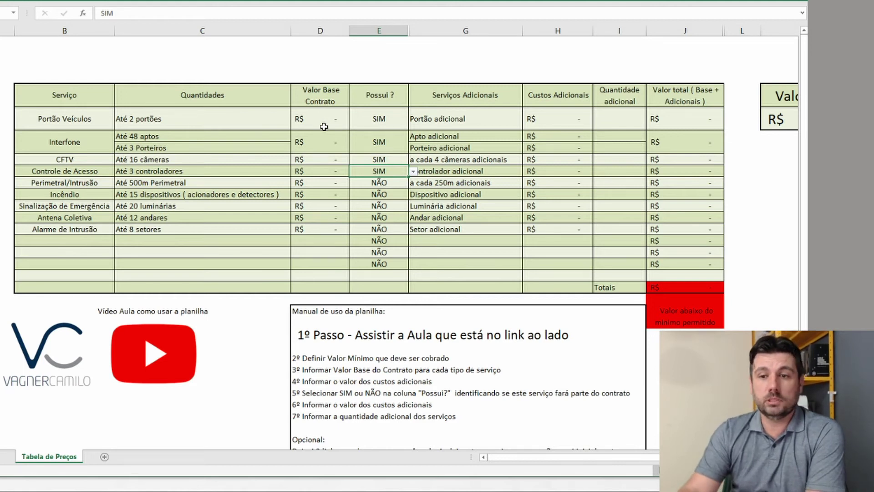
- Set the Valor Base Contrato to 150 for Portão Veículos and 50 for Interfone
drag(546, 457, 575, 457)
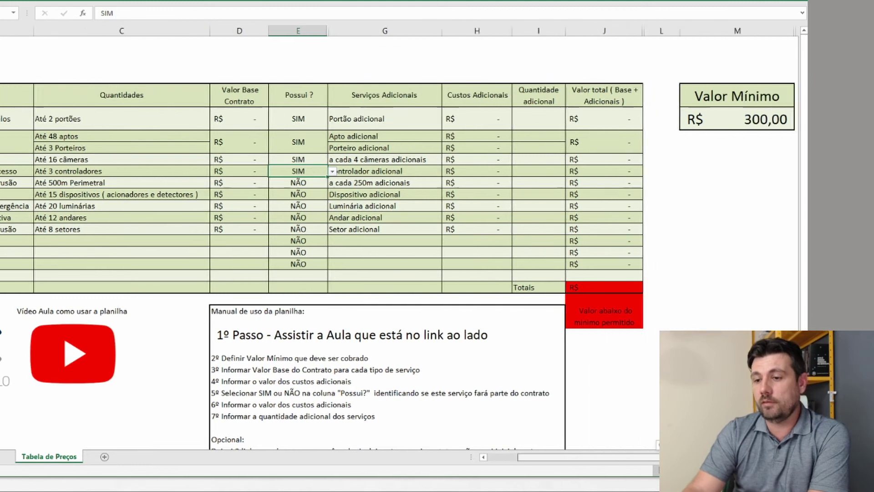
drag(672, 456, 693, 457)
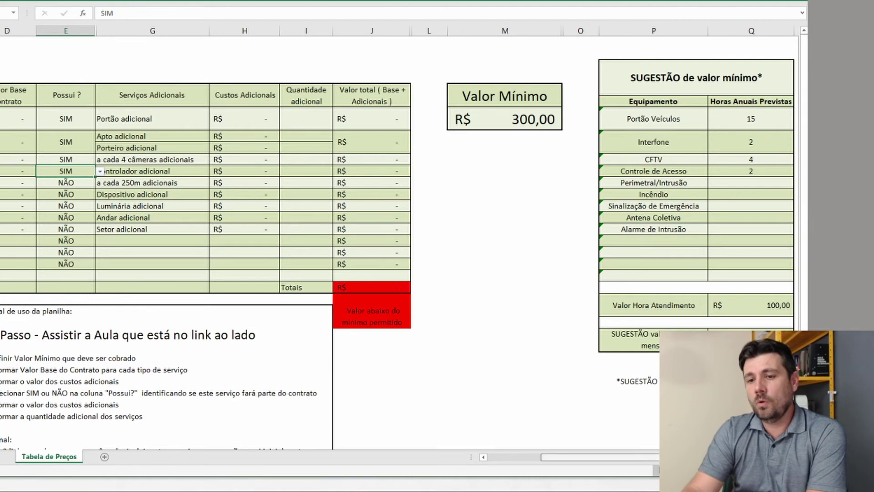
drag(592, 456, 537, 457)
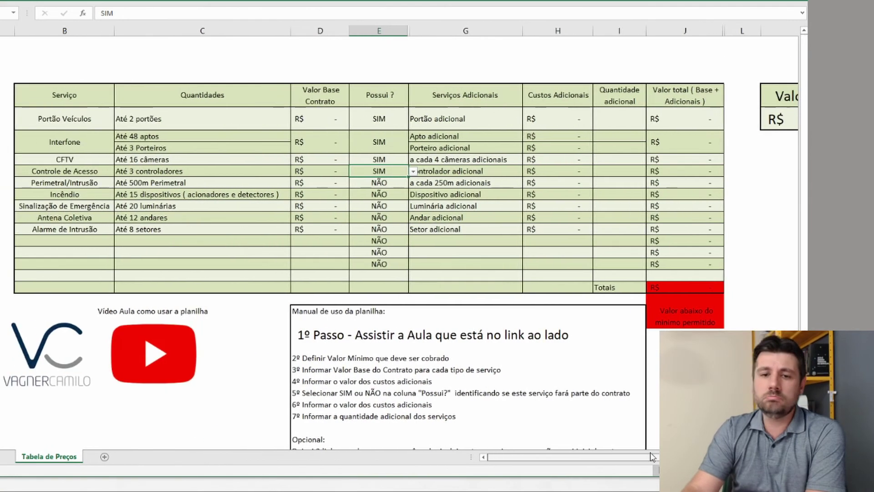
click(331, 114)
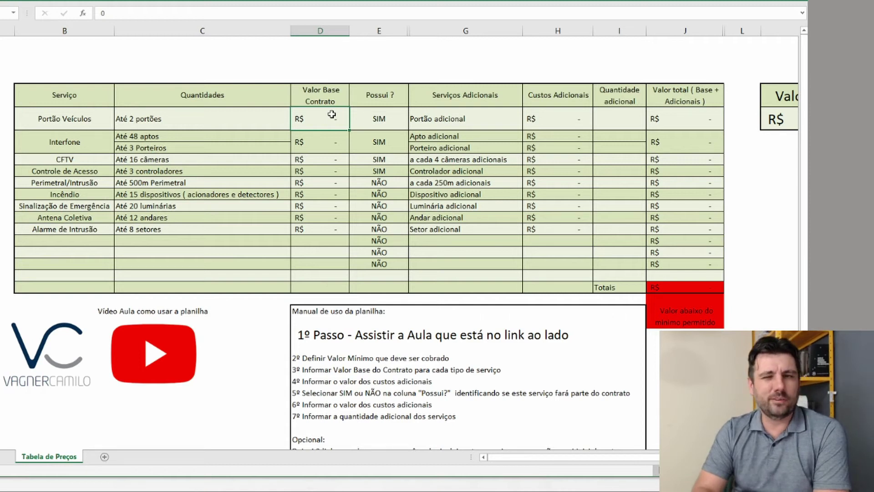
double_click(332, 114)
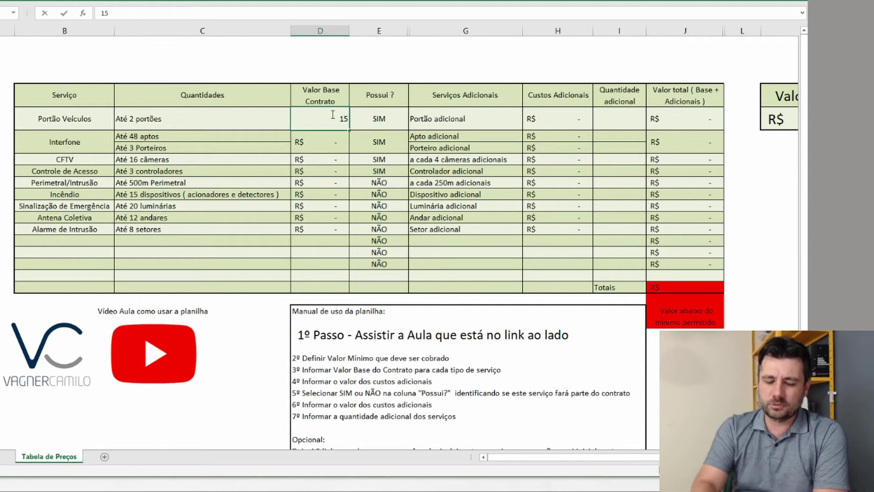
key(BackSpace)
text(150)
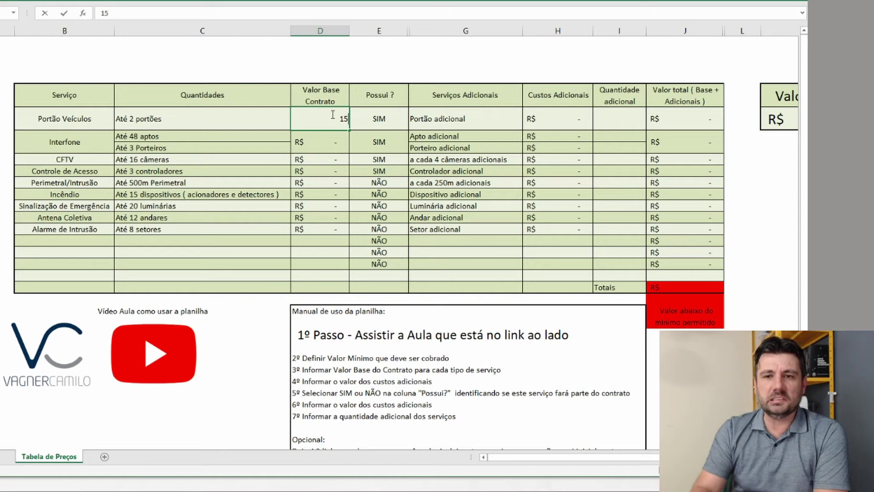
key(Return)
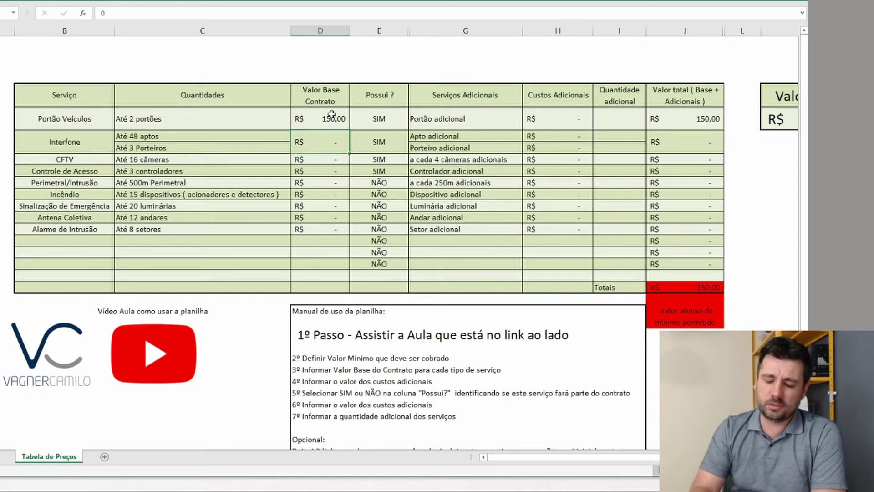
text(50)
key(Return)
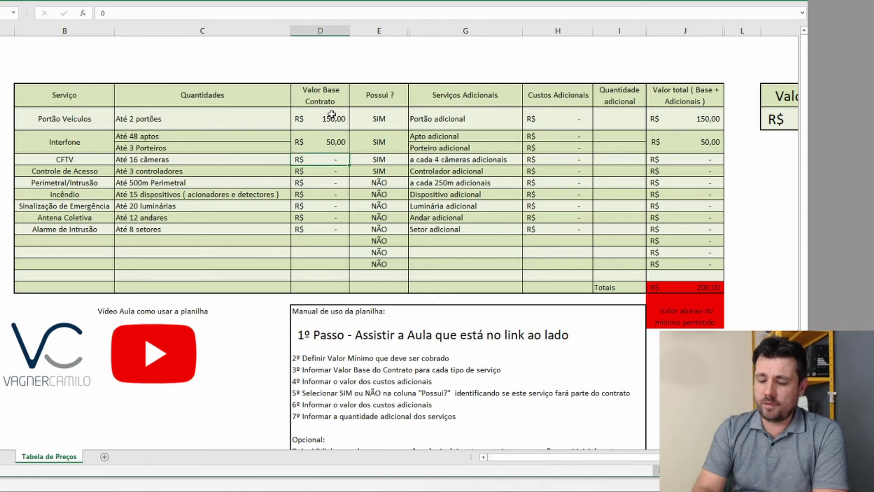
- Set the Valor Base Contrato to 100 for CFTV and 30 for Controle de Acesso
text(100)
key(Return)
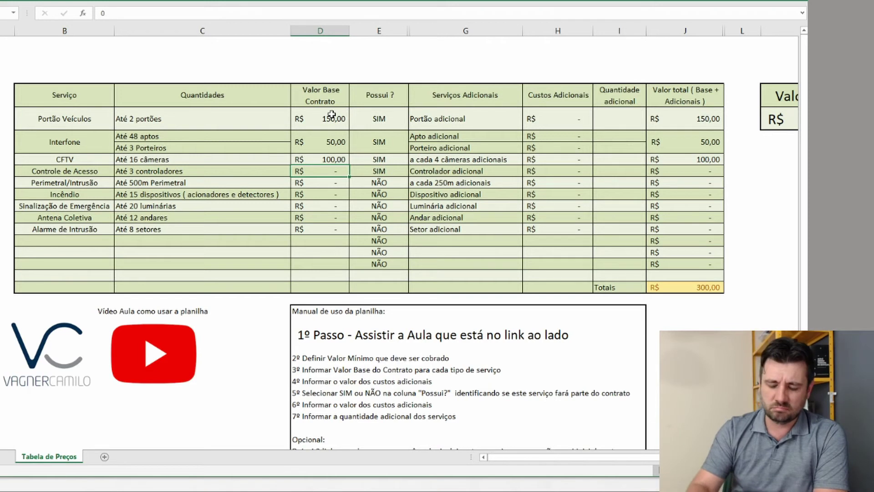
text(30)
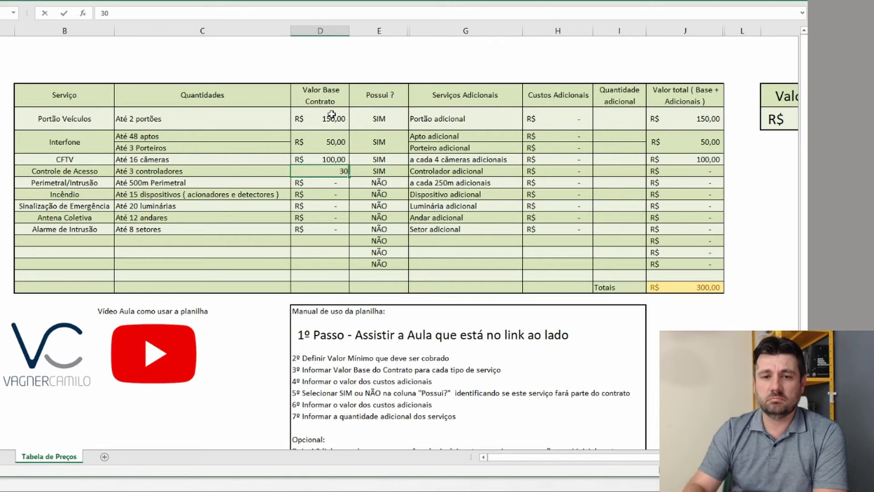
key(Return)
key(Right)
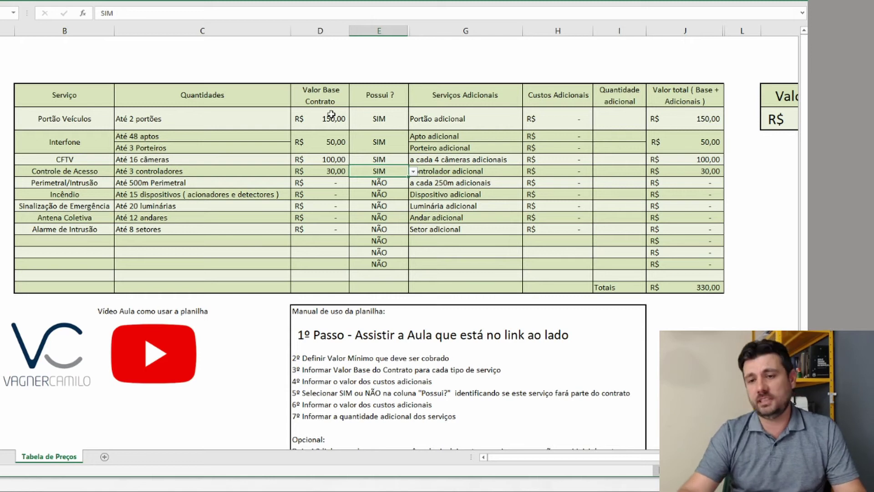
- Compare the Totais cell with Valor Mínimo and review the Serviço, Quantidades and Valor Base Contrato entries of the listed services
scroll(645, 460, right, 3)
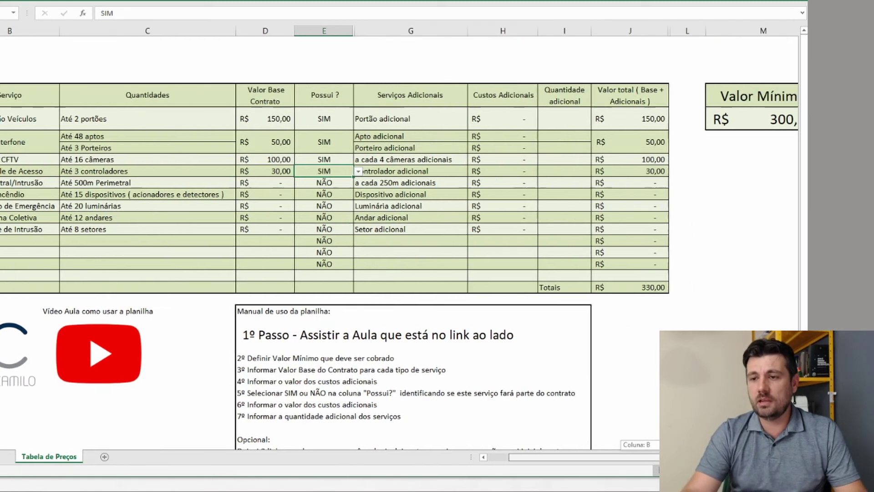
click(578, 285)
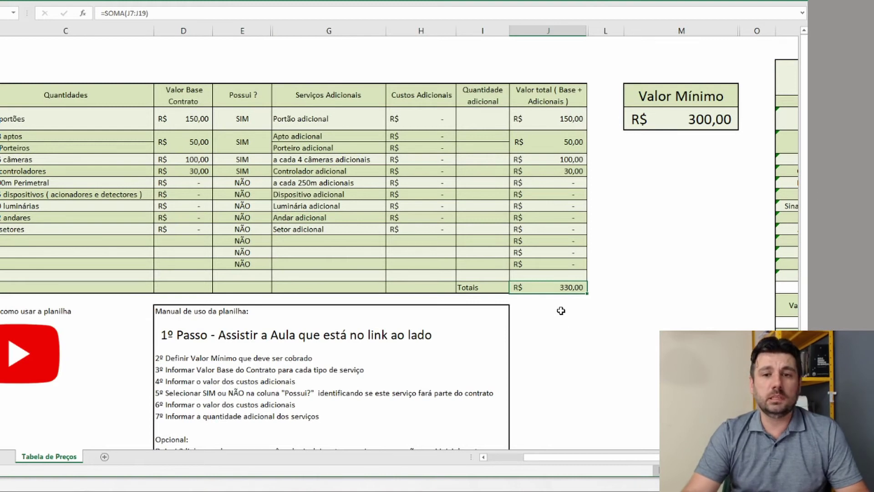
drag(203, 114, 205, 194)
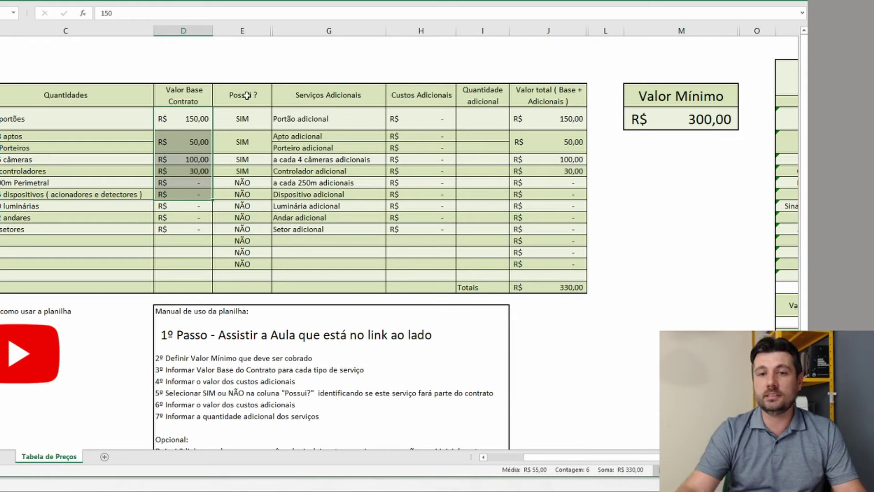
drag(606, 459, 593, 459)
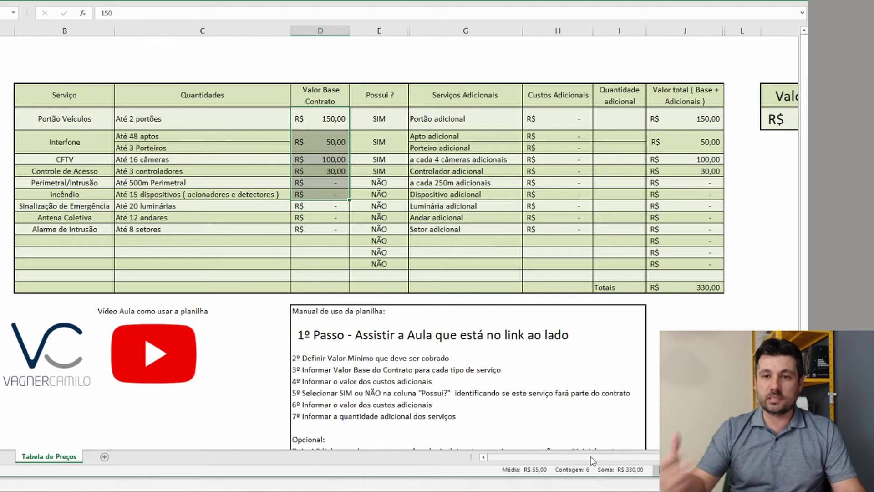
click(358, 183)
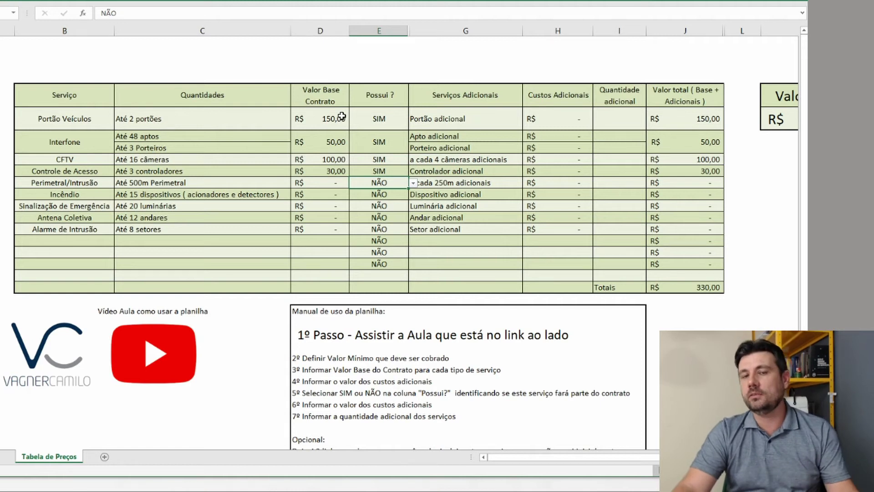
drag(341, 117, 346, 174)
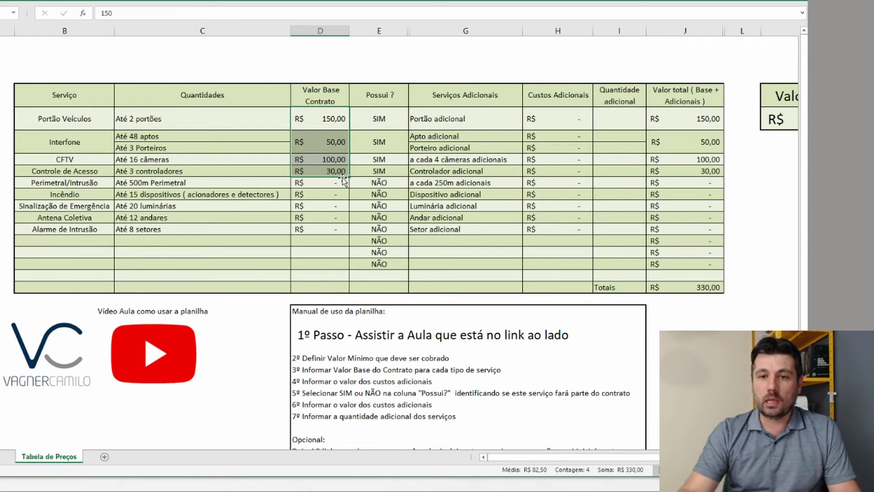
click(342, 172)
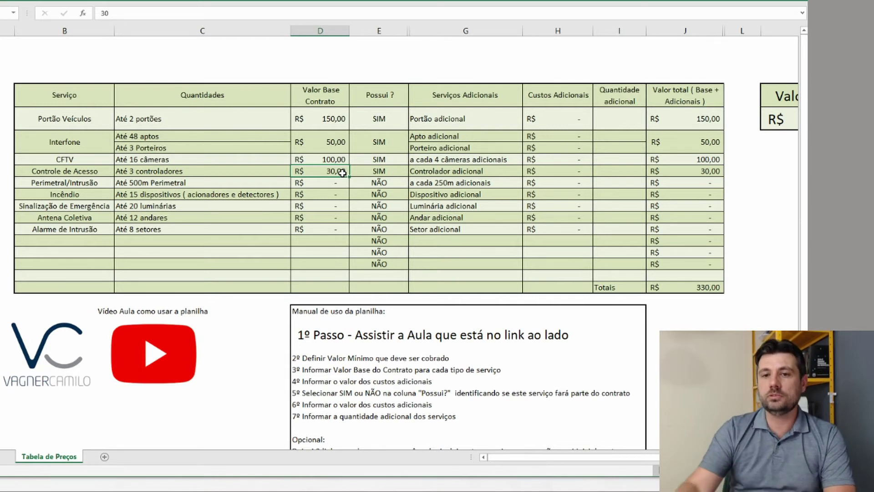
drag(323, 141, 318, 190)
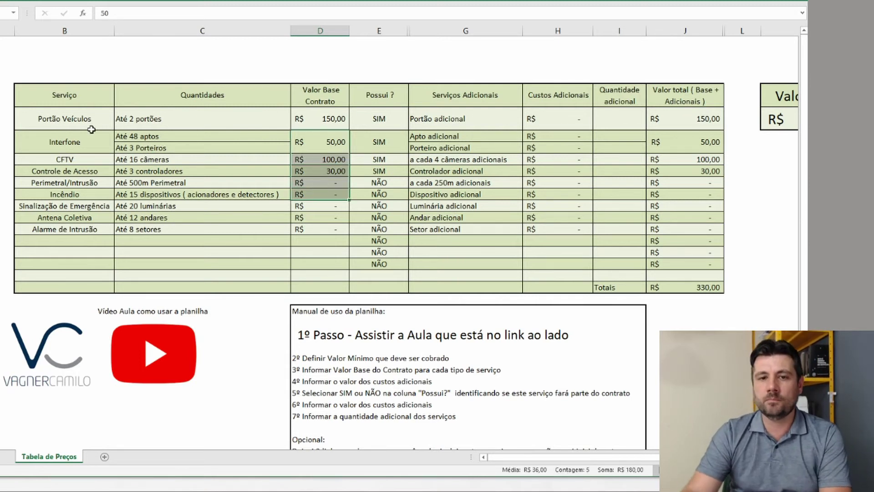
drag(91, 135, 312, 223)
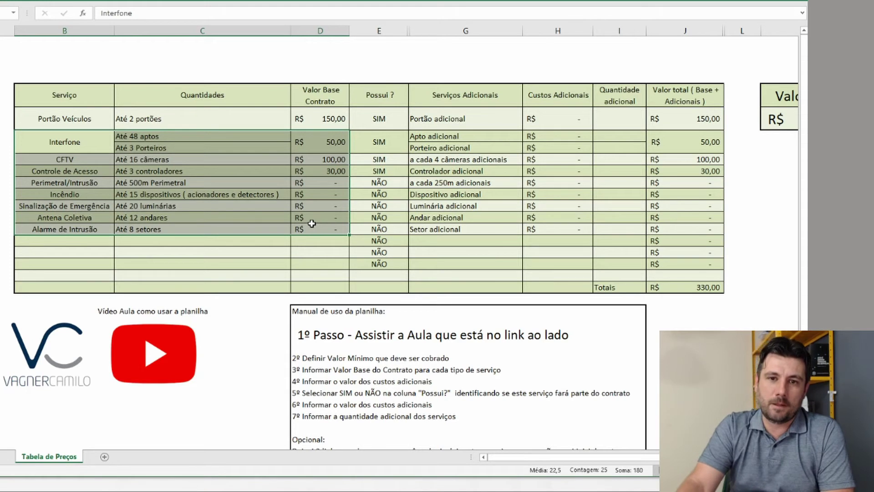
- Review the usage manual, the Valor Mínimo cell and the SUGESTÃO de valor mínimo table against the contract values
click(329, 159)
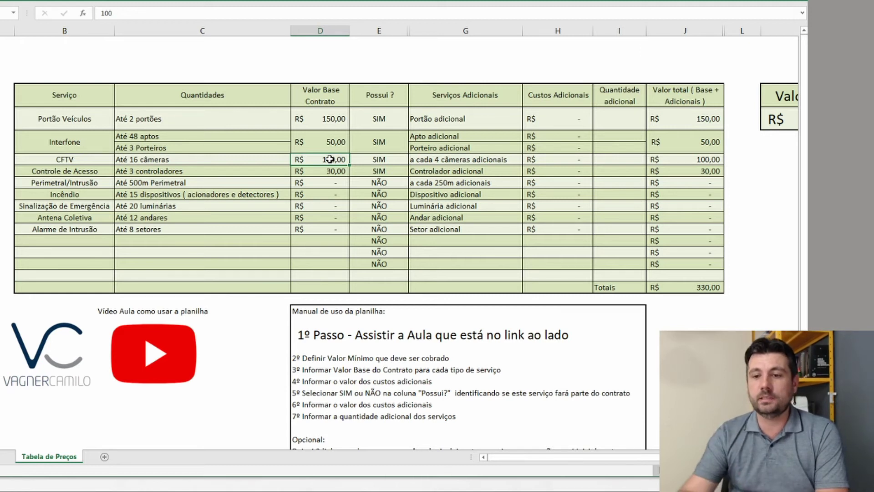
scroll(482, 346, down, 2)
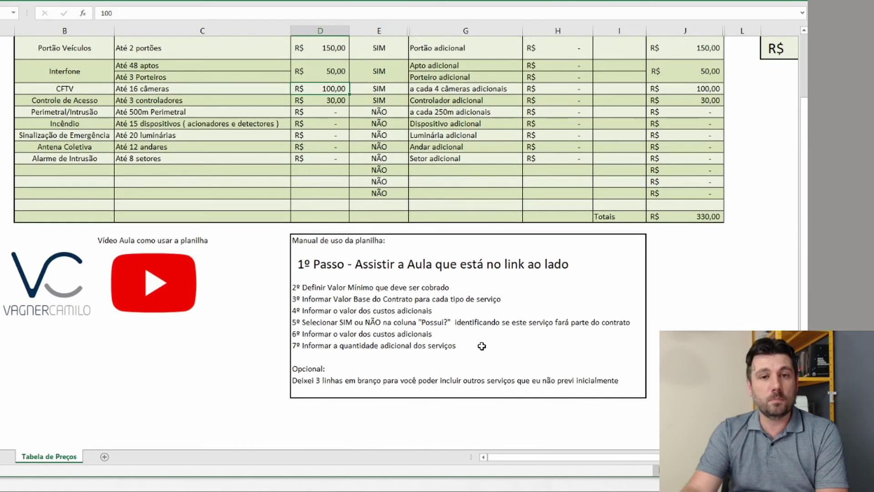
scroll(482, 346, up, 2)
scroll(481, 346, down, 2)
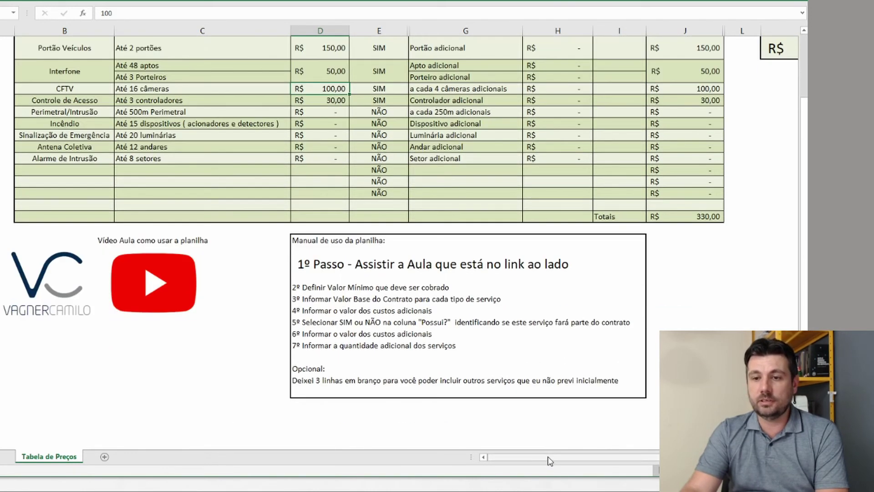
drag(549, 460, 604, 461)
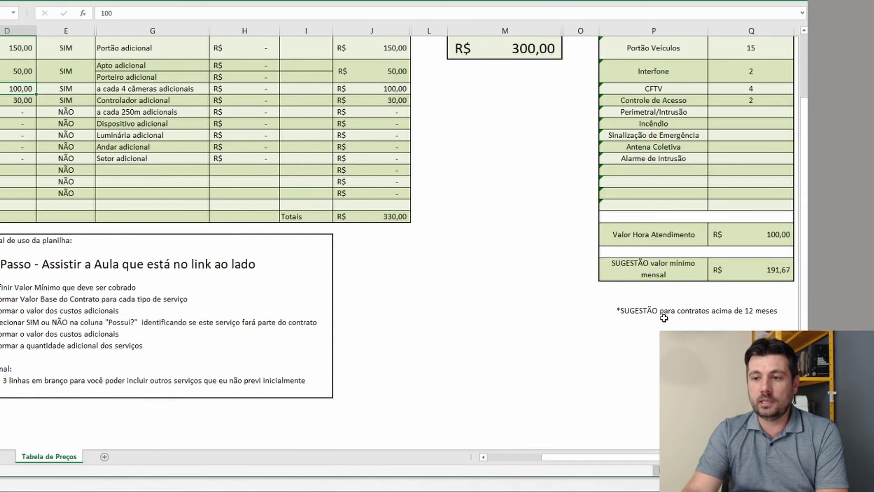
scroll(661, 300, up, 2)
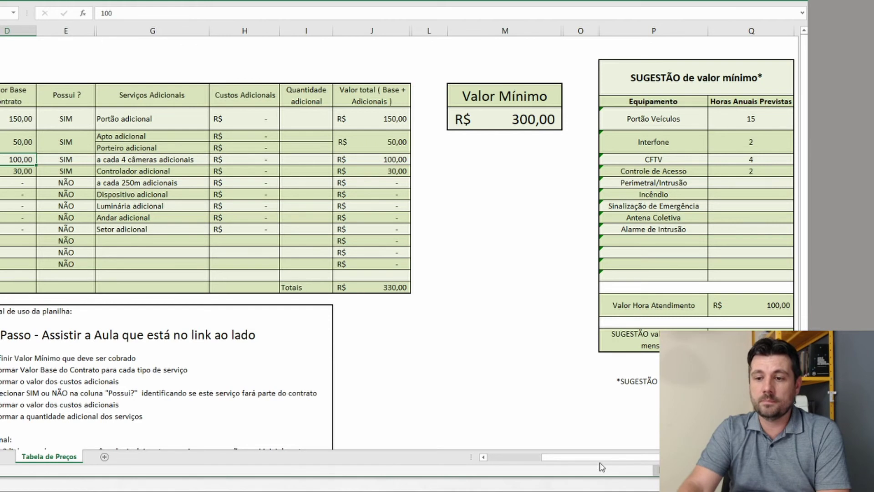
drag(599, 460, 511, 459)
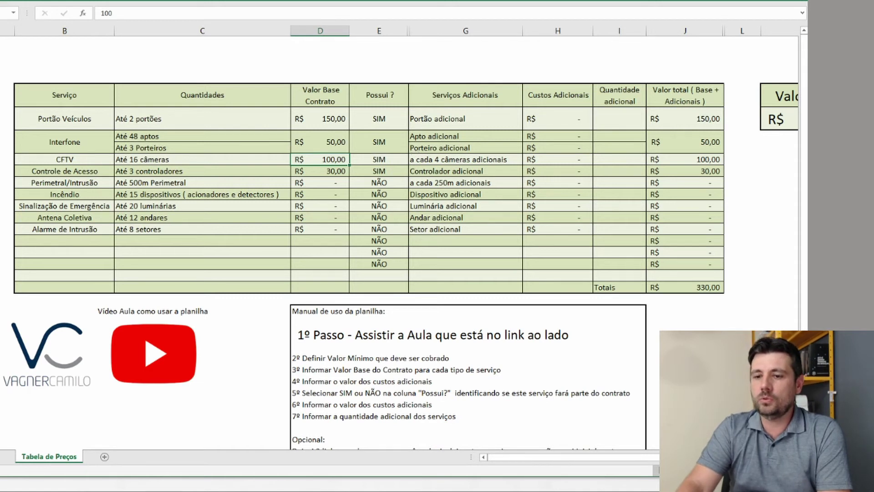
drag(552, 457, 605, 457)
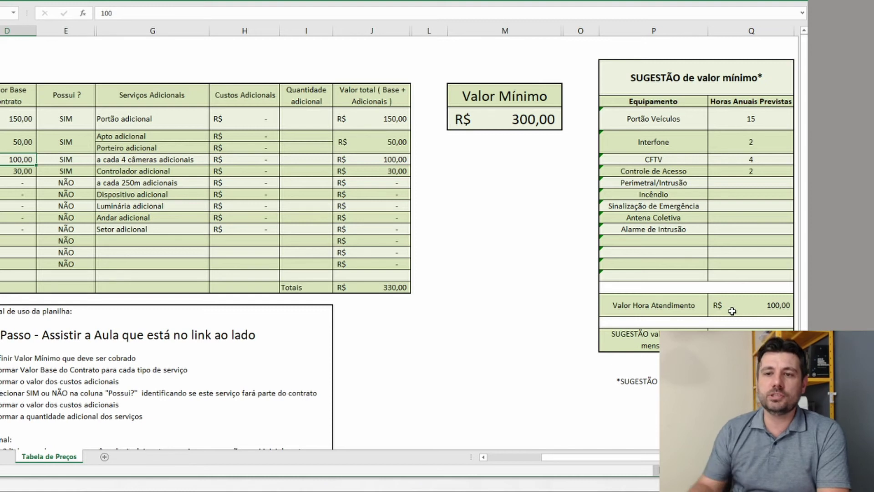
- Set the Valor Base Contrato to 0 for Portão Veículos, Interfone, CFTV and Controle de Acesso
click(20, 115)
text(0)
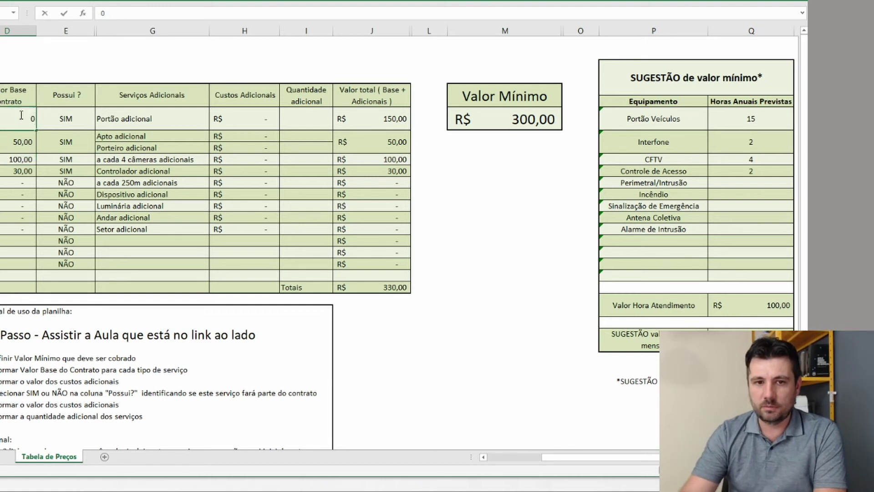
key(Return)
text(0)
key(Return)
text(0)
key(Return)
text(0)
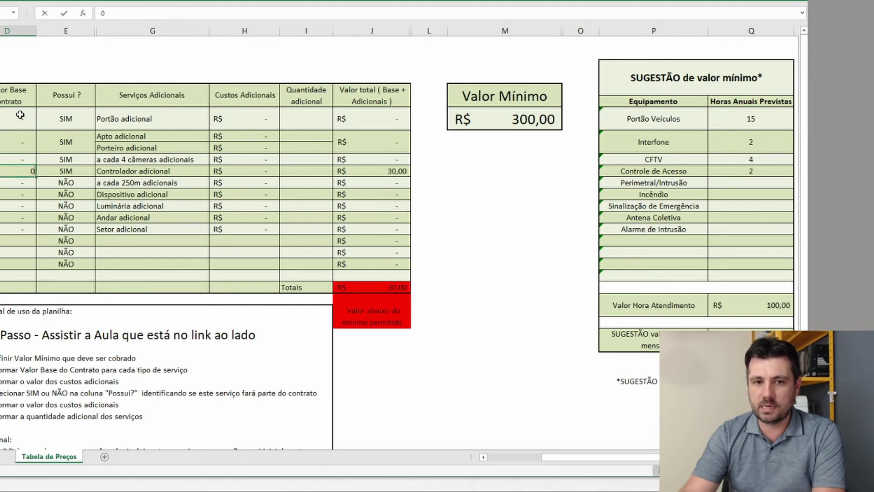
key(Return)
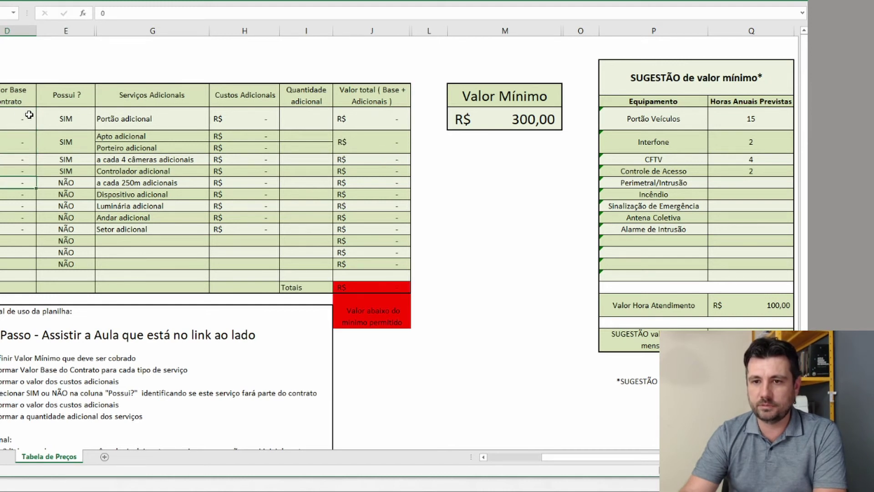
- Set Possui ? to NÃO for the Portão Veículos and Interfone services
click(81, 120)
click(100, 125)
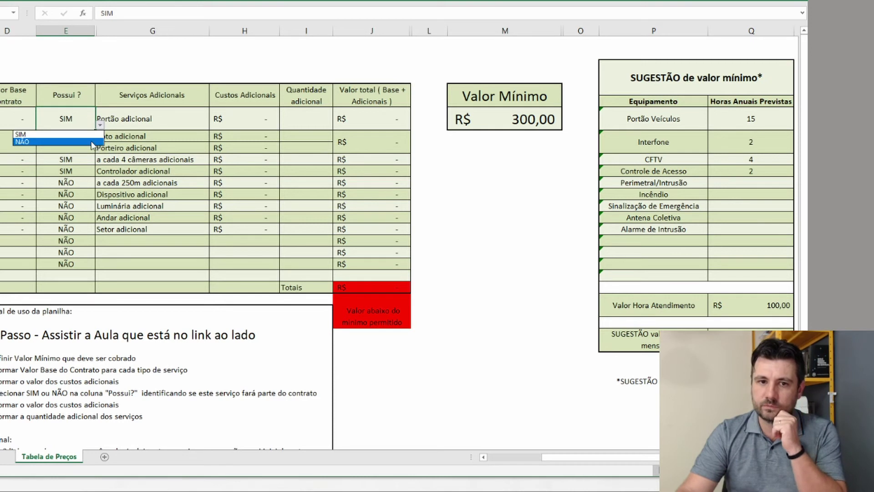
click(92, 142)
click(82, 141)
click(99, 136)
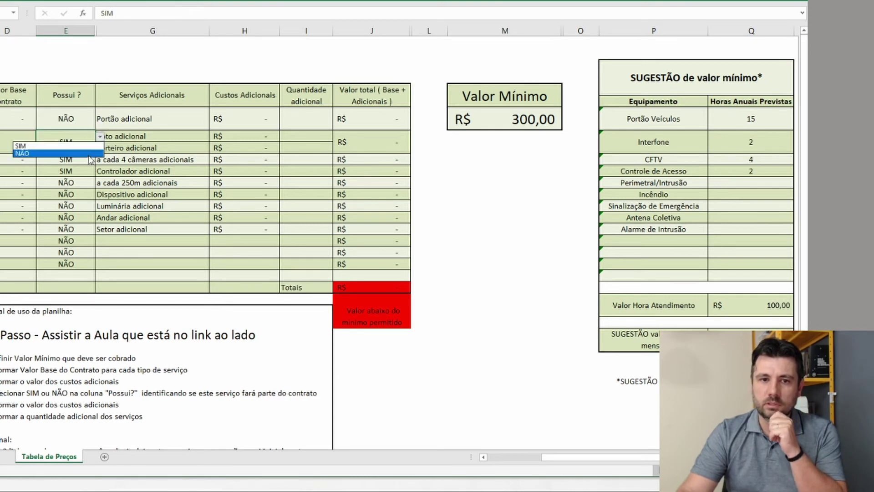
click(86, 154)
- Set Possui ? to NÃO for the CFTV and Controle de Acesso services
click(80, 160)
click(100, 159)
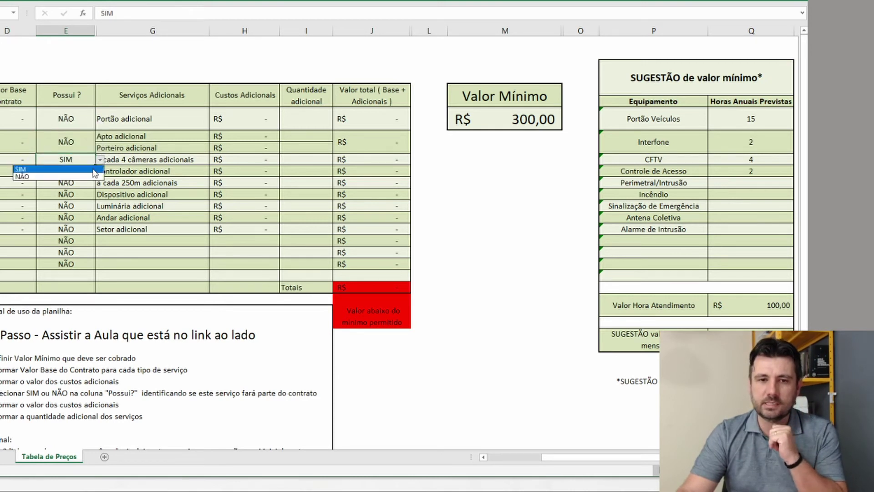
click(86, 177)
click(79, 172)
click(100, 172)
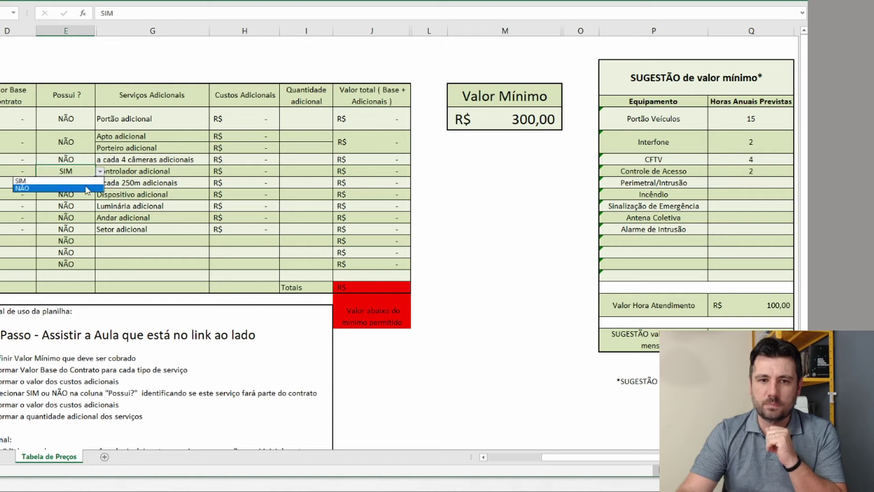
click(86, 188)
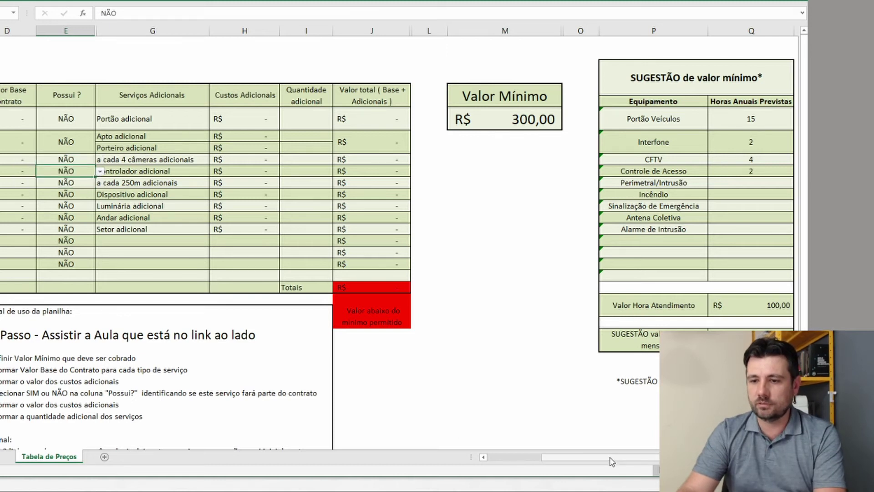
- Review the Quantidades limits listed for Portão Veículos and Interfone
drag(612, 461, 576, 465)
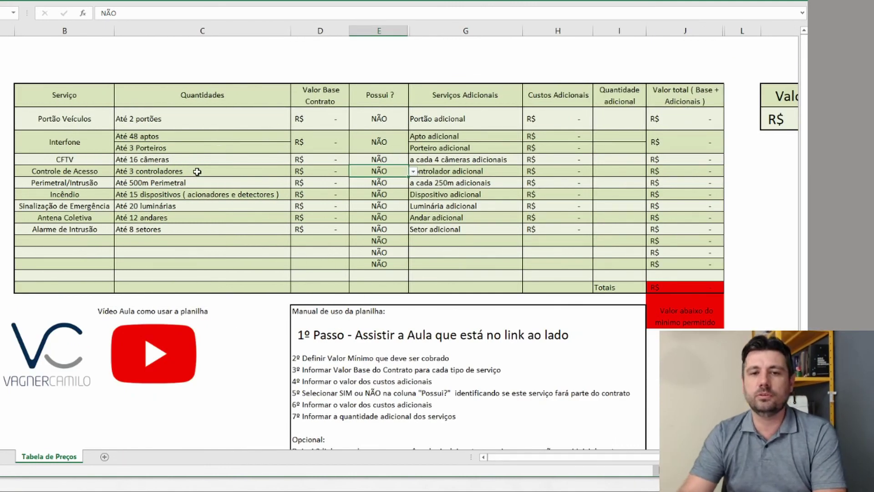
click(203, 122)
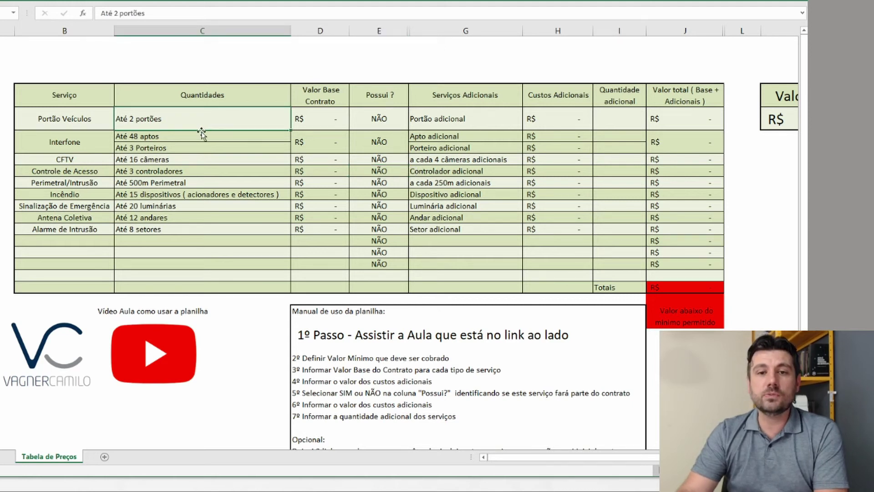
click(200, 136)
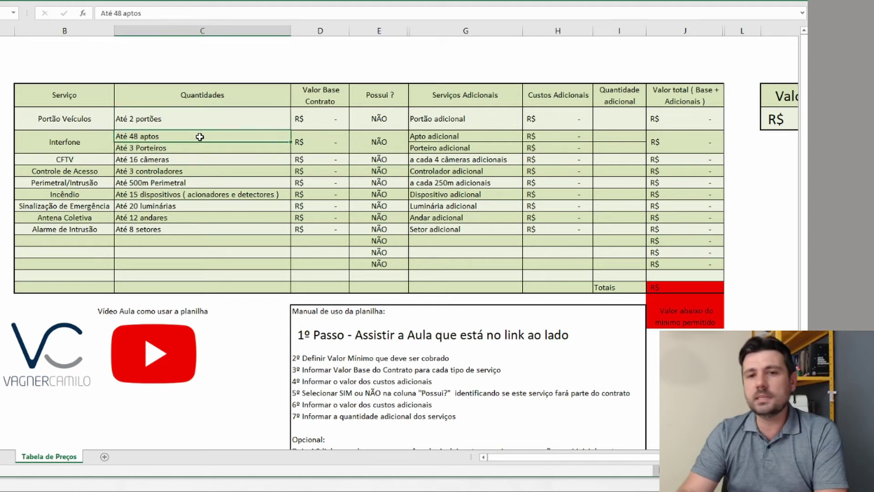
click(202, 113)
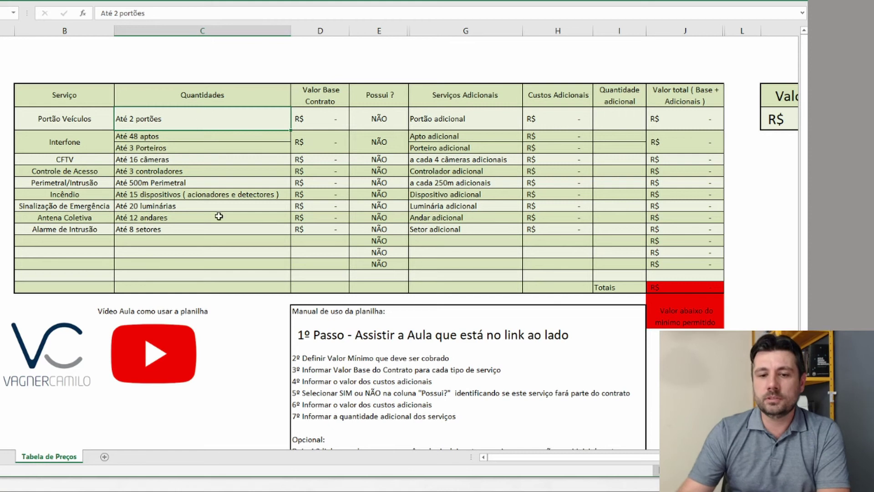
- Clear the Horas Anuais Previstas for Portão Veículos, Interfone, CFTV and Controle de Acesso in the SUGESTÃO de valor mínimo table
drag(533, 460, 625, 463)
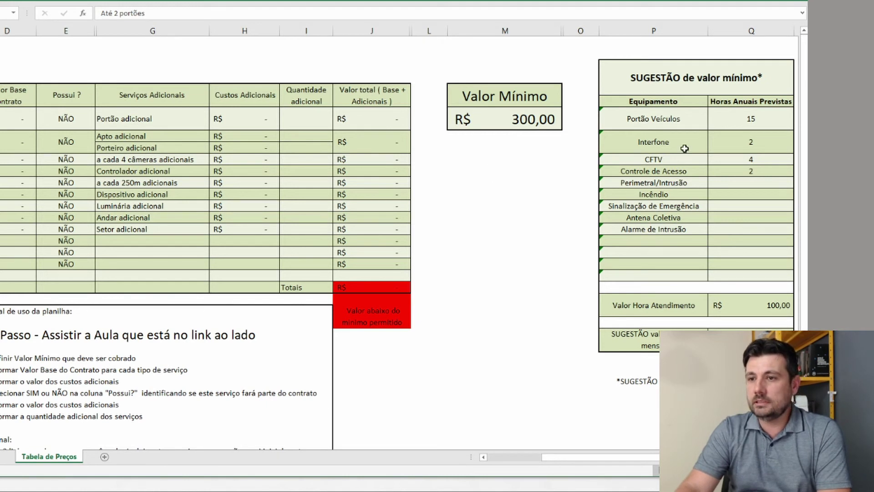
drag(742, 120, 746, 171)
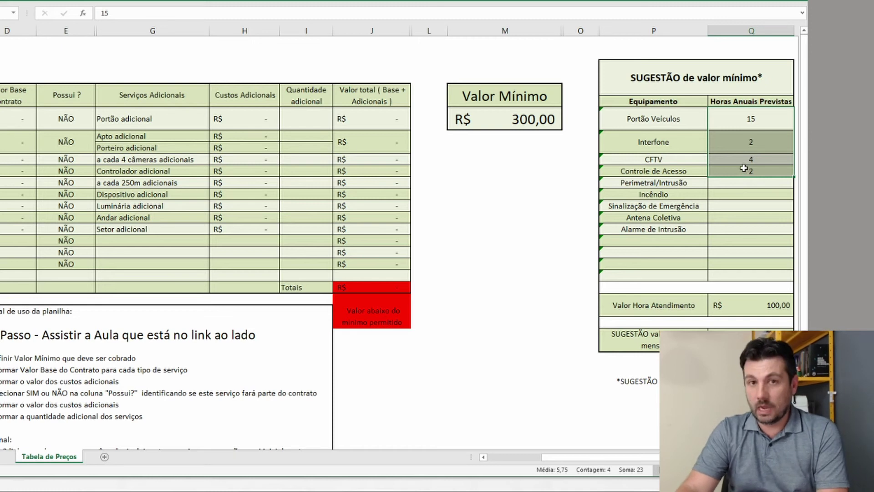
click(747, 119)
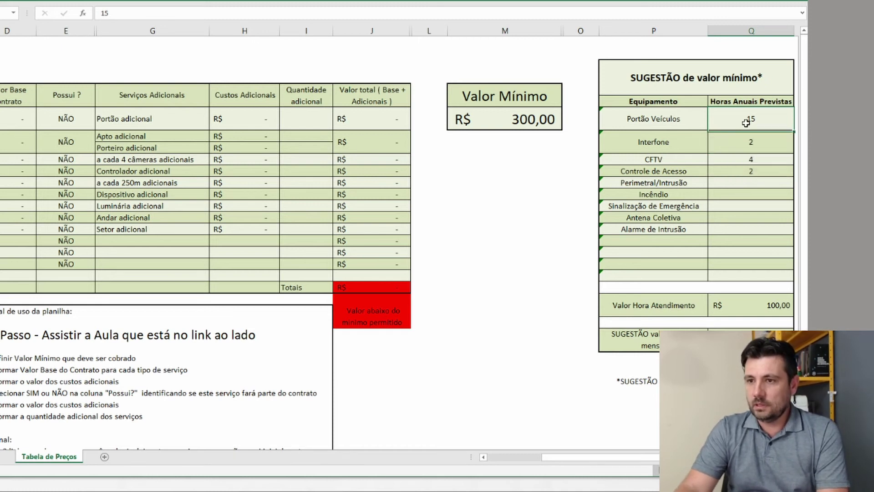
key(Delete)
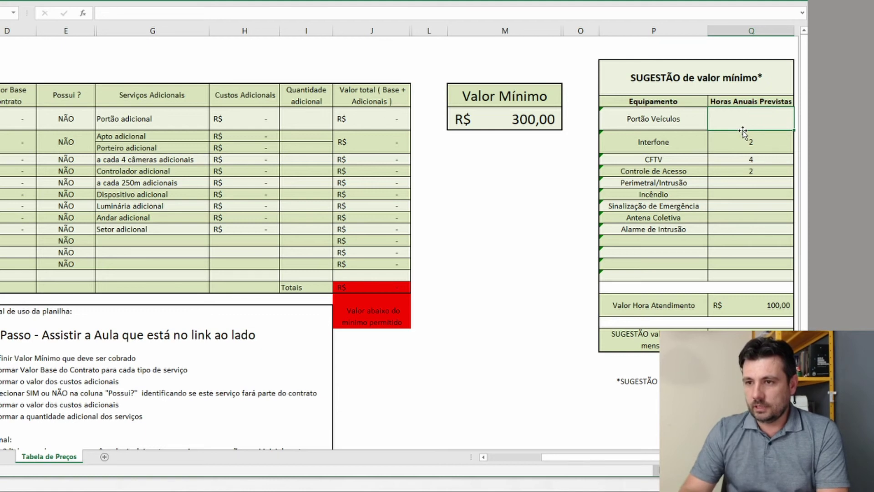
key(Down)
key(Delete)
key(Down)
key(Delete)
key(Down)
key(Delete)
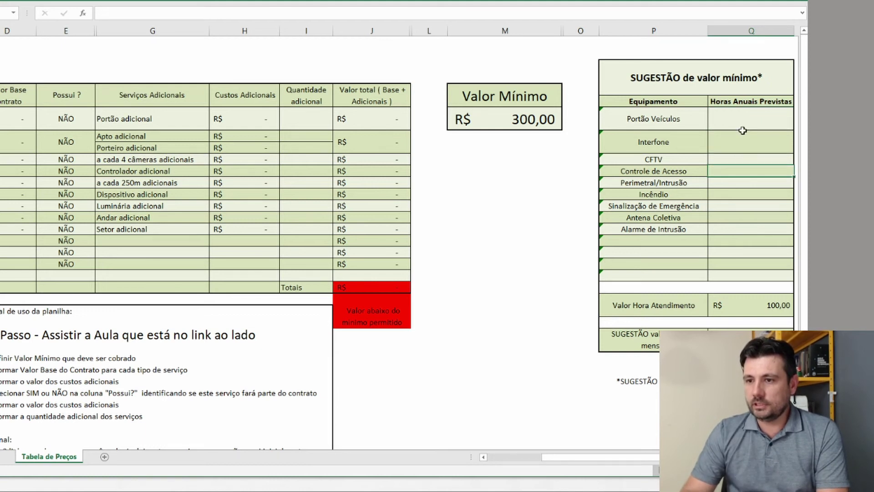
- Clear the amount in the Valor Mínimo cell
click(533, 121)
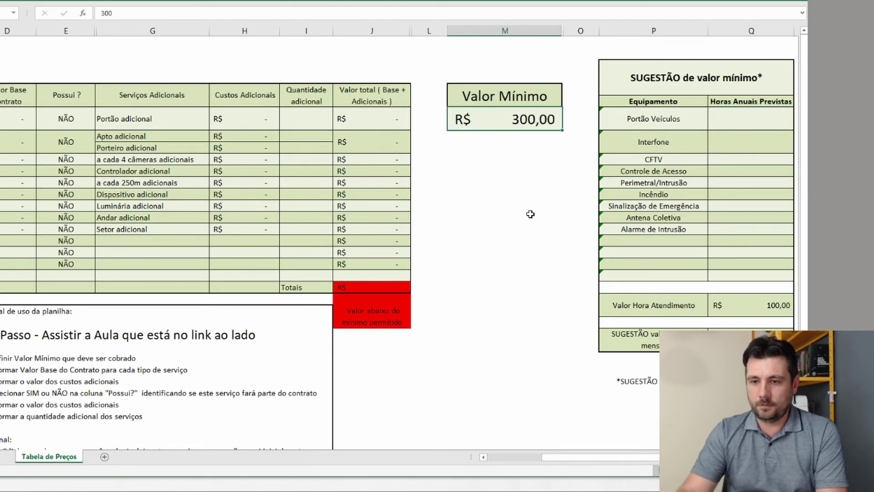
key(Delete)
key(Down)
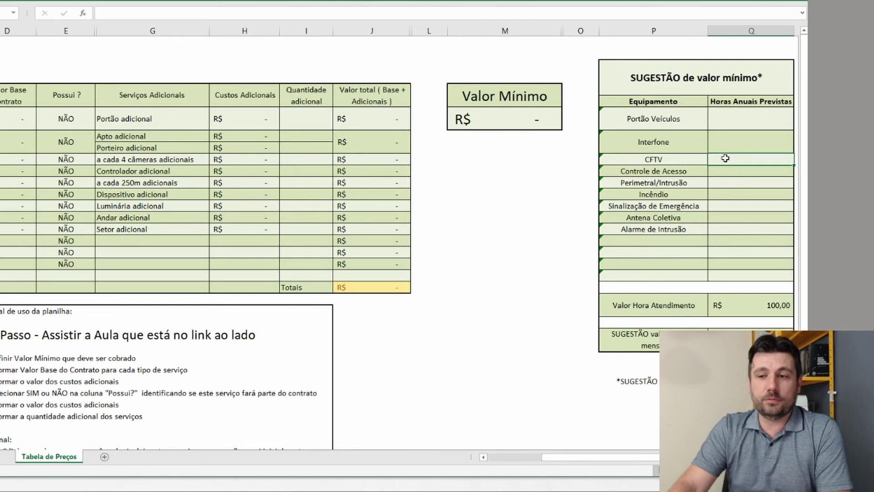
- Examine the whole SUGESTÃO de valor mínimo table, including the monthly suggestion's formula, the hourly rate and the note below it
drag(666, 457, 664, 457)
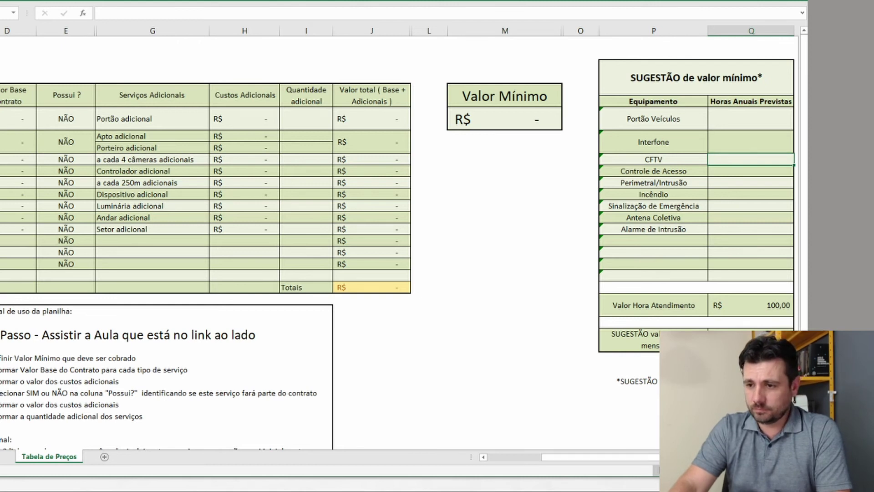
click(751, 357)
key(Up)
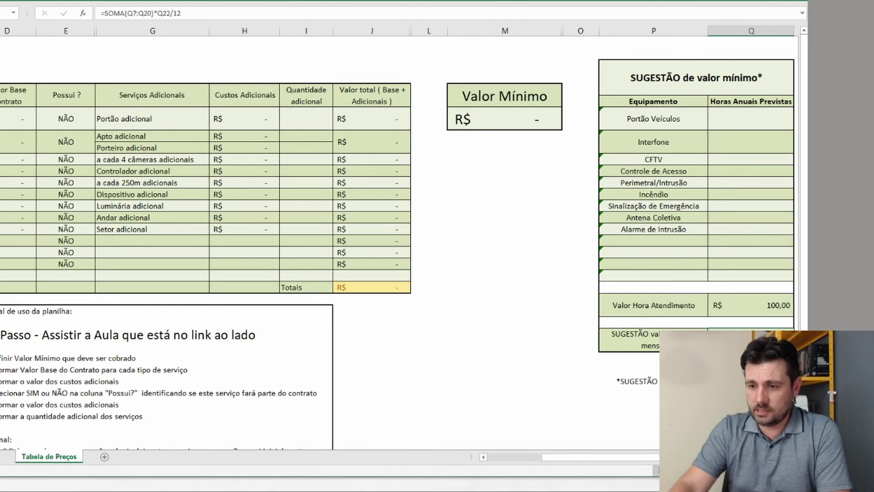
key(Right)
key(Right)
key(Right)
key(Right)
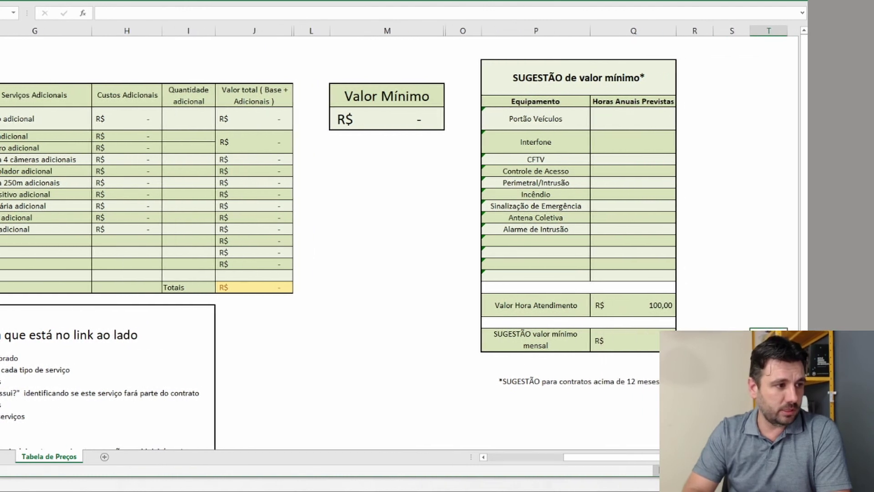
key(Right)
key(Right)
key(Right)
key(Right)
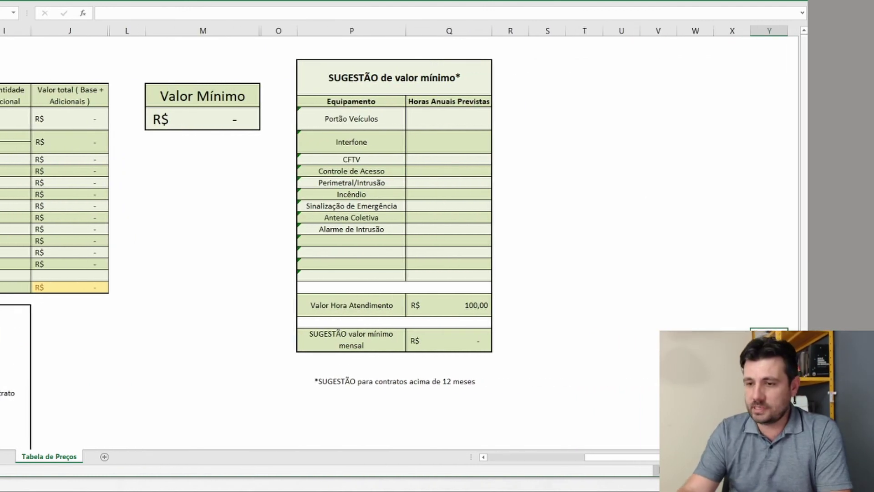
scroll(401, 205, up, 2)
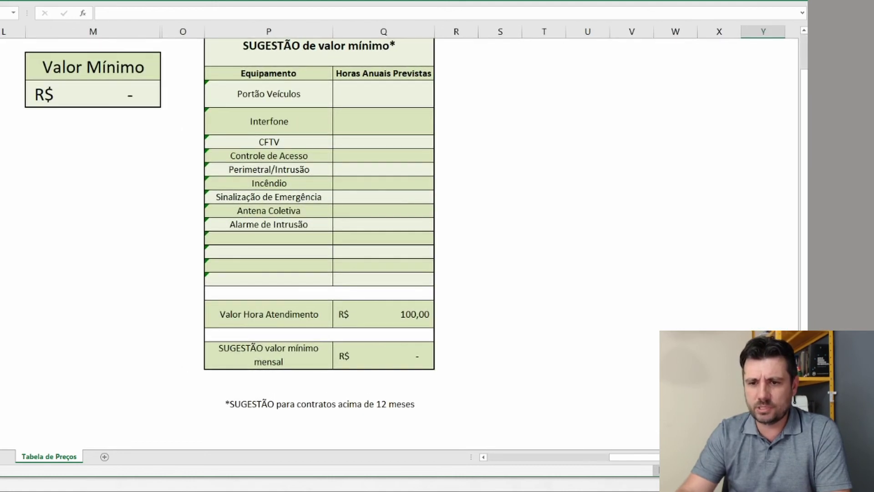
scroll(401, 205, up, 3)
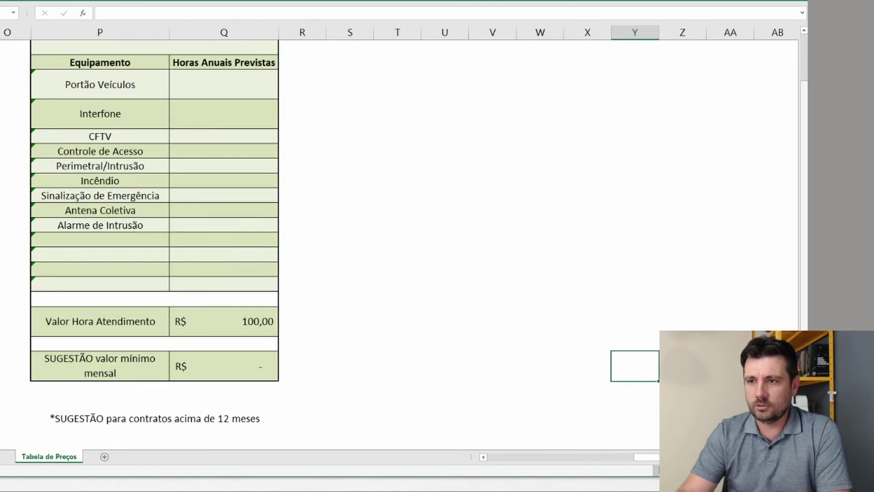
scroll(401, 228, up, 1)
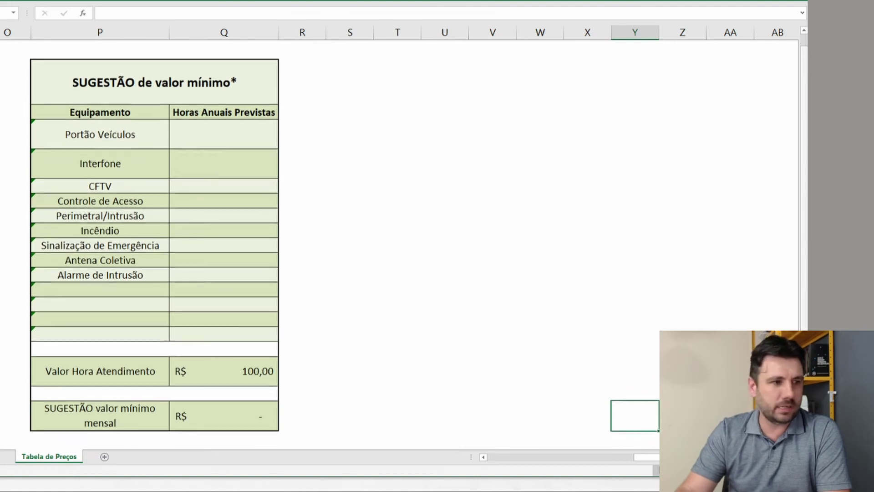
scroll(400, 228, left, 3)
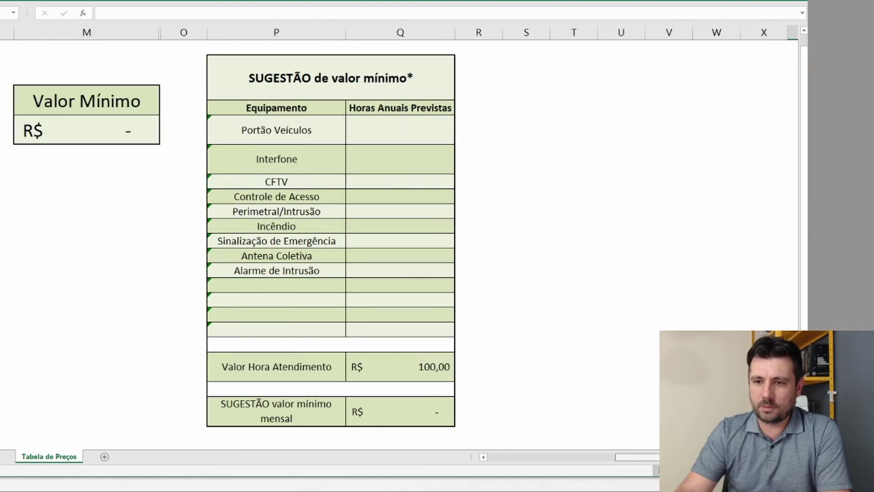
scroll(633, 335, left, 2)
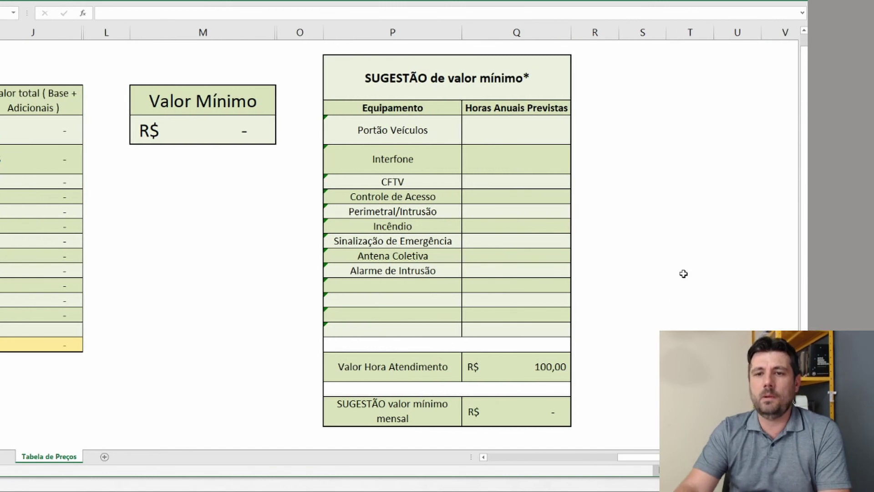
- Set the CFTV Horas Anuais Previstas to 2, and check the Valor Hora Atendimento and the monthly minimum suggestion's formula
click(559, 183)
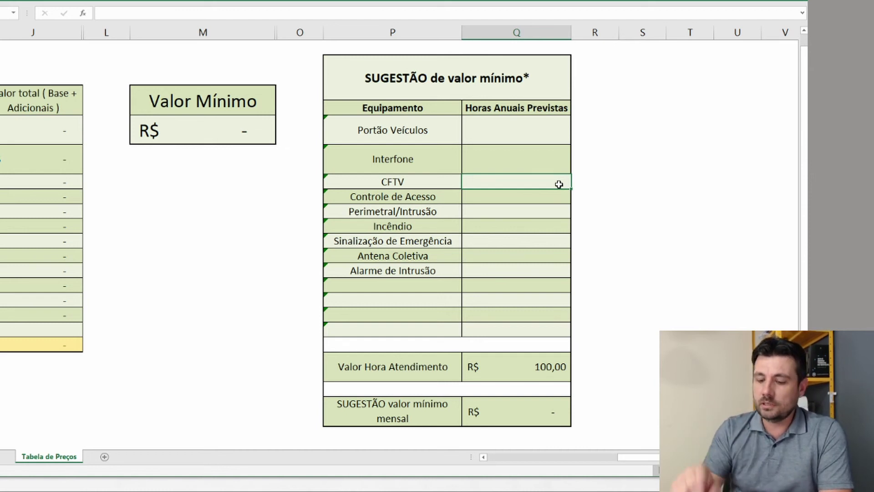
text(2)
key(Return)
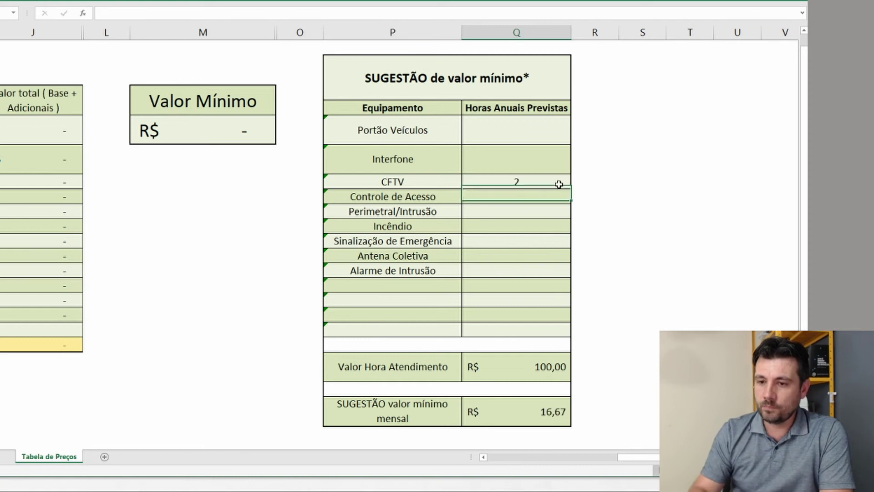
click(520, 368)
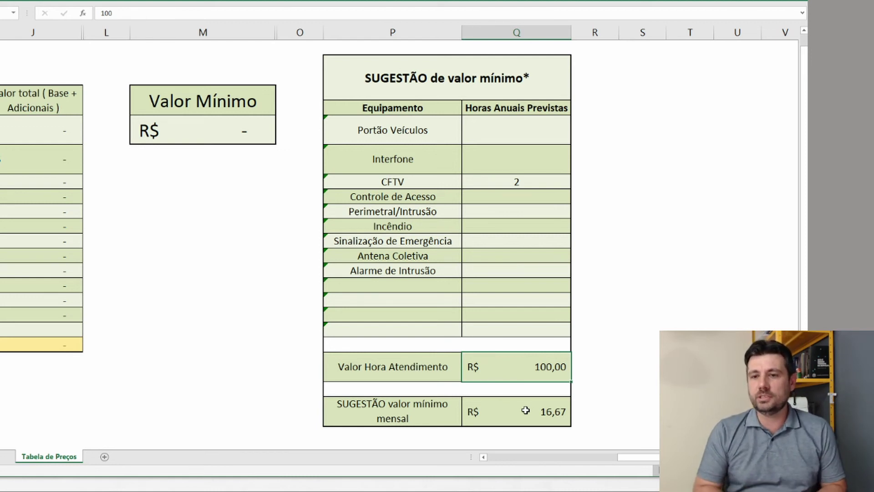
click(525, 411)
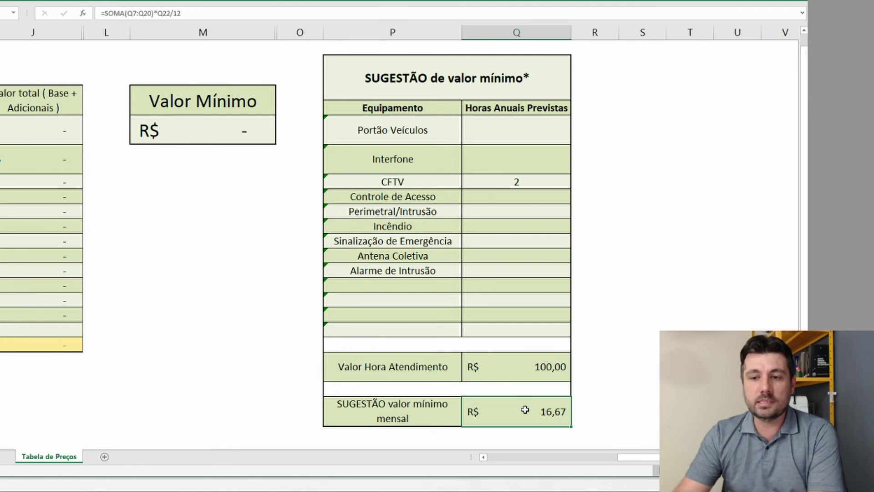
- Set the Valor Mínimo to R$ 17,00
click(237, 139)
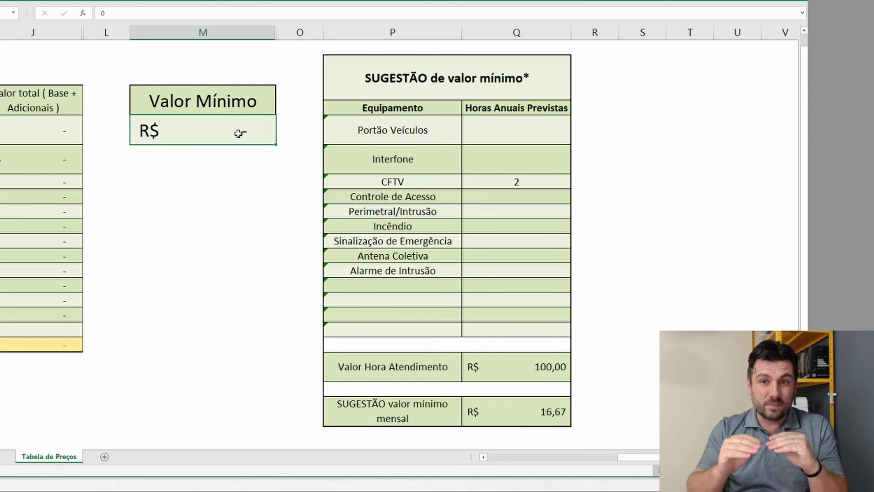
text(13)
key(Return)
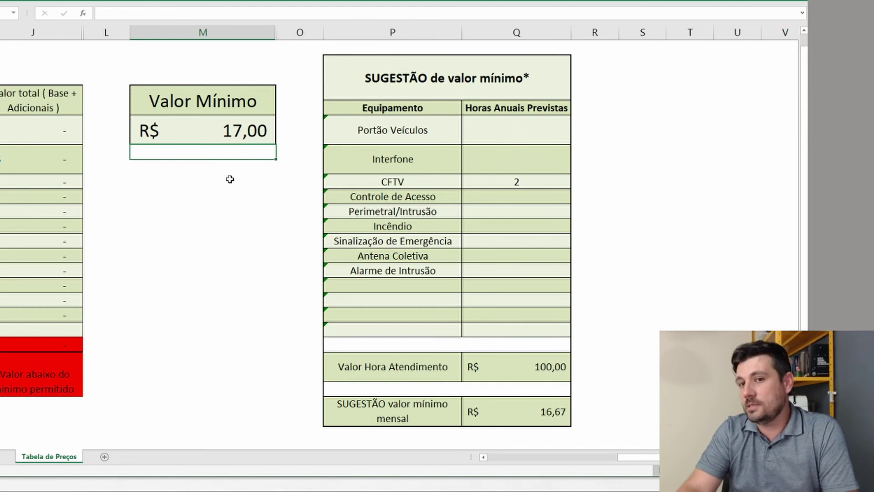
click(237, 128)
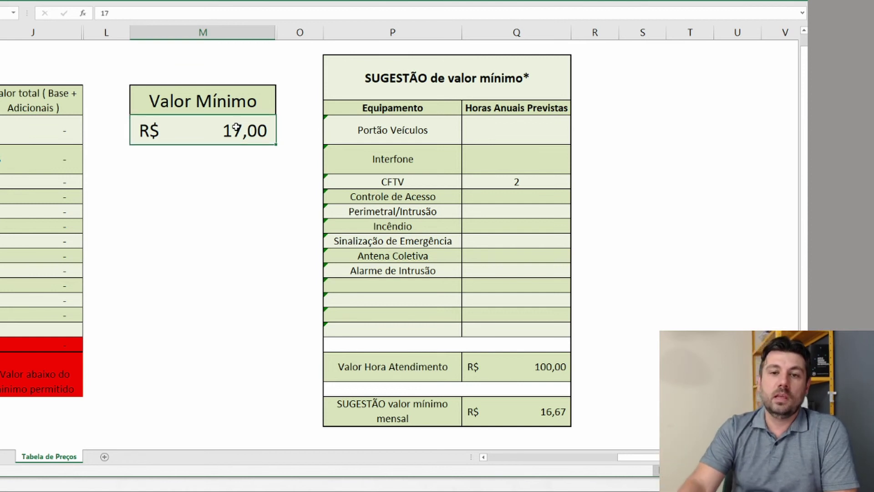
- Set the Horas Anuais Previstas for CFTV to 12
click(487, 182)
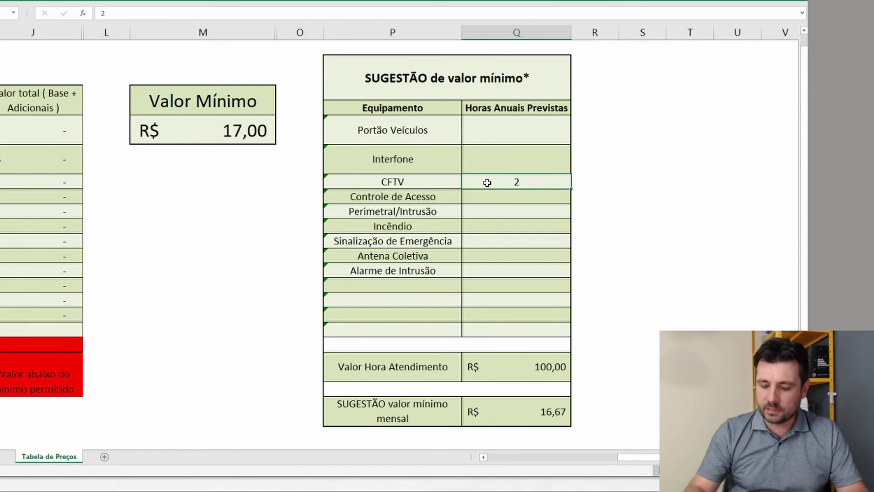
text(12)
key(Return)
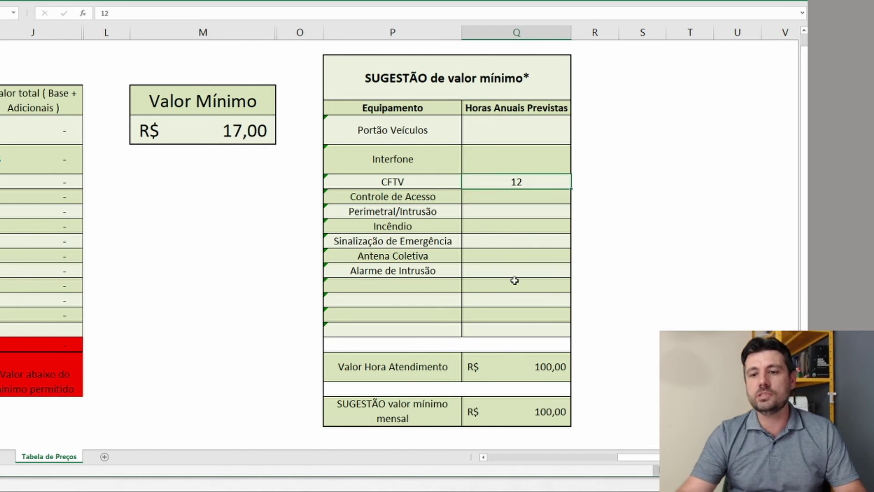
- Check the monthly suggestion against the hourly rate and set the Valor Mínimo to R$ 100,00
click(536, 412)
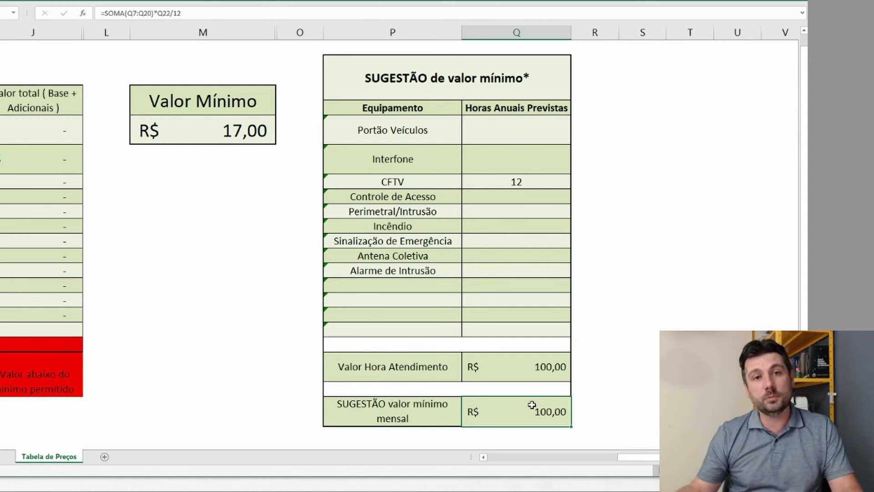
click(528, 363)
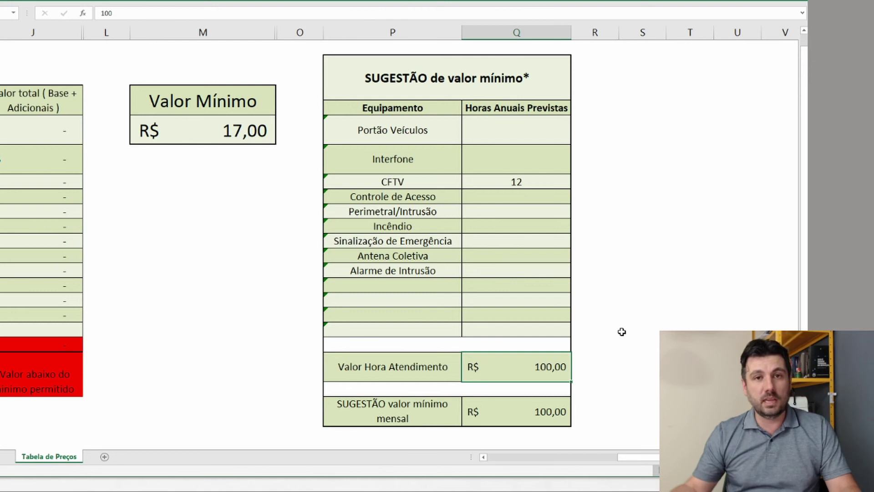
click(521, 408)
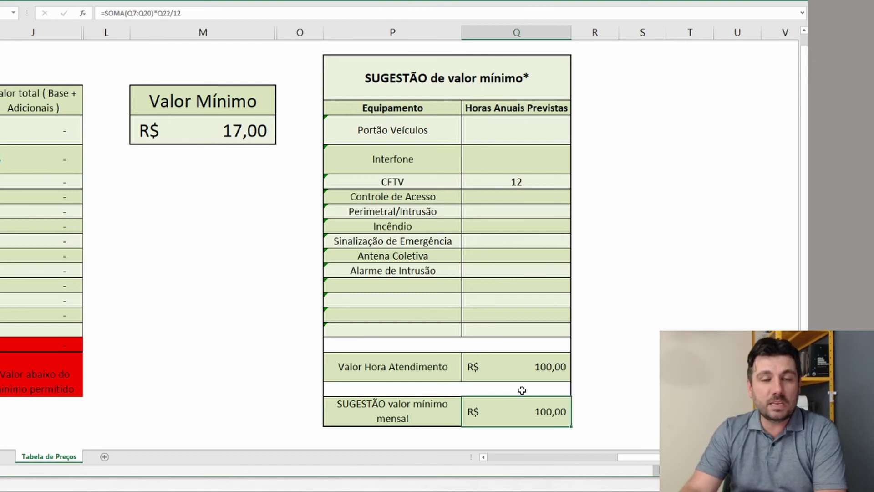
click(245, 131)
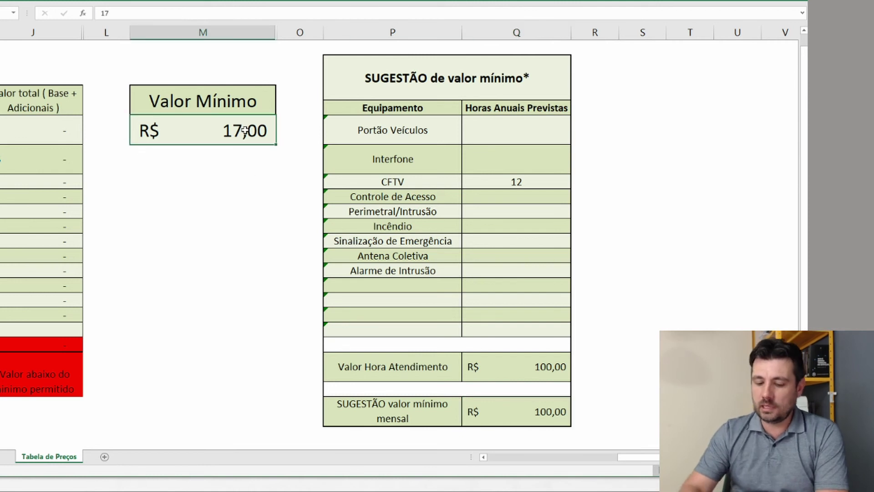
text(100)
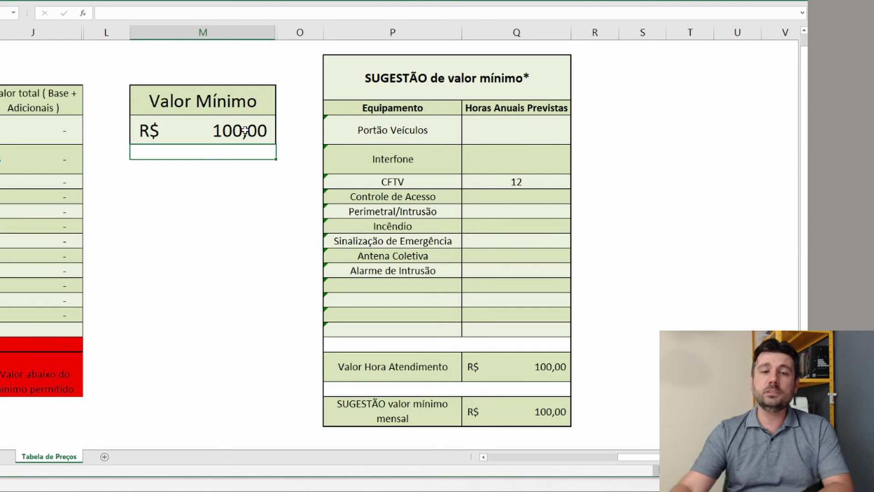
- Set the Valor Hora Atendimento to R$ 200,00 and check the monthly minimum suggestion
scroll(416, 286, down, 1)
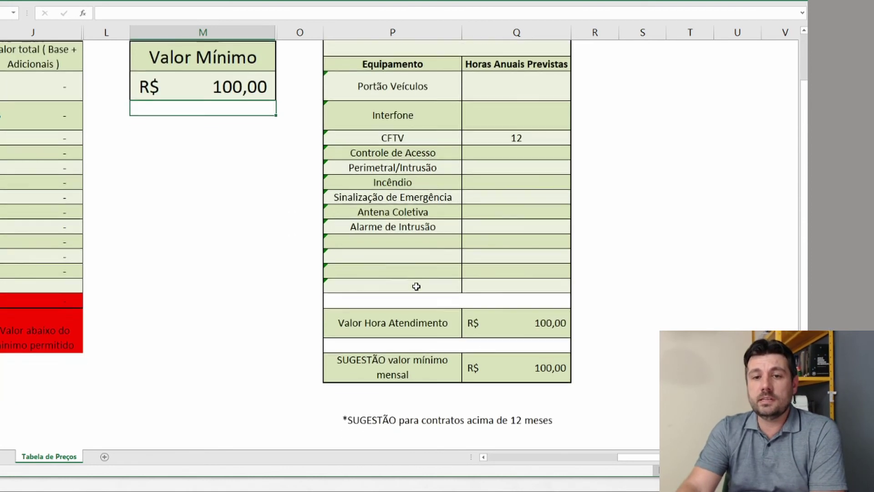
click(540, 326)
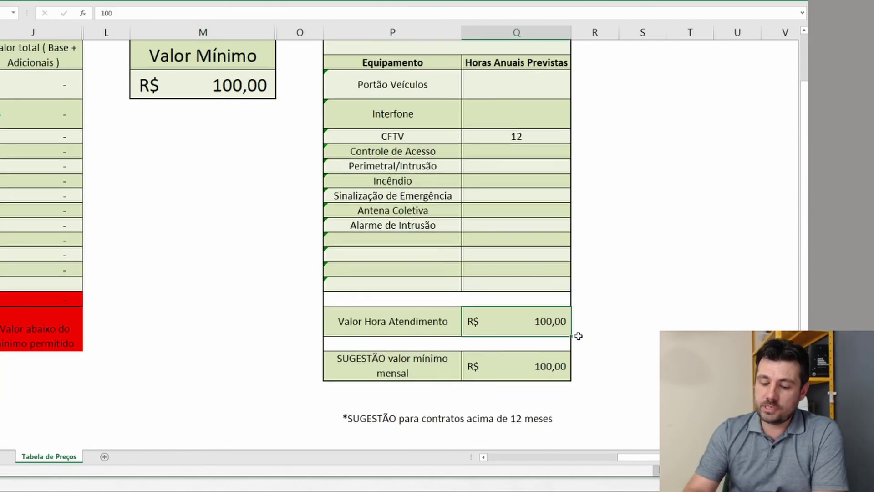
text(200)
key(Return)
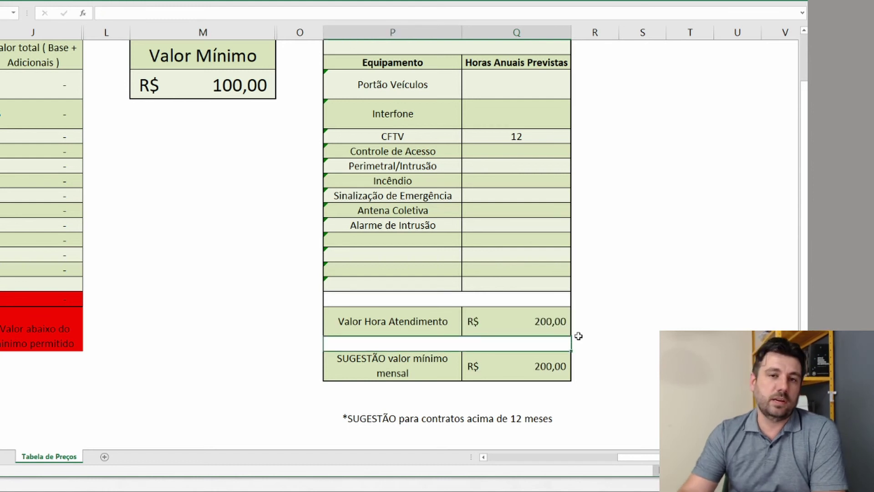
click(531, 324)
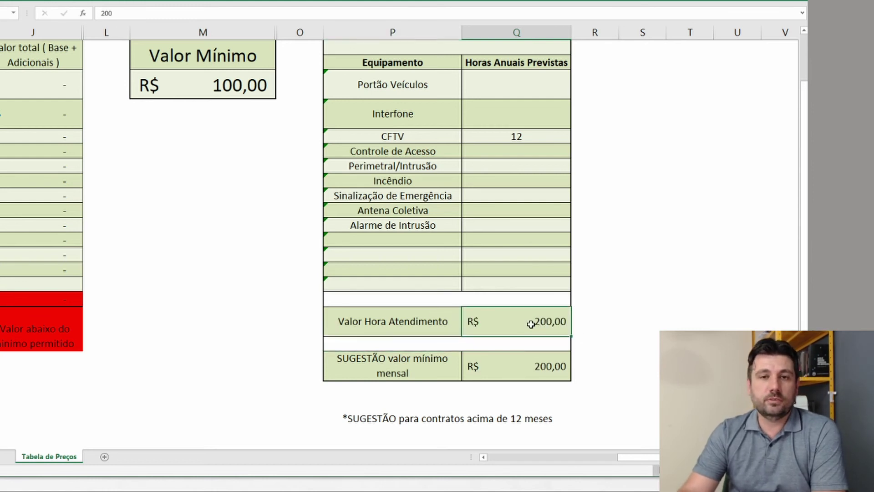
click(520, 367)
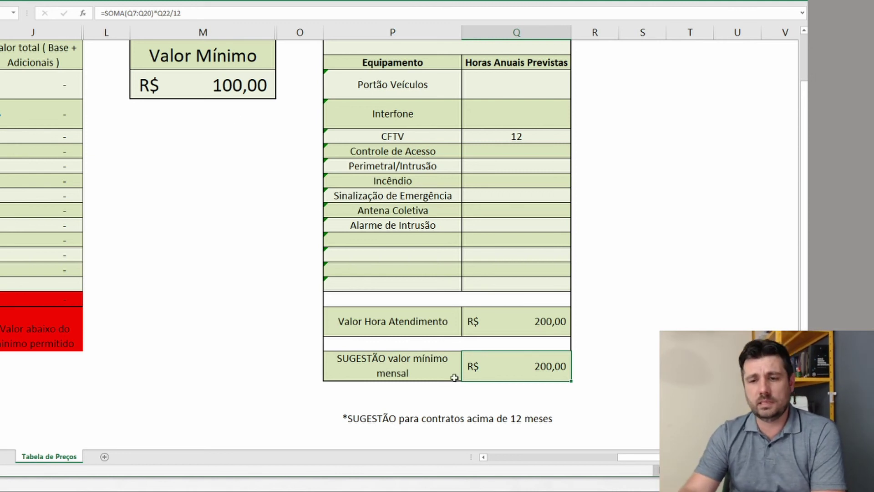
- Set the Valor Mínimo to R$ 300,00 and check the CFTV annual hours
click(243, 90)
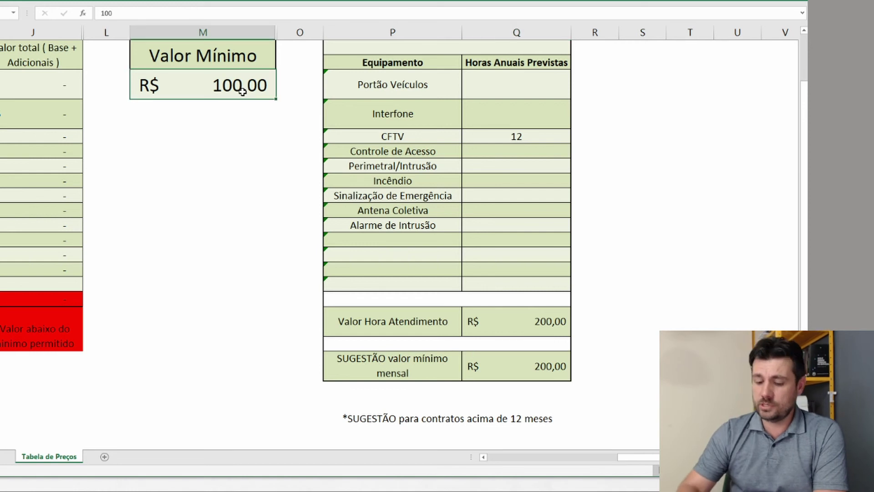
text(300)
key(Return)
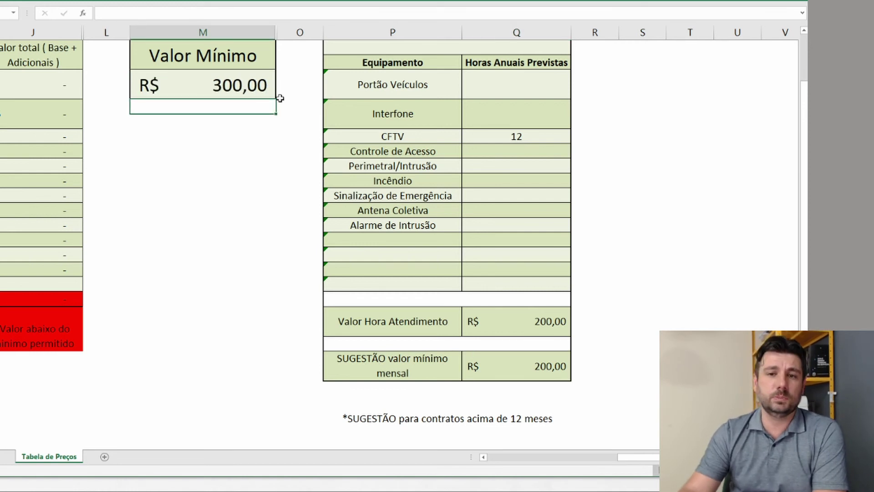
click(502, 136)
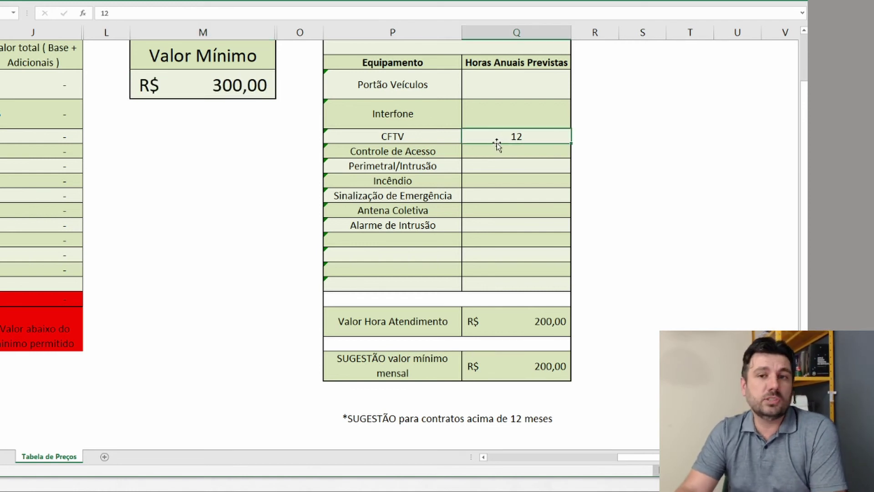
- Raise the Valor Mínimo first to R$ 500,00 and finally to R$ 1.000,00
click(218, 80)
text(500)
key(Return)
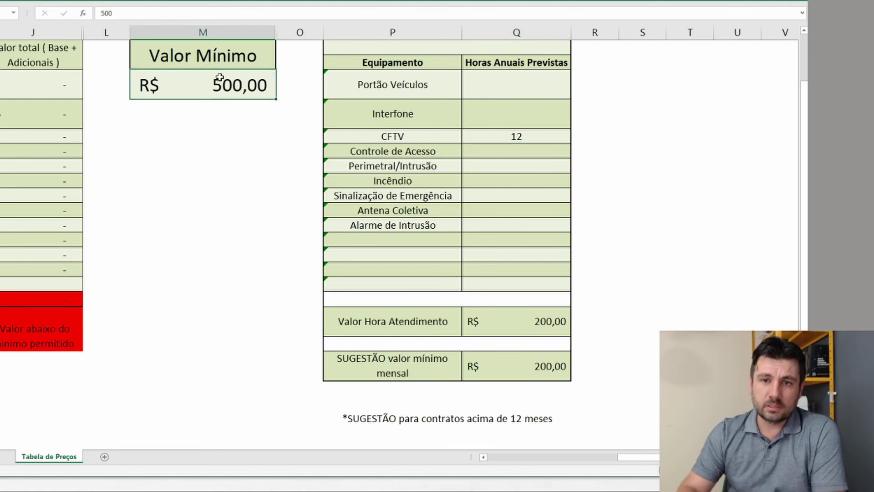
click(219, 75)
text(1000)
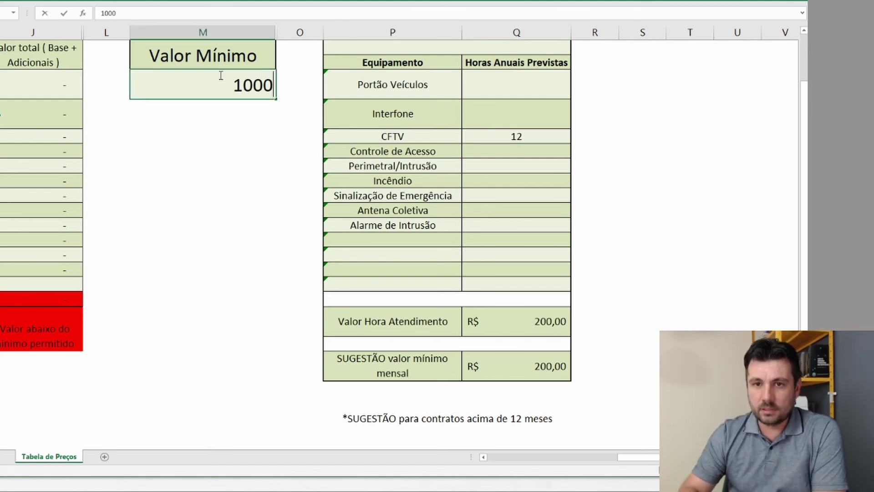
key(Return)
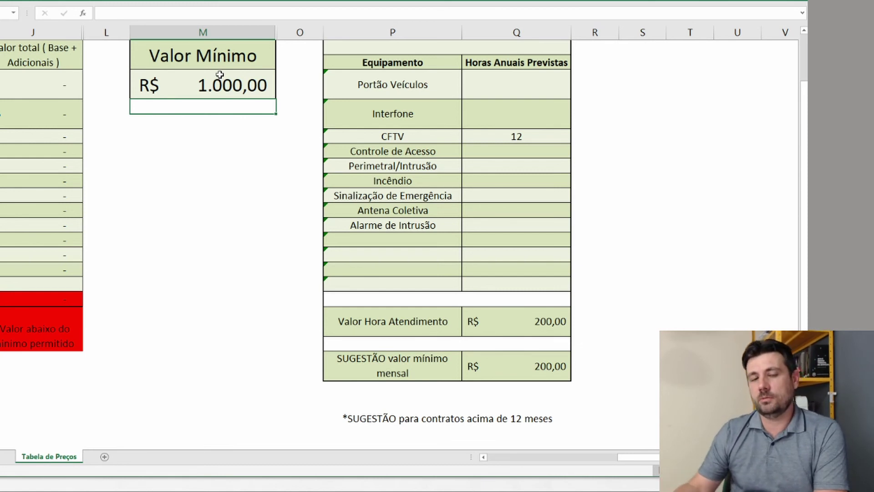
- Try the Valor Hora Atendimento at R$ 90,00 and at R$ 80,00
click(507, 323)
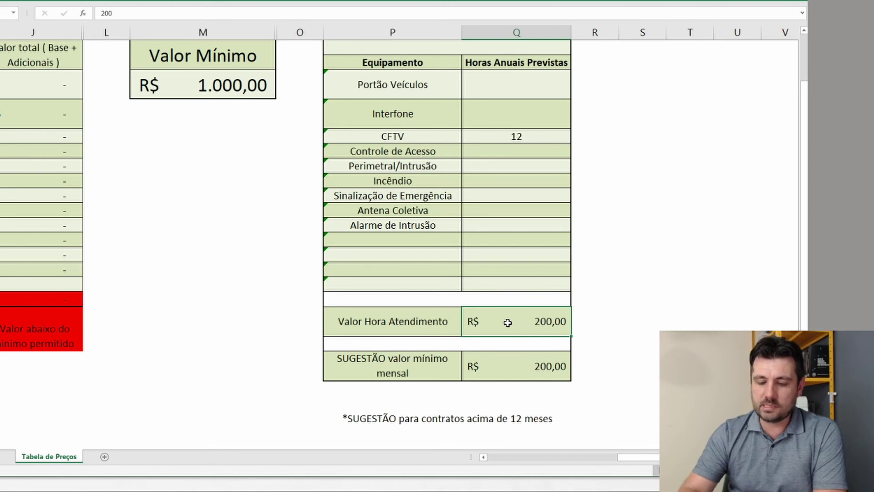
double_click(508, 323)
text(90)
key(Return)
click(509, 322)
text(8)
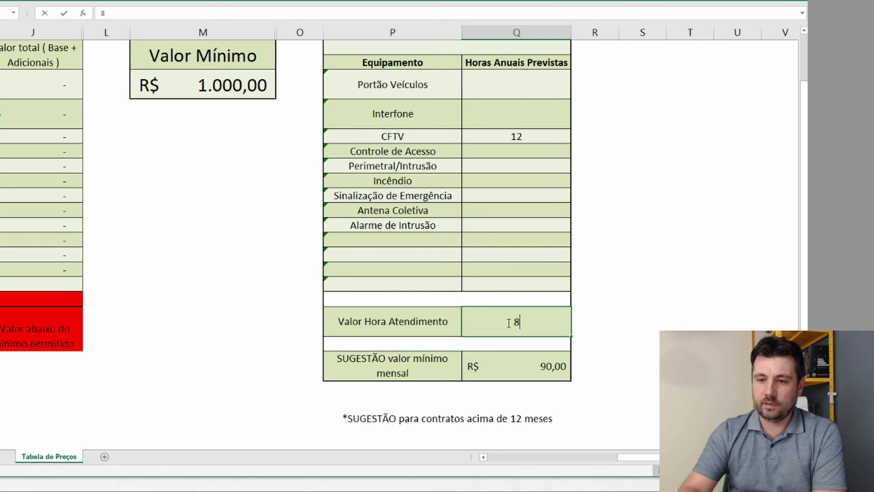
text(0)
key(Return)
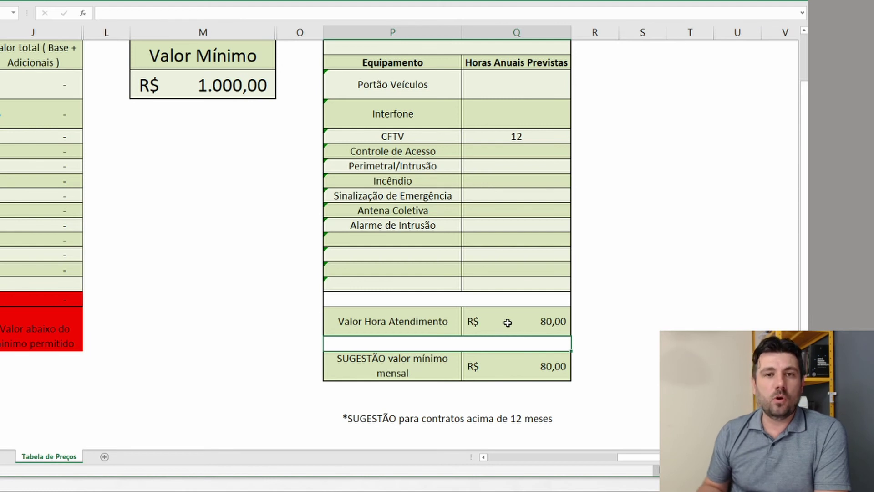
- Lower the Valor Hora Atendimento to R$ 50,00
click(508, 323)
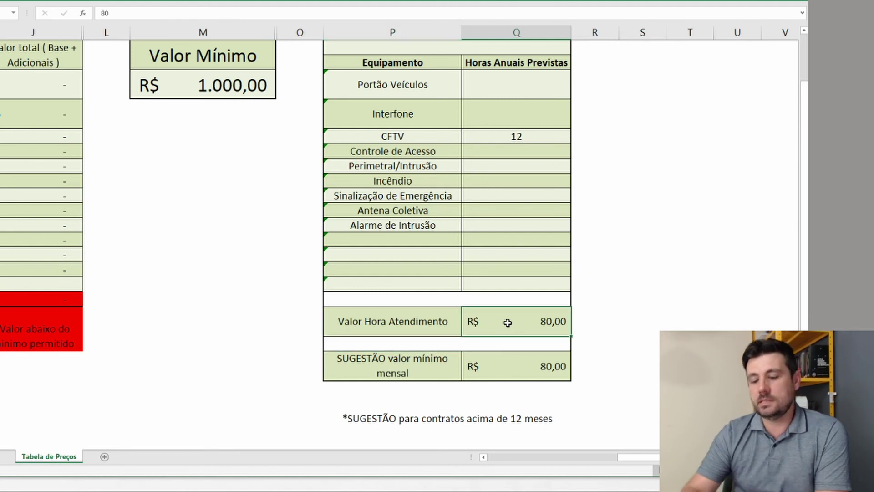
text(50)
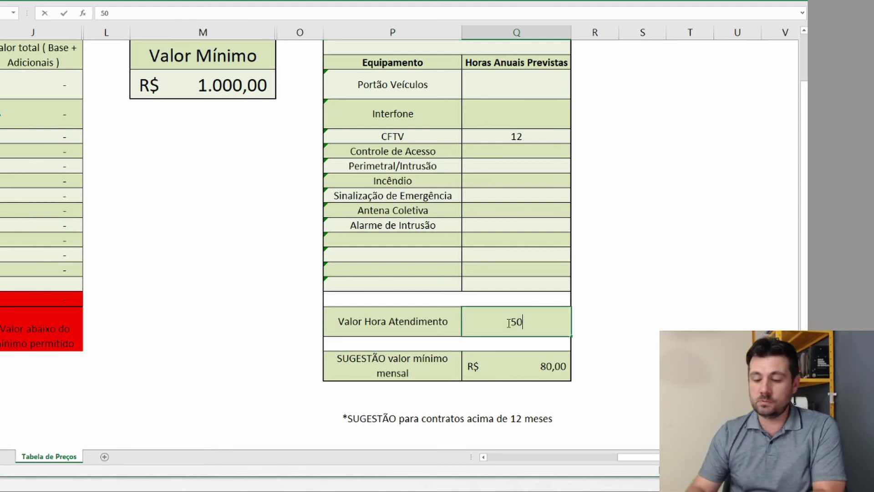
key(Return)
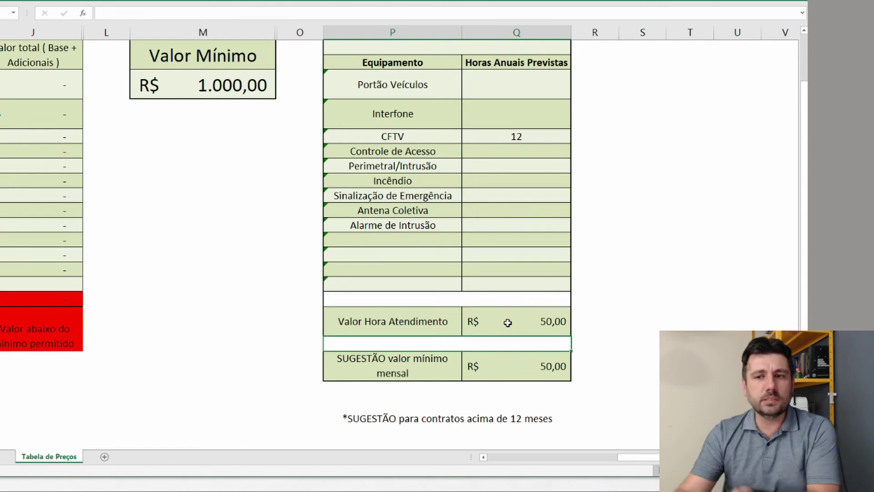
- Set the Valor Hora Atendimento to R$ 100,00
click(508, 323)
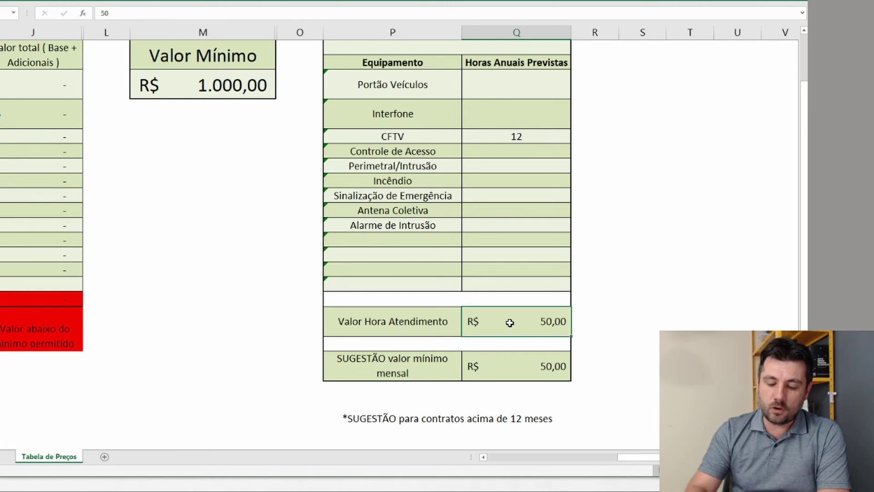
text(100)
key(Return)
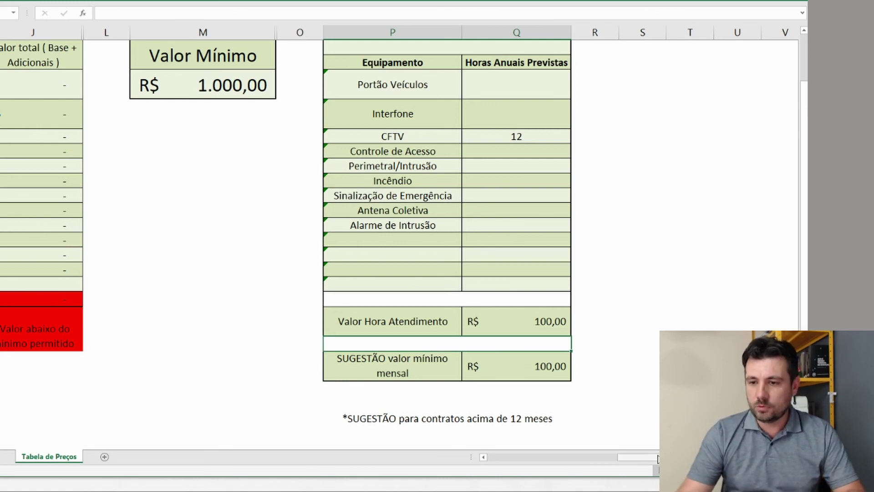
drag(638, 457, 610, 461)
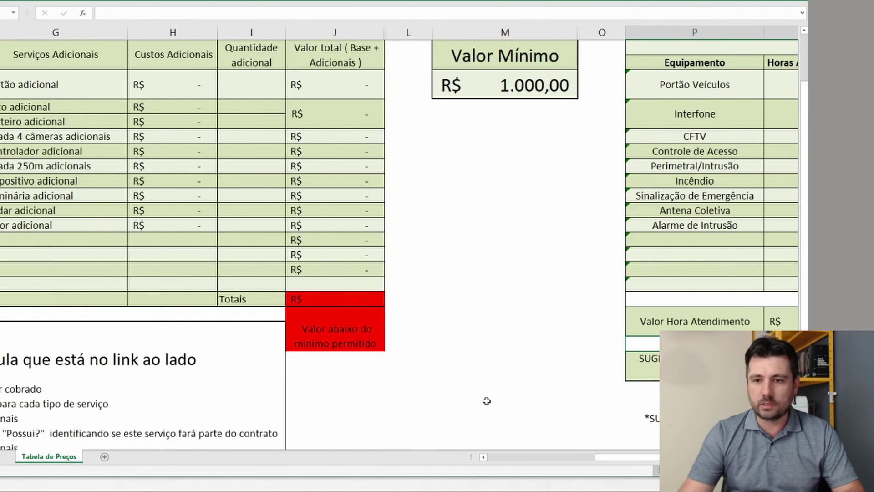
click(426, 394)
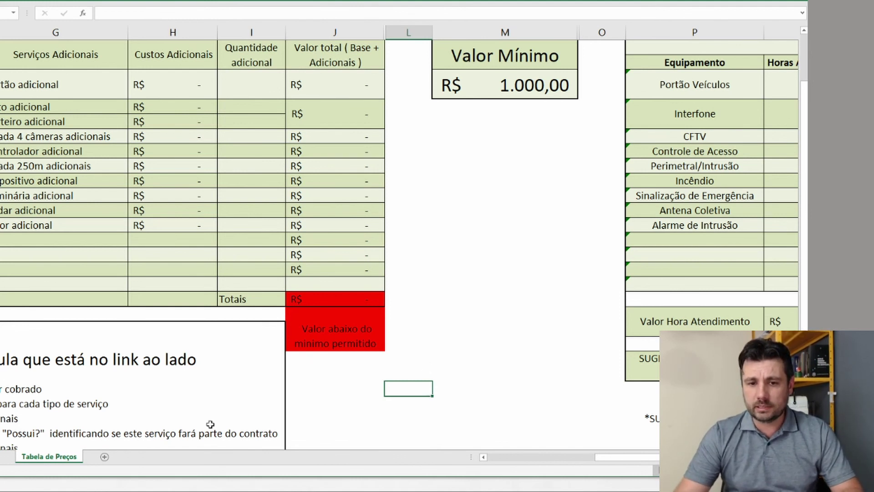
- Add a new worksheet after Tabela de Preços and enter "Telegram" in a cell of column H
click(105, 457)
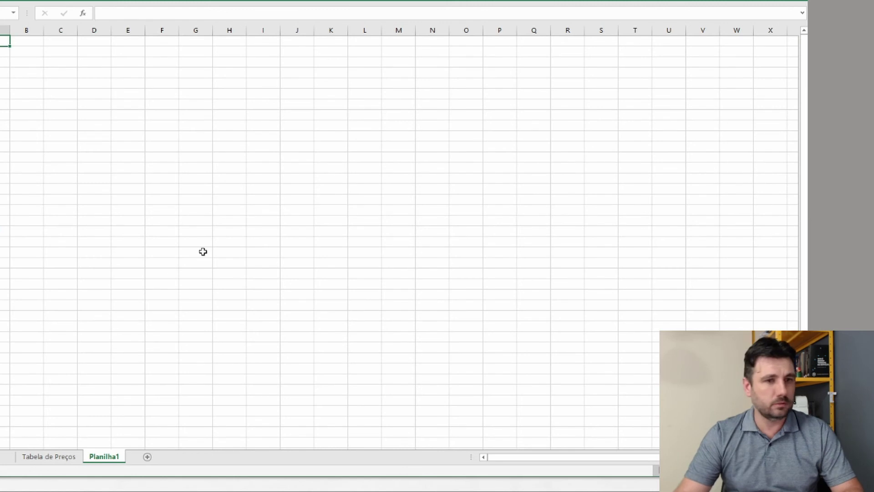
click(33, 1)
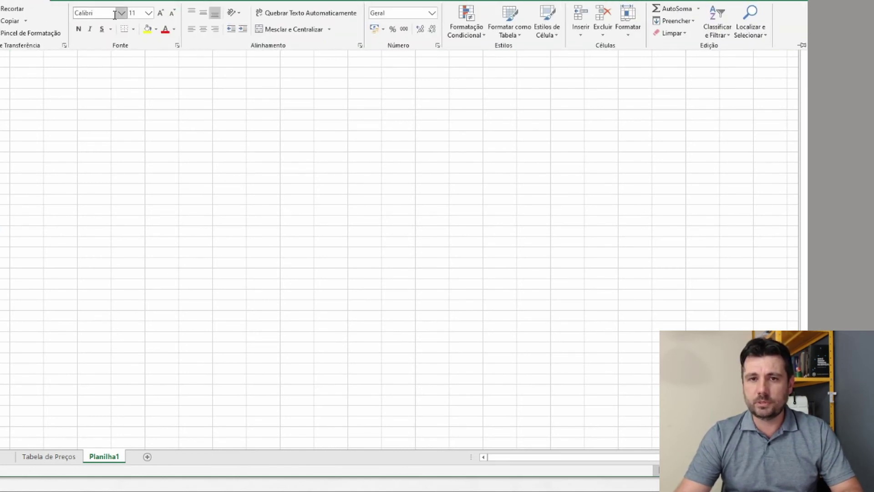
click(222, 199)
click(225, 199)
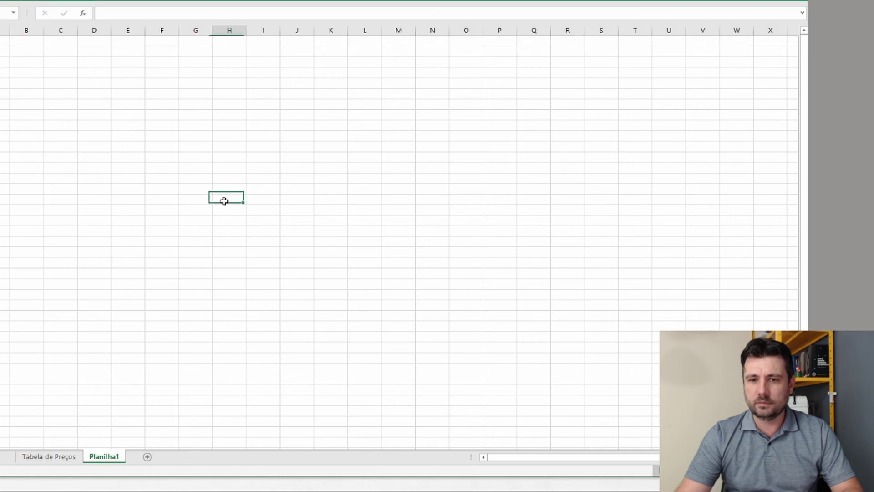
text(Te)
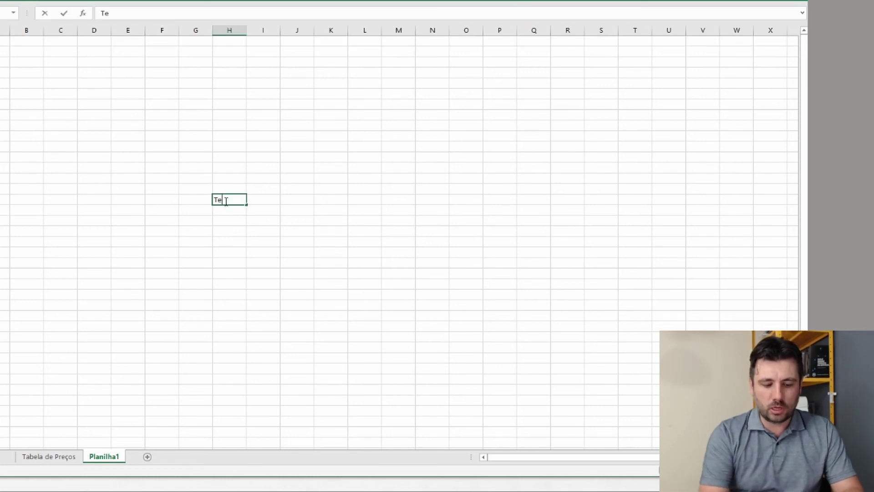
text(leg)
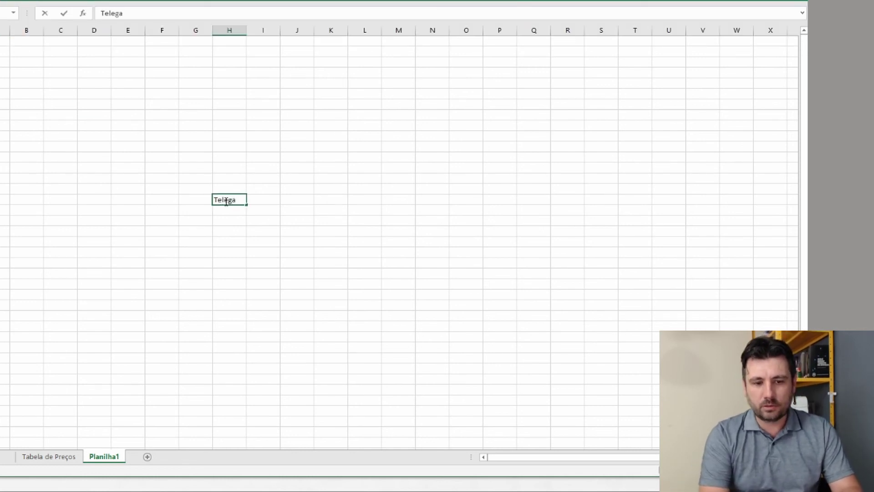
text(ram)
click(250, 228)
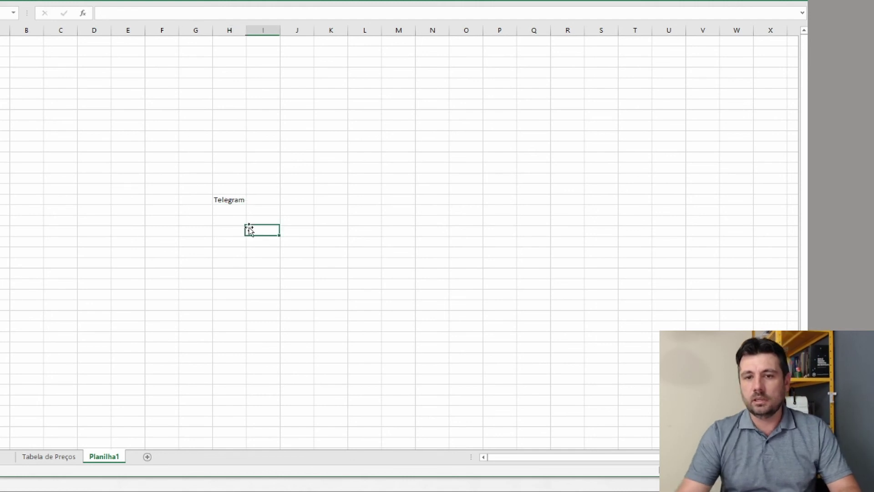
- Set the font size of the Telegram cell to 48
click(234, 200)
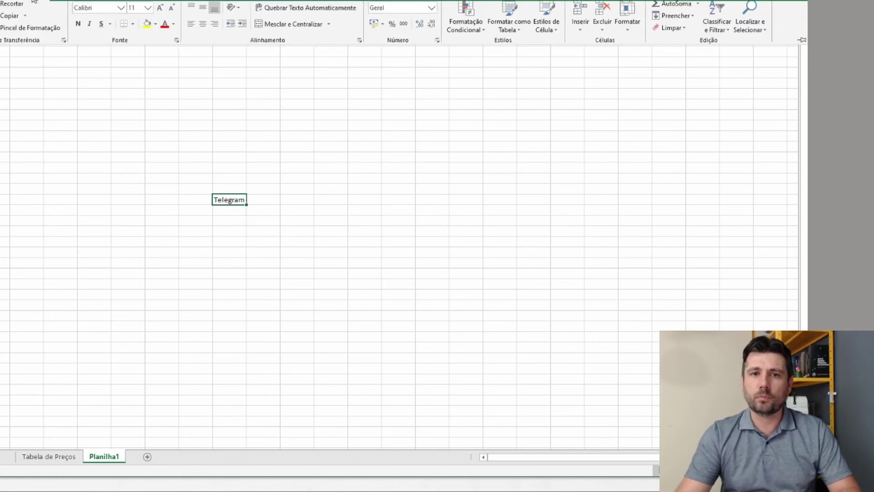
click(25, 1)
click(148, 12)
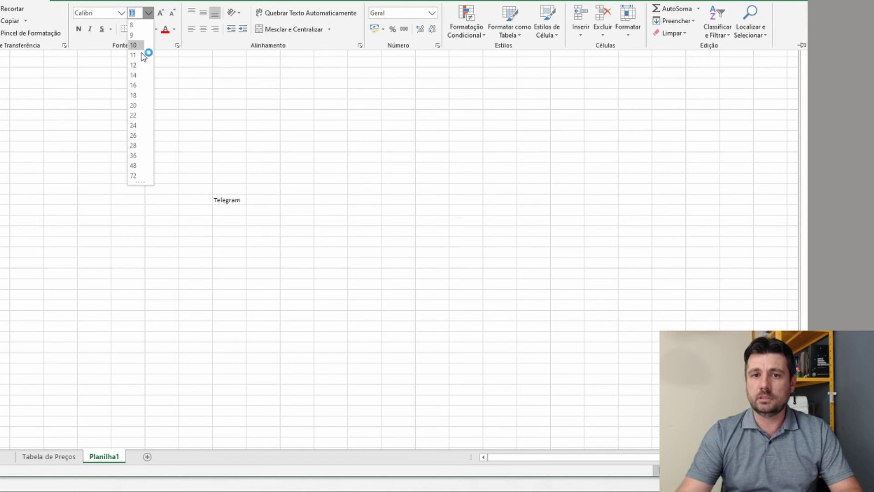
click(137, 166)
click(287, 210)
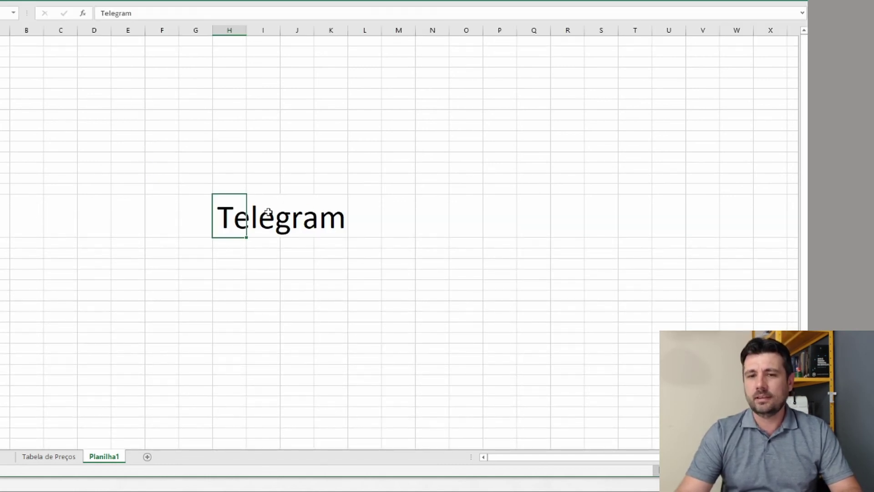
click(259, 214)
- Copy the Telegram cell to the cell two rows below it in column H
click(232, 218)
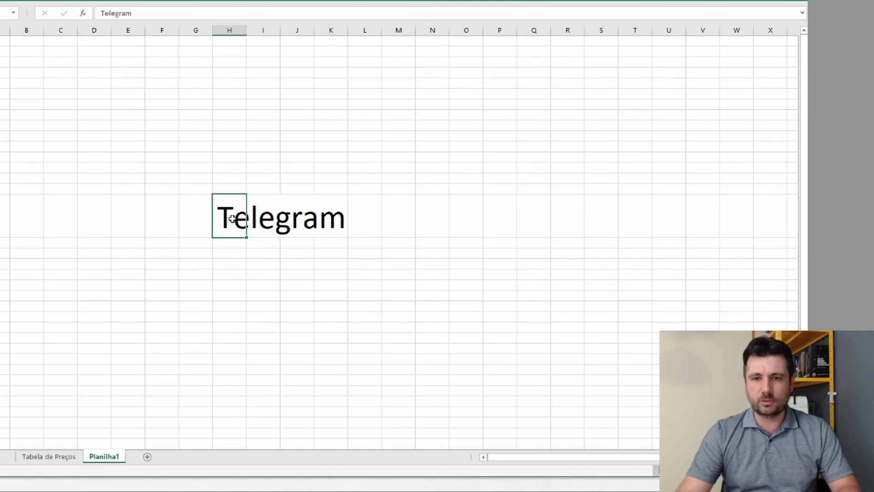
key(ctrl+c)
click(231, 254)
key(ctrl+v)
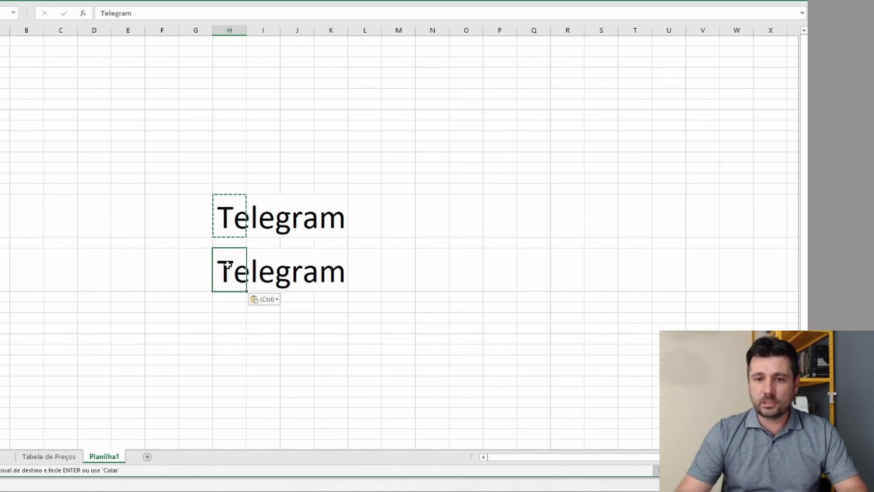
text(@)
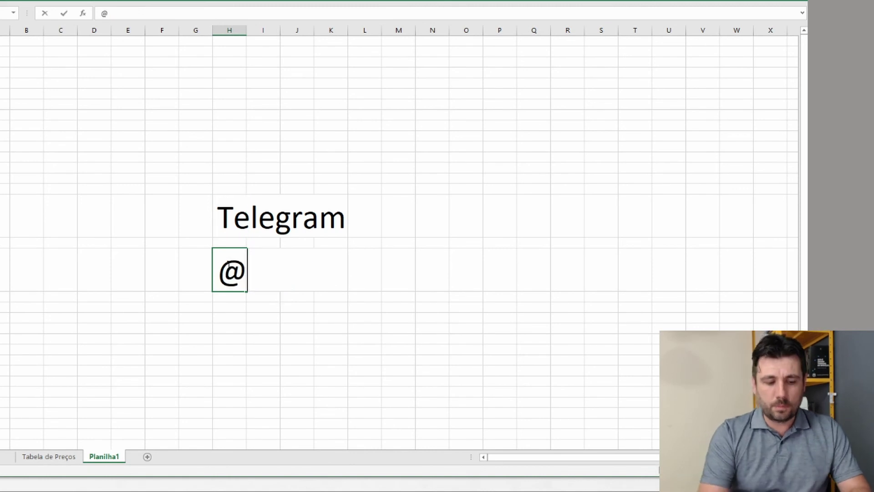
text(viverde)
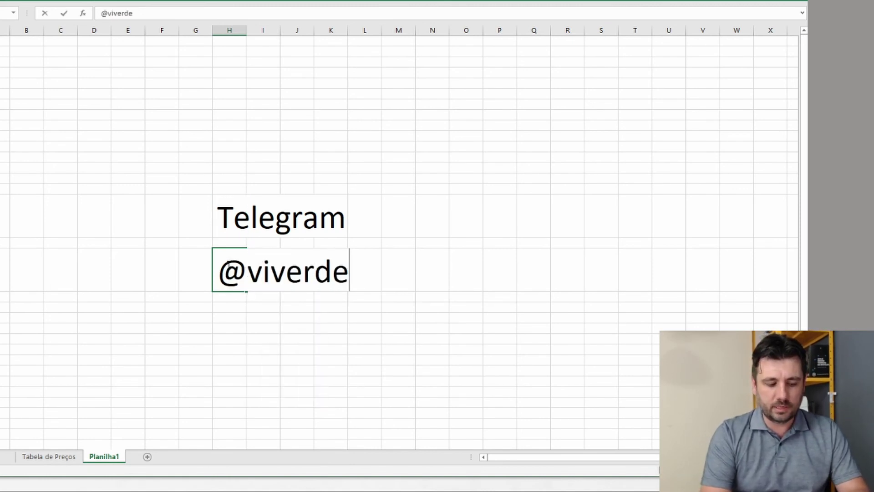
text(seguranc)
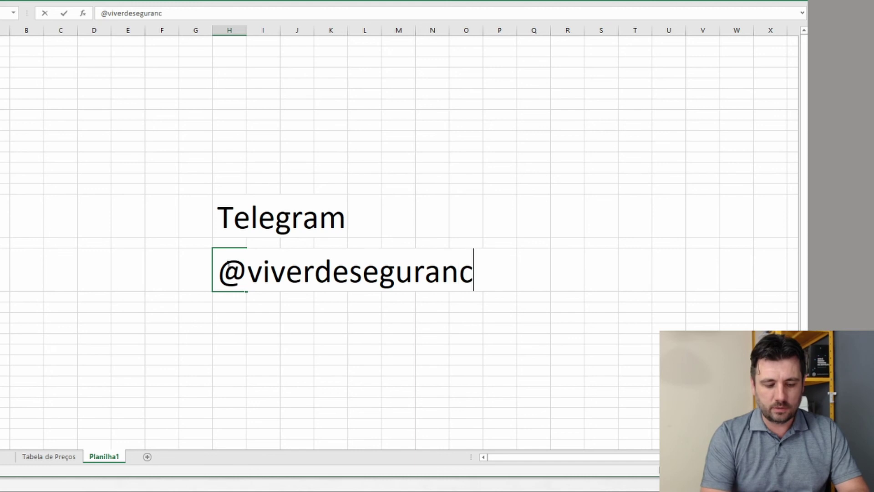
text(aeeltr)
key(BackSpace)
key(BackSpace)
key(BackSpace)
key(BackSpace)
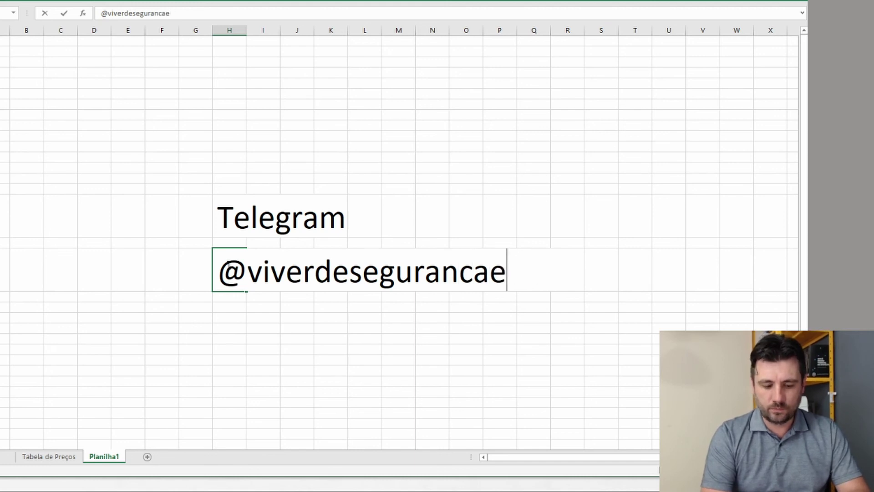
text(letronica)
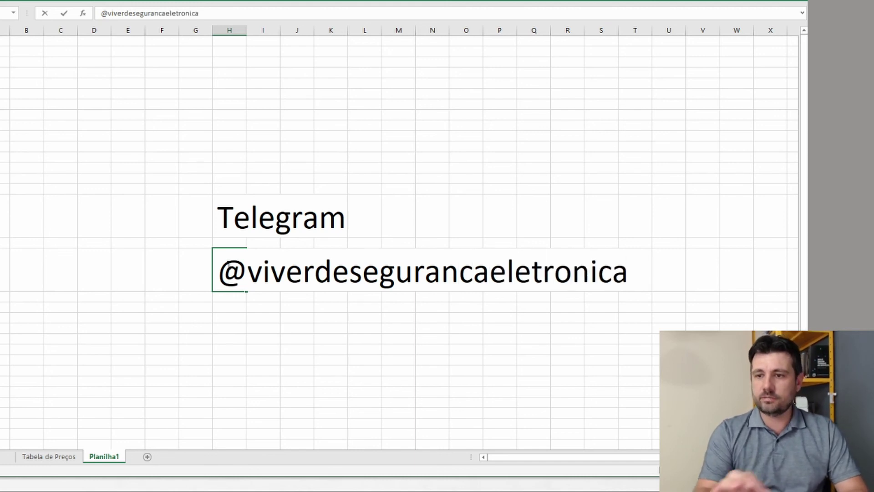
key(Return)
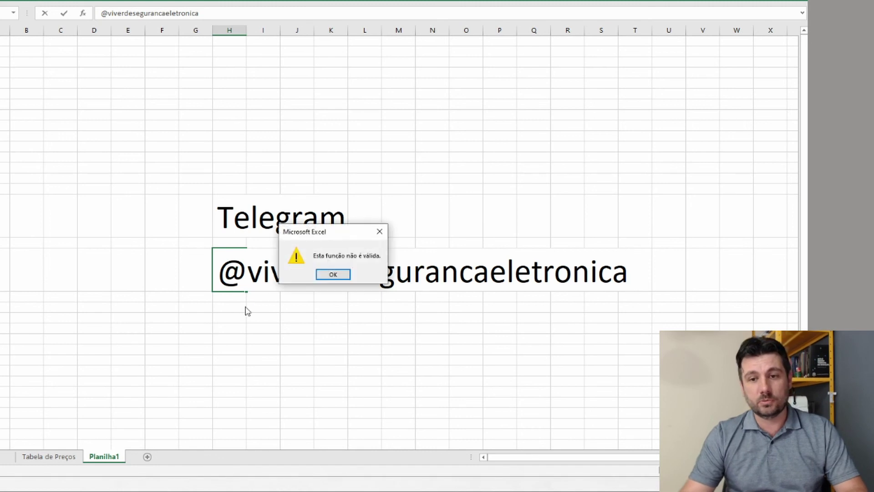
click(333, 274)
click(232, 279)
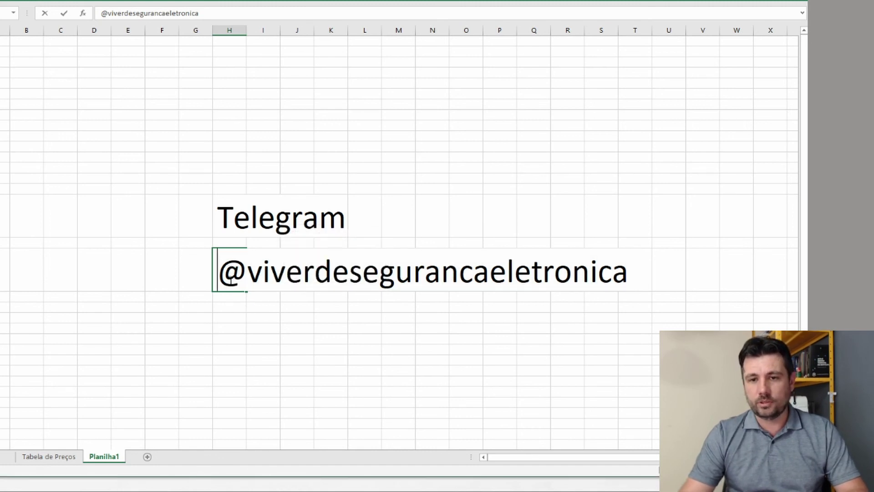
text(.)
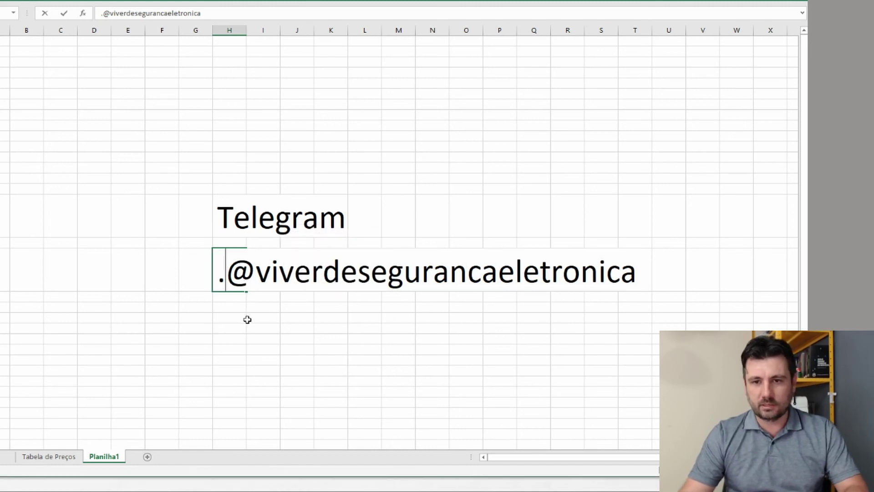
click(247, 319)
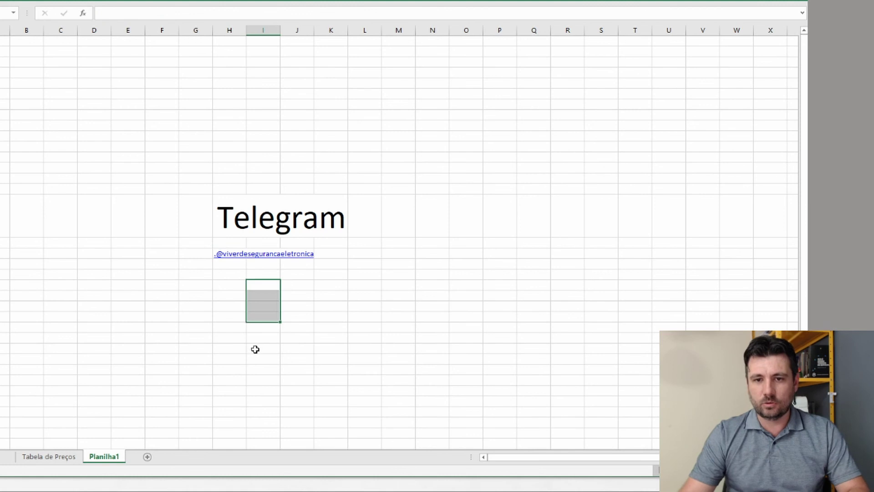
- Undo the automatic hyperlink formatting of the handle cell and try entering its text again with the leading period
click(233, 256)
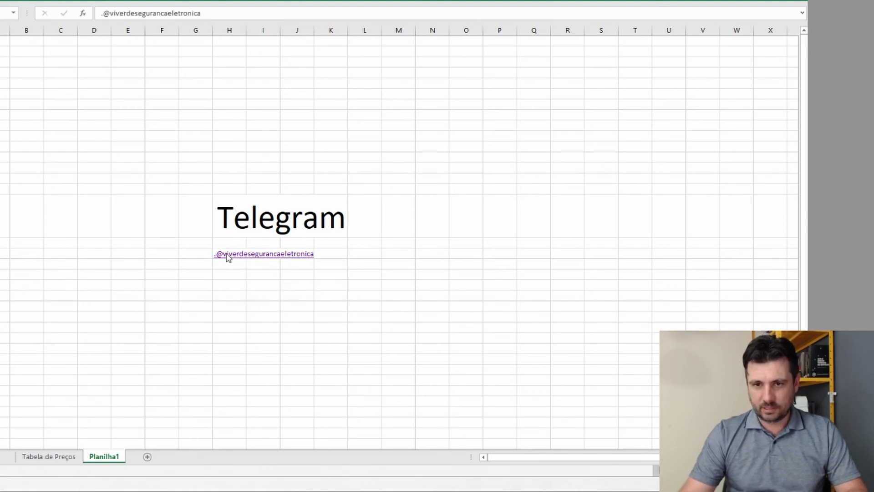
click(228, 257)
key(ctrl+z)
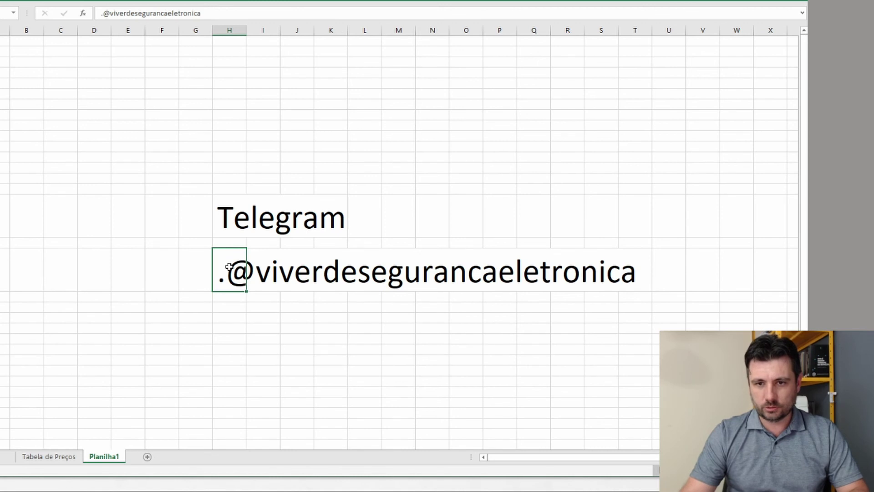
click(111, 13)
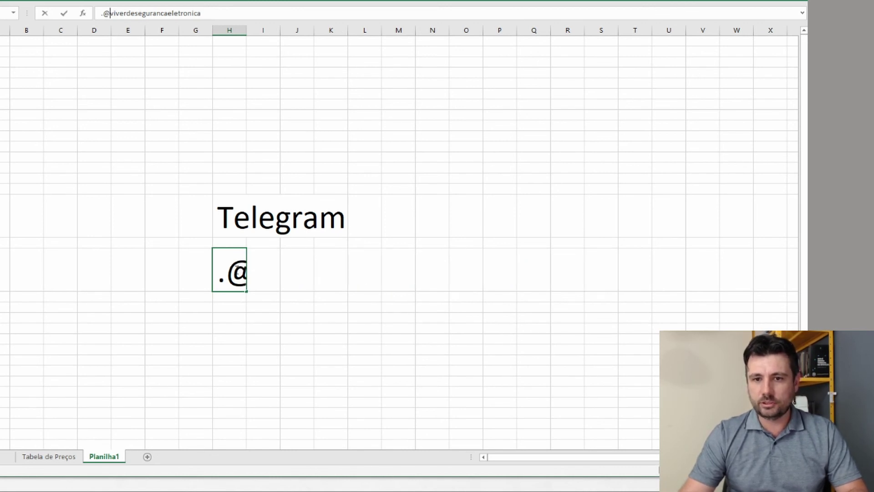
key(Escape)
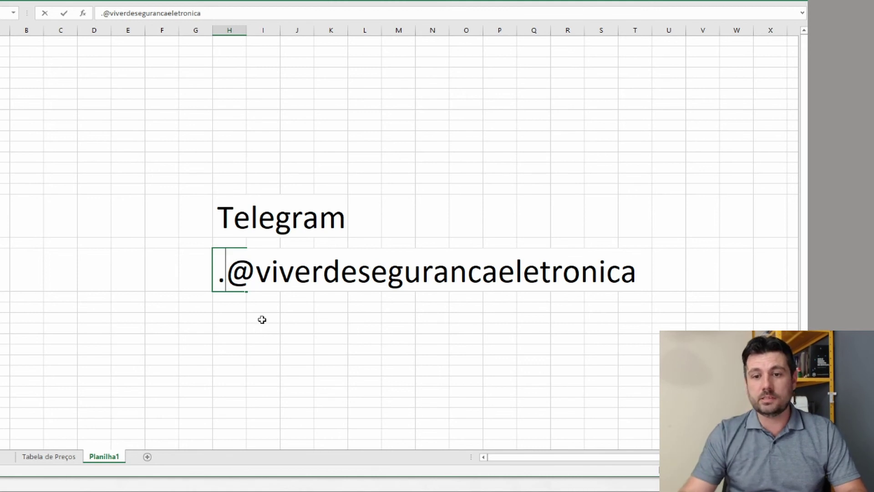
click(261, 319)
- Enter "VIVER DE SEGURANÇA ELETRÔNICA" in column H, three rows below the handle
click(226, 286)
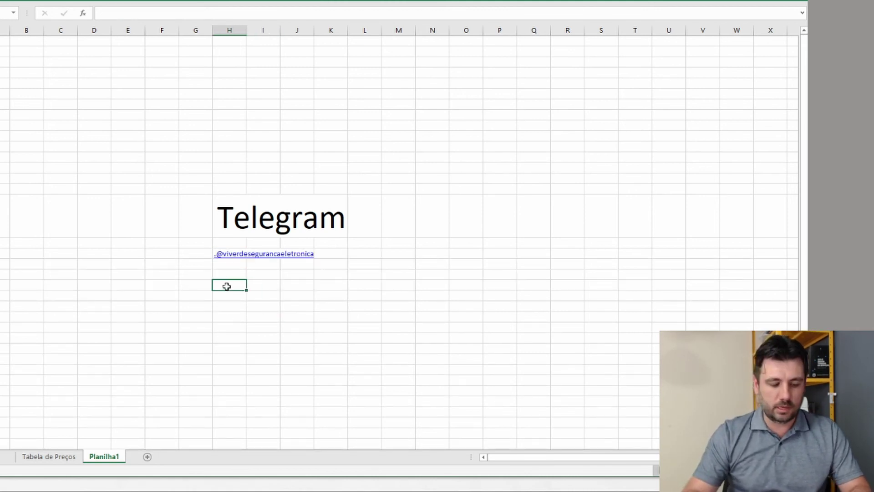
text(Vivd)
key(BackSpace)
key(BackSpace)
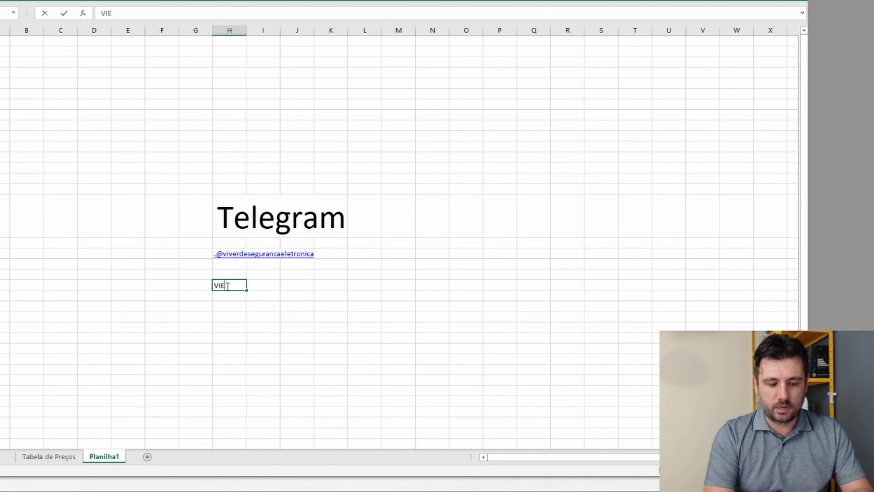
text(VER DE SEGURA)
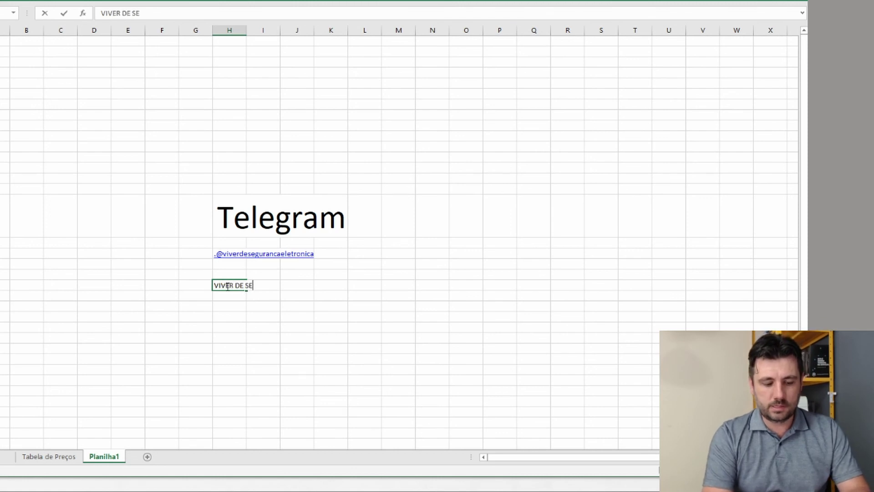
text(N)
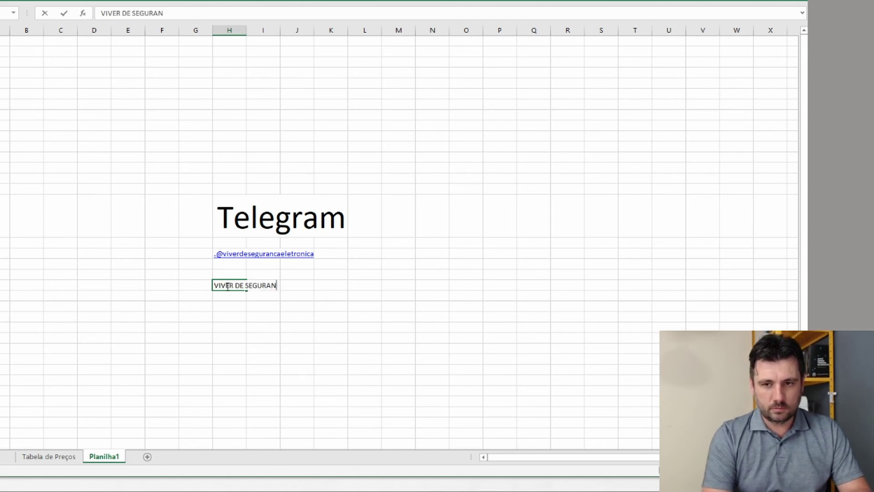
text(ÇA ELETR)
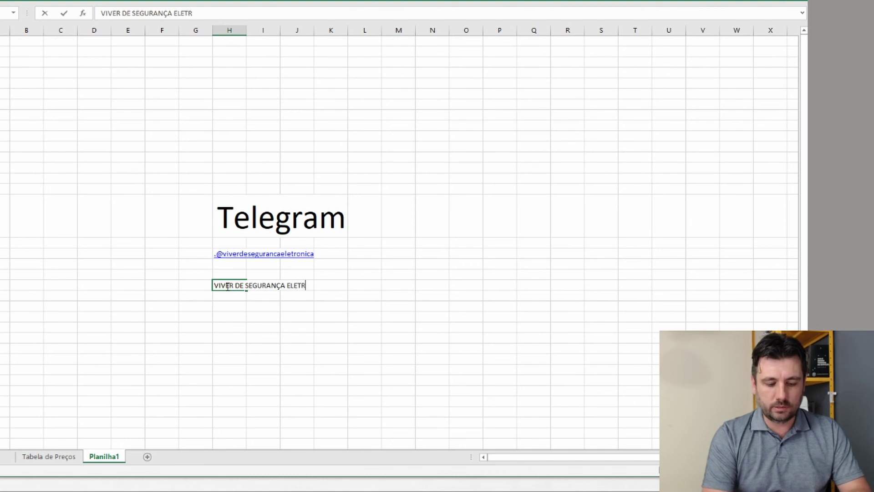
text(ÔM)
key(BackSpace)
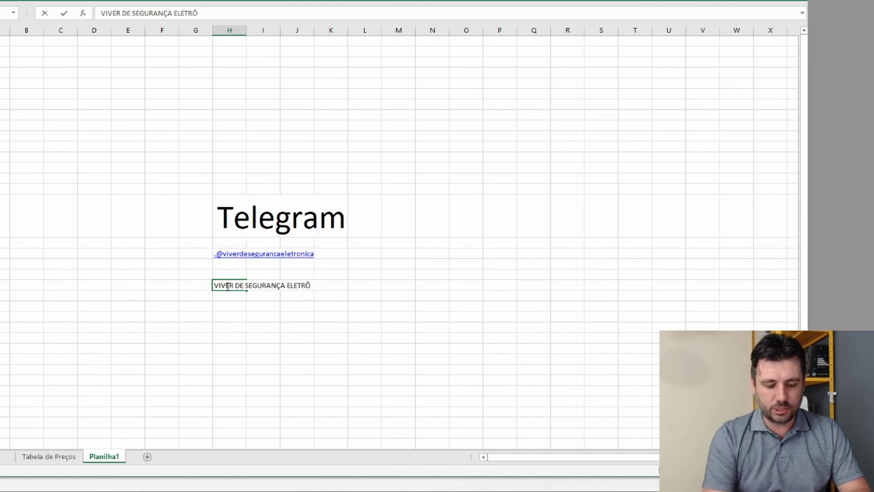
text(NICA)
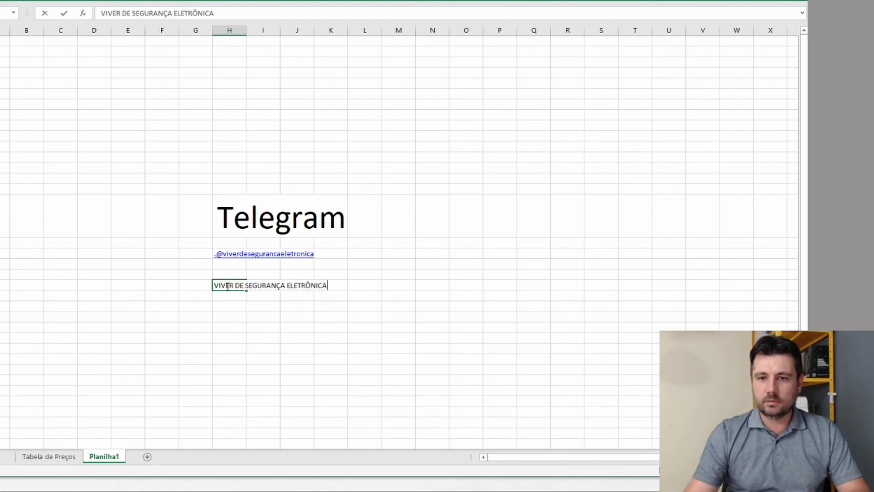
click(242, 314)
- Set the font size of the VIVER DE SEGURANÇA ELETRÔNICA cell to 48
click(229, 284)
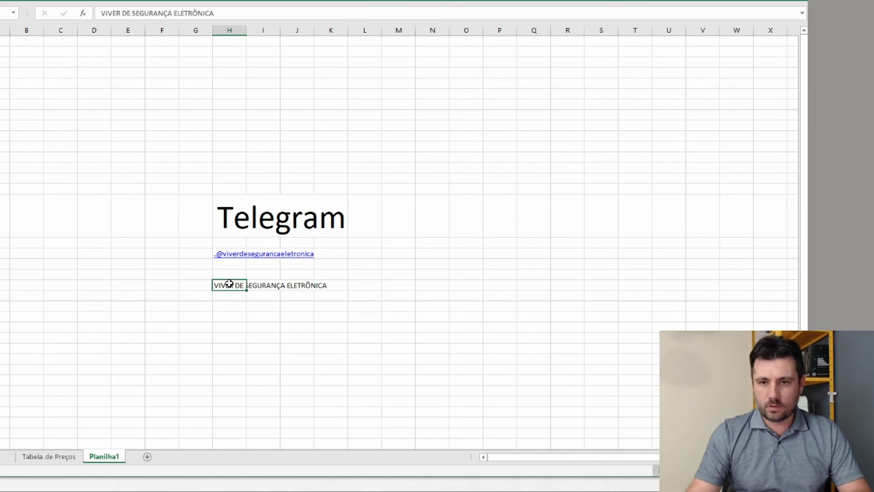
click(43, 1)
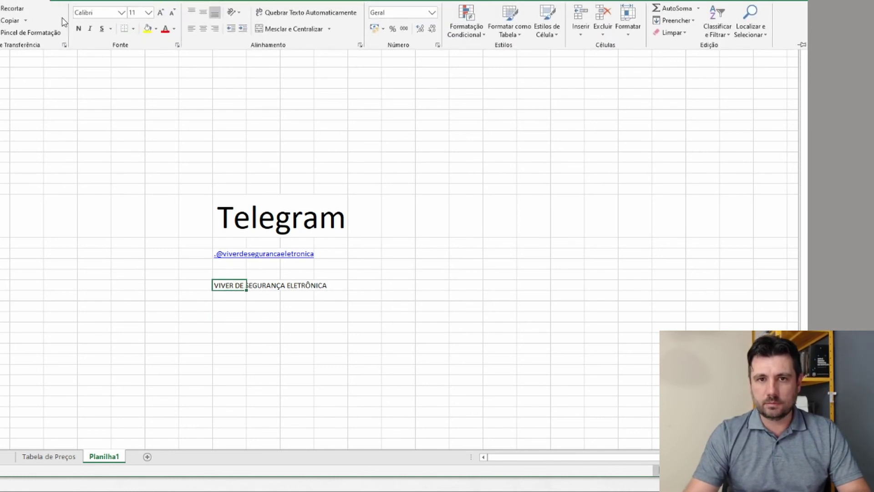
click(149, 13)
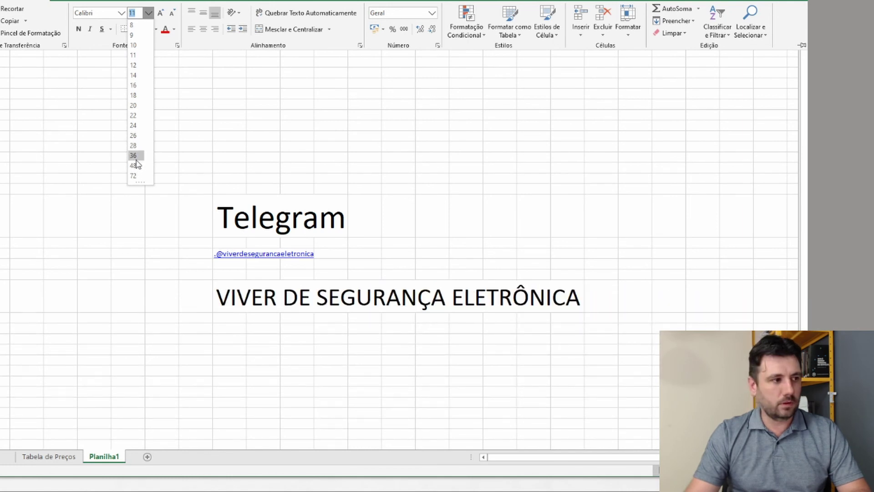
click(135, 165)
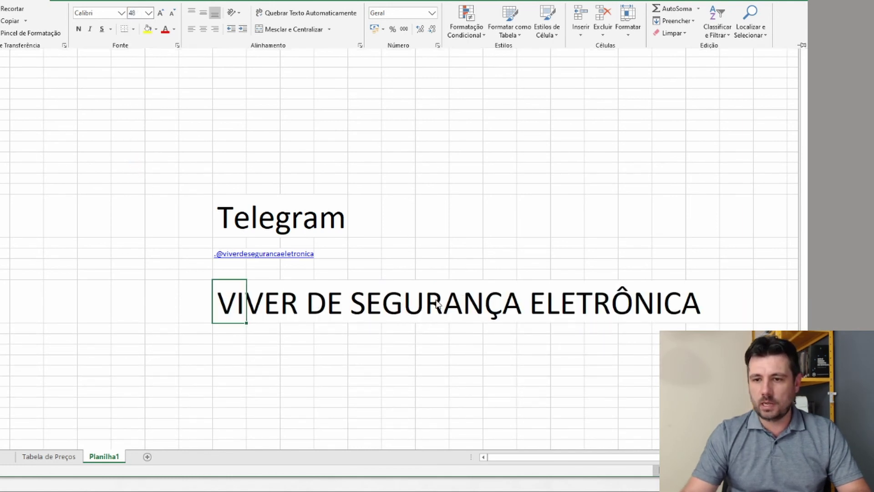
key(Right)
key(Right)
key(Right)
key(Right)
key(Right)
key(Right)
key(Right)
key(Right)
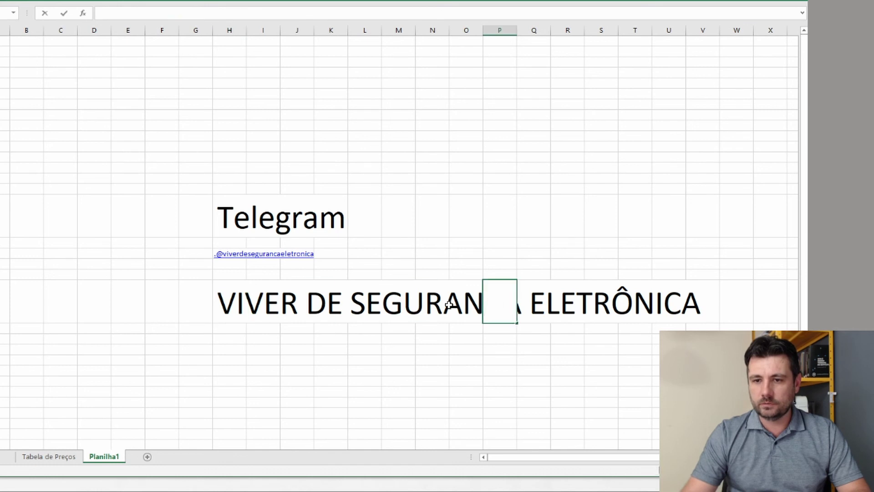
click(448, 305)
click(223, 304)
click(227, 338)
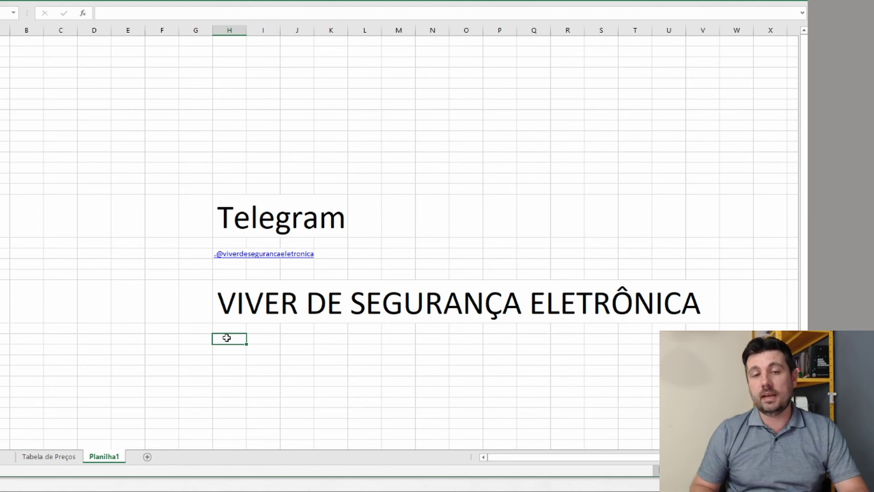
text(HT)
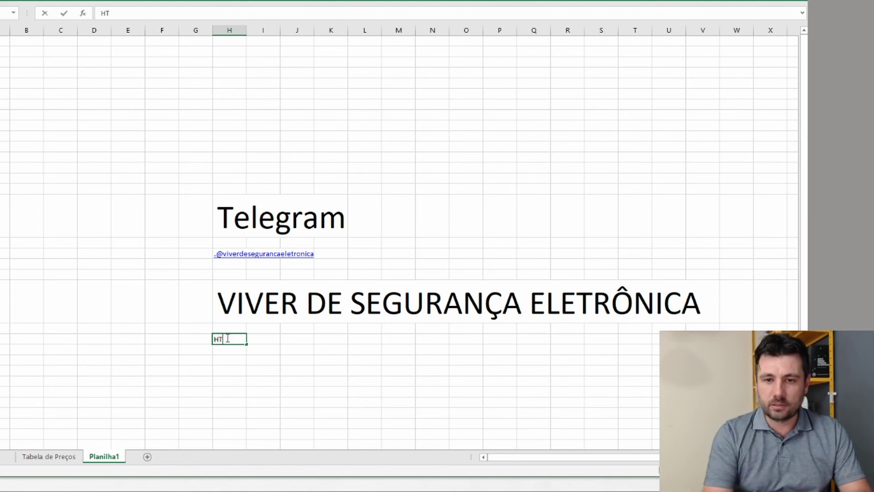
key(BackSpace)
text(htt)
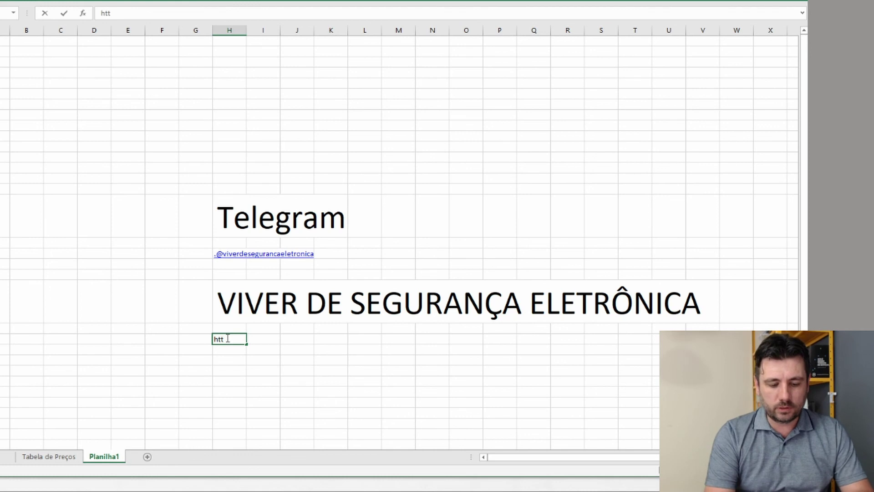
text(ps)
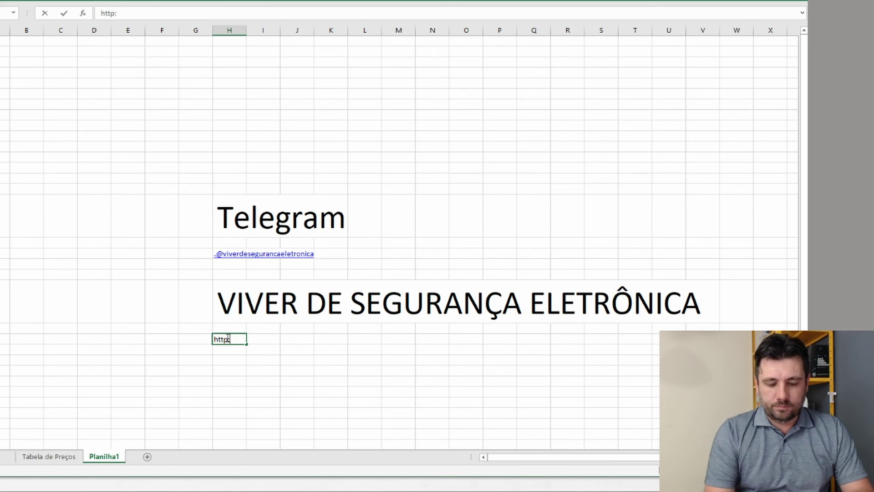
text(wwww)
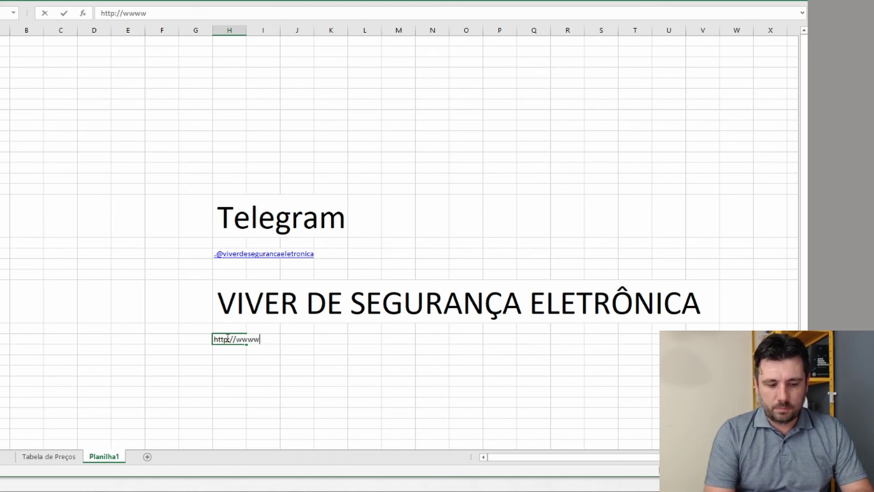
key(BackSpace)
text(.vagn)
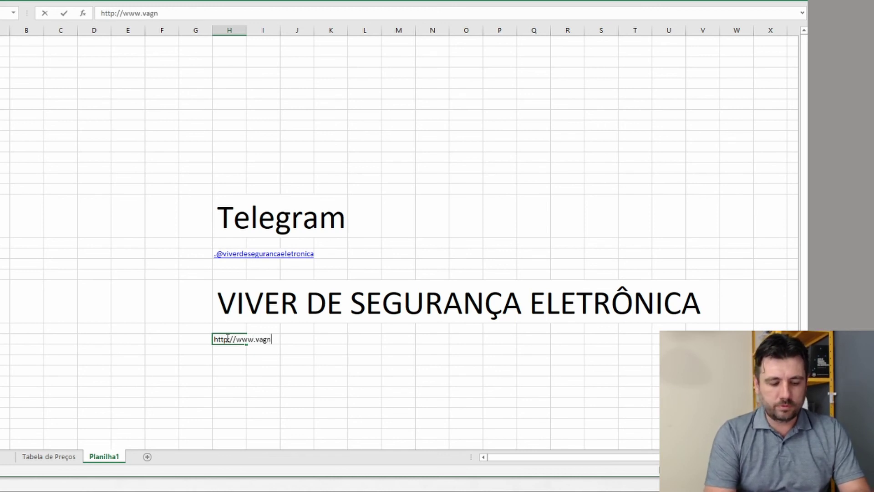
text(ercamilo.com.br)
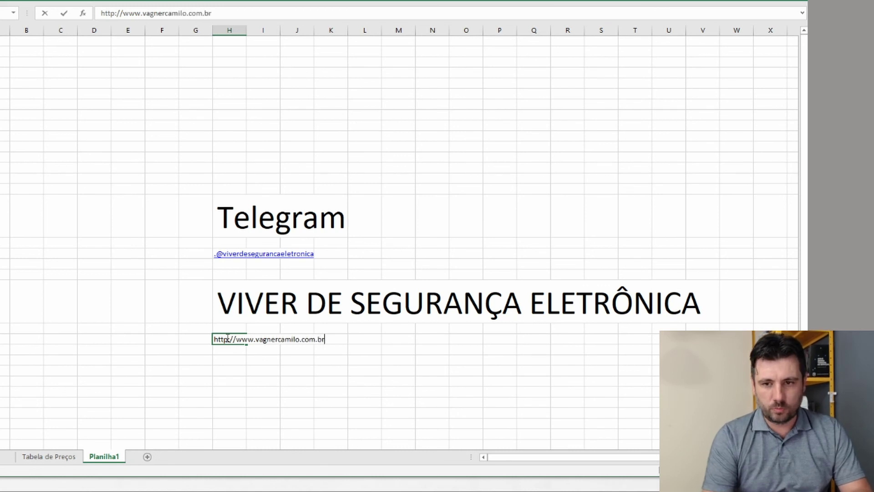
text(/telegram)
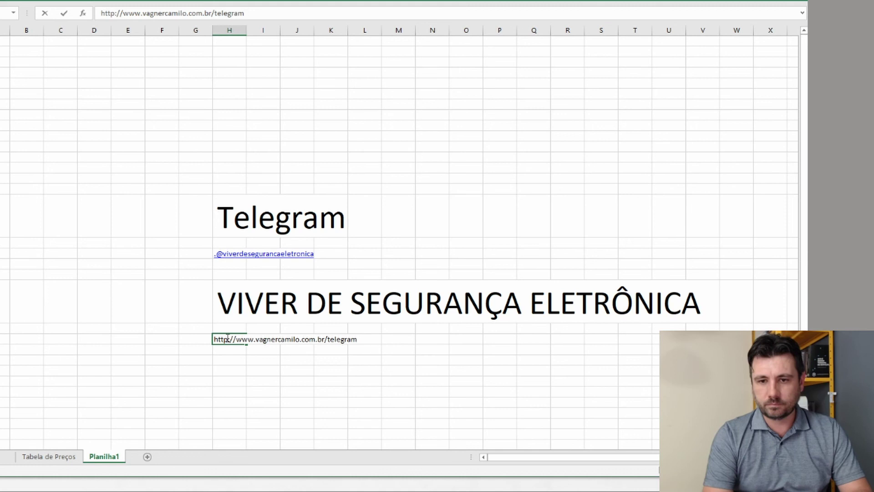
key(Return)
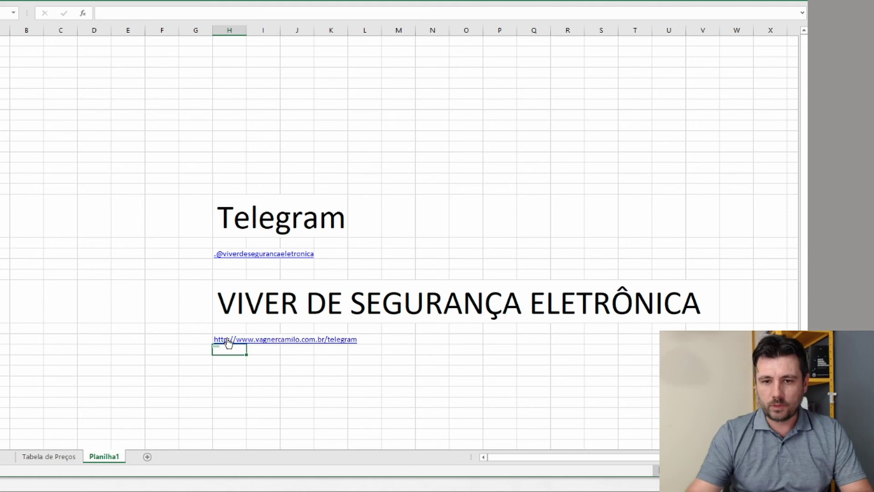
- Set the font size of the web address cell below the channel name to 36
key(Up)
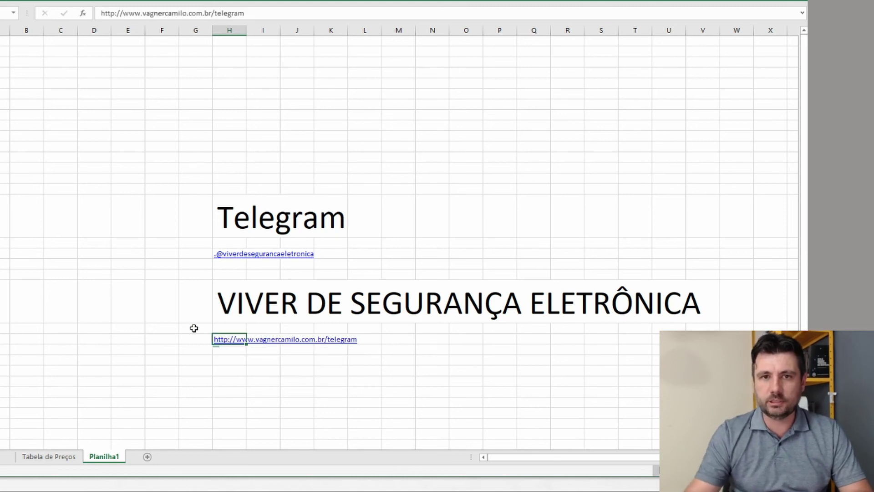
click(25, 1)
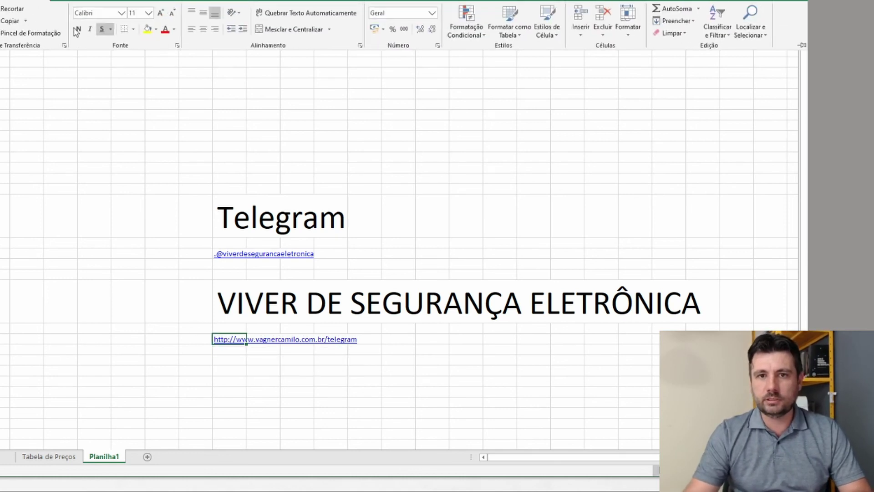
click(149, 12)
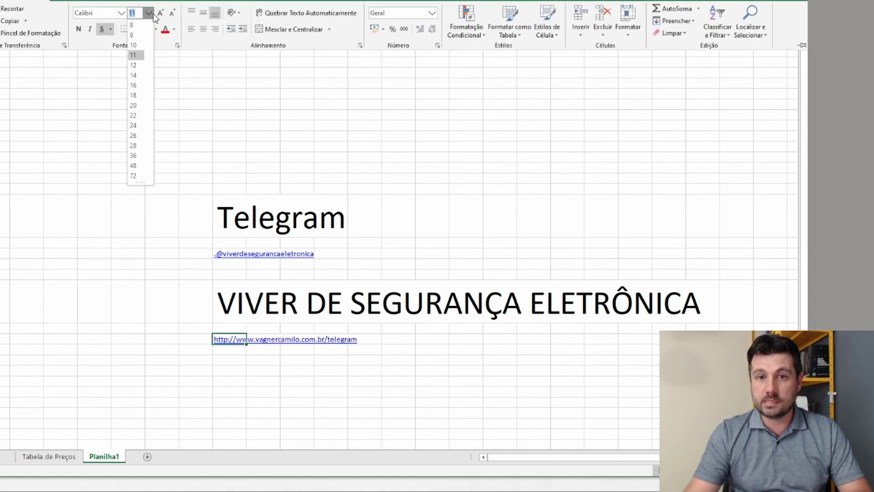
click(138, 156)
drag(533, 461, 578, 464)
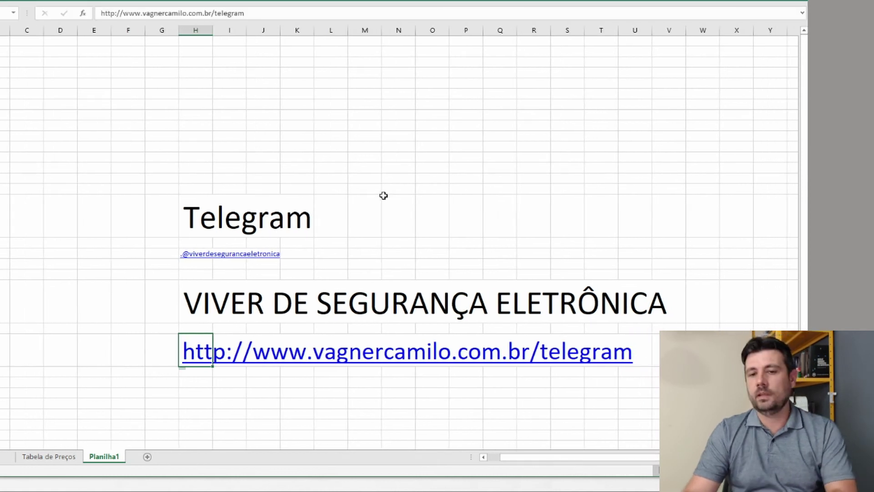